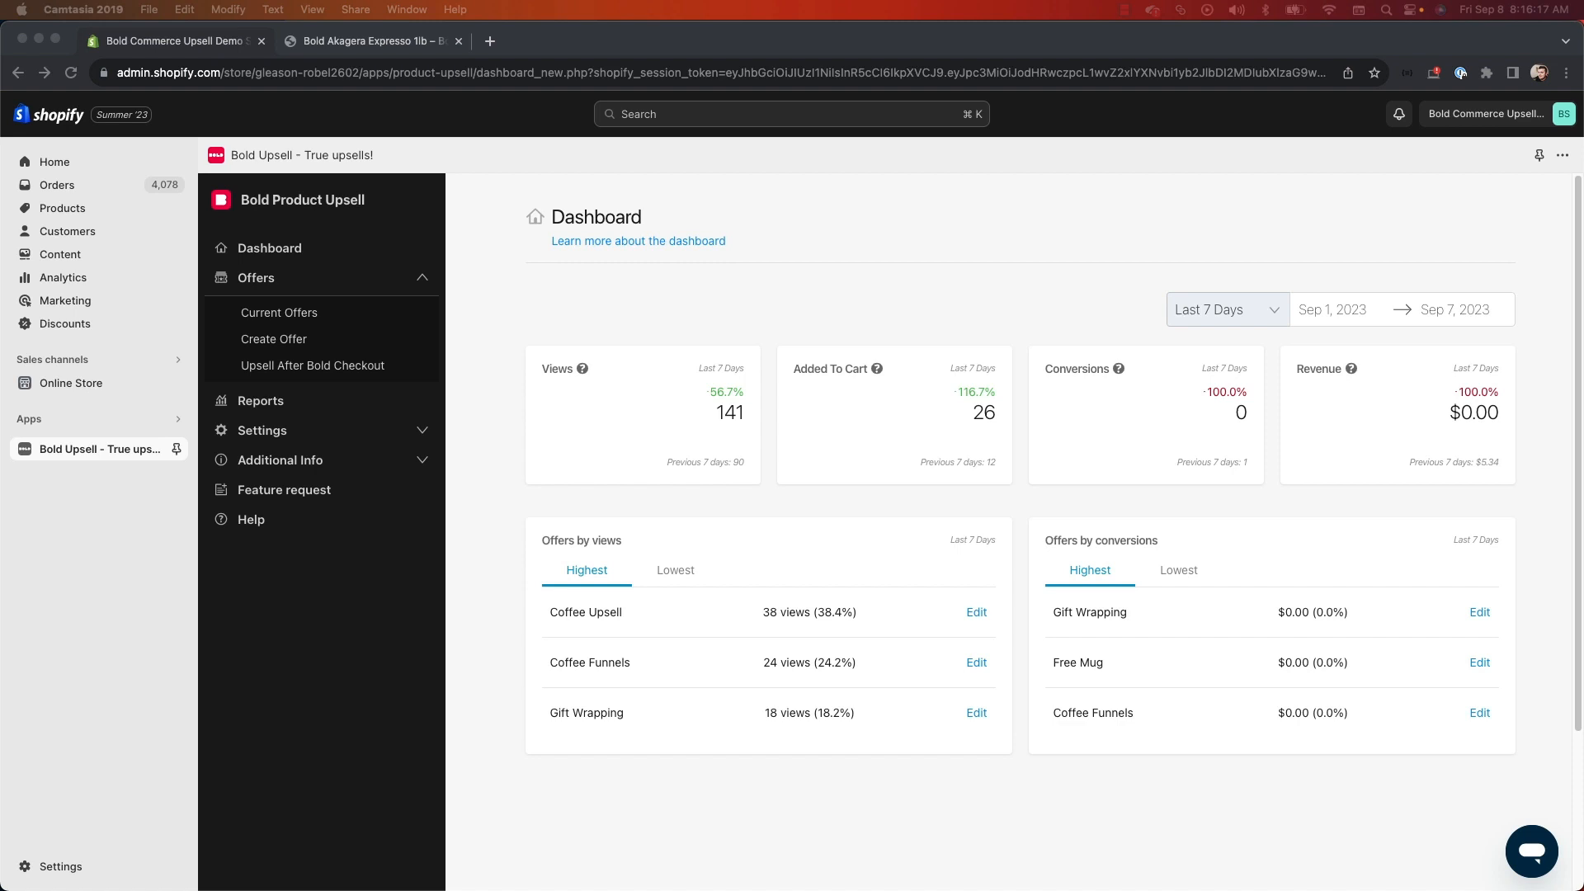
# On the storefront, add Bold Akagera Expresso 1lb to the cart and replace it with the offered Bold Coffee Bundle
pyautogui.click(666, 313)
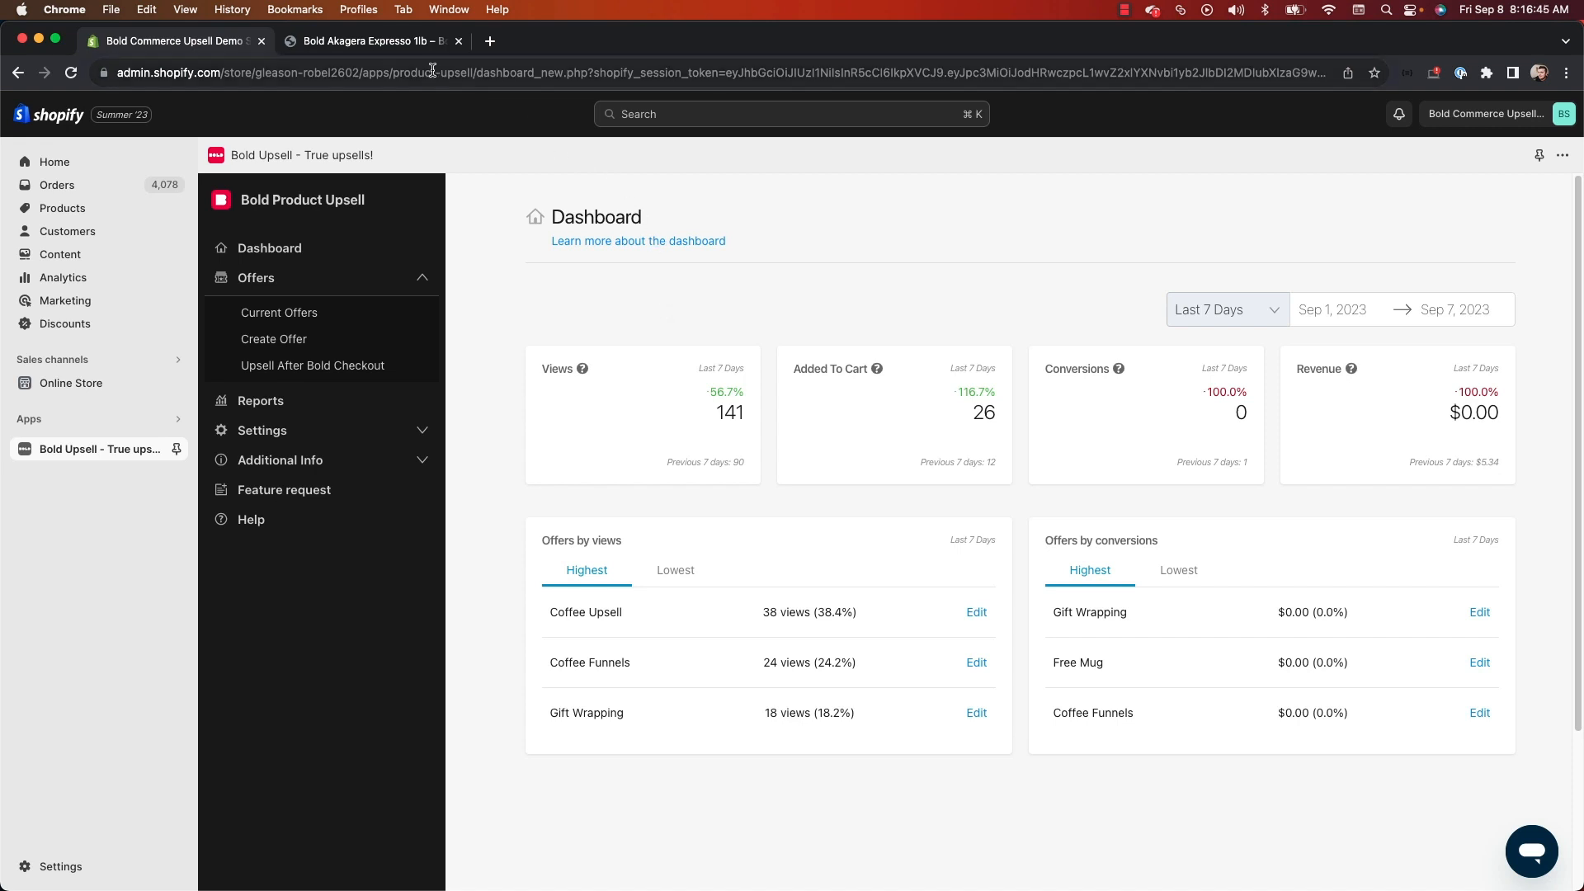
pyautogui.click(370, 42)
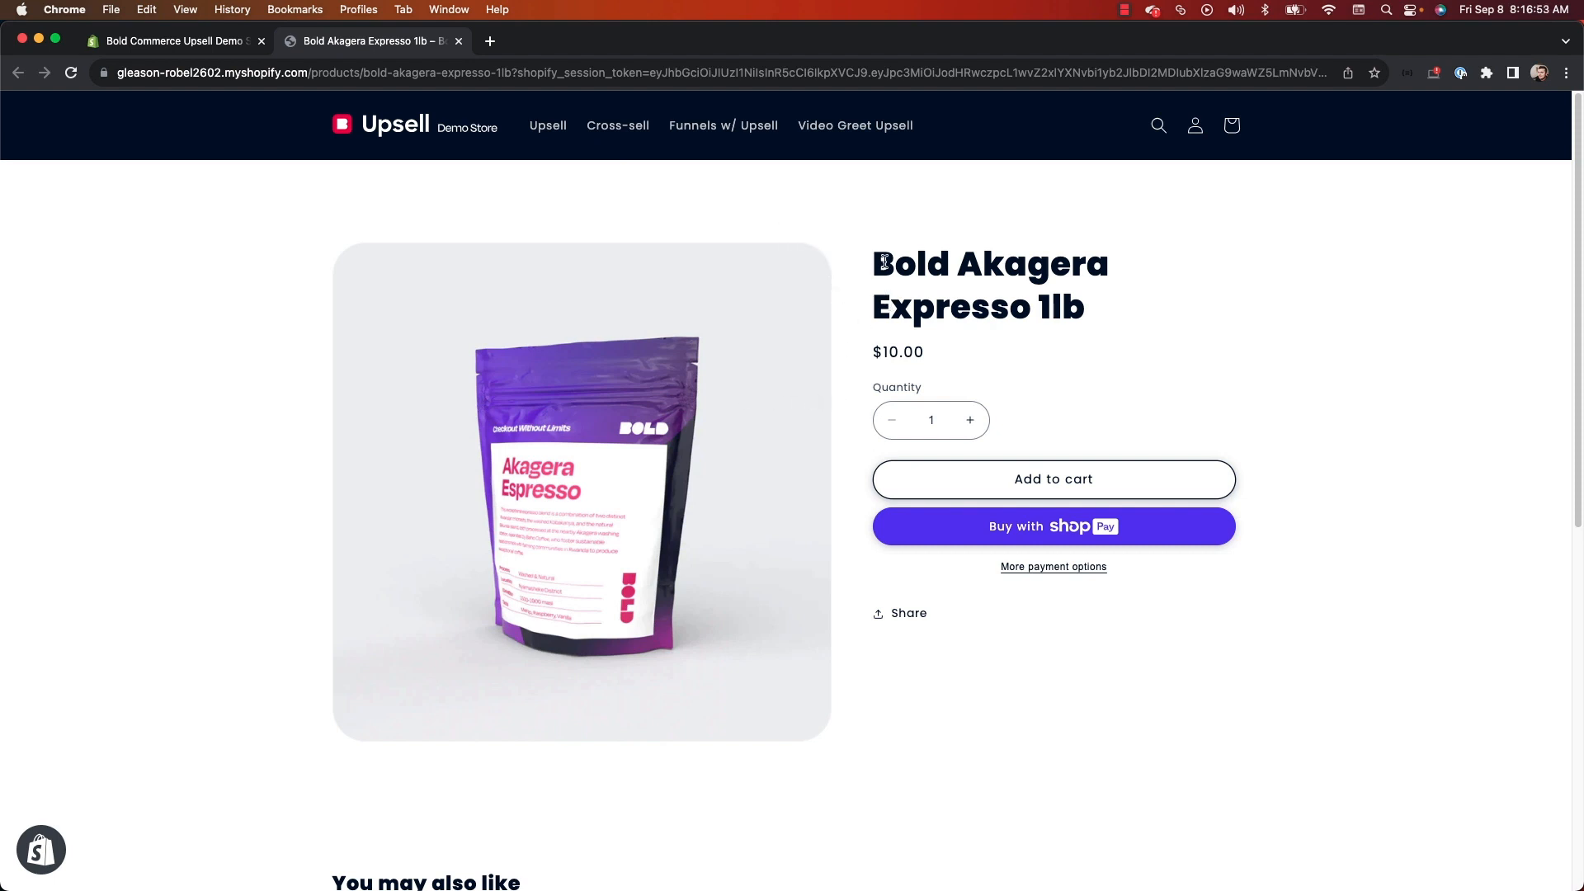
pyautogui.moveTo(883, 261); pyautogui.dragTo(1134, 327)
pyautogui.click(1135, 327)
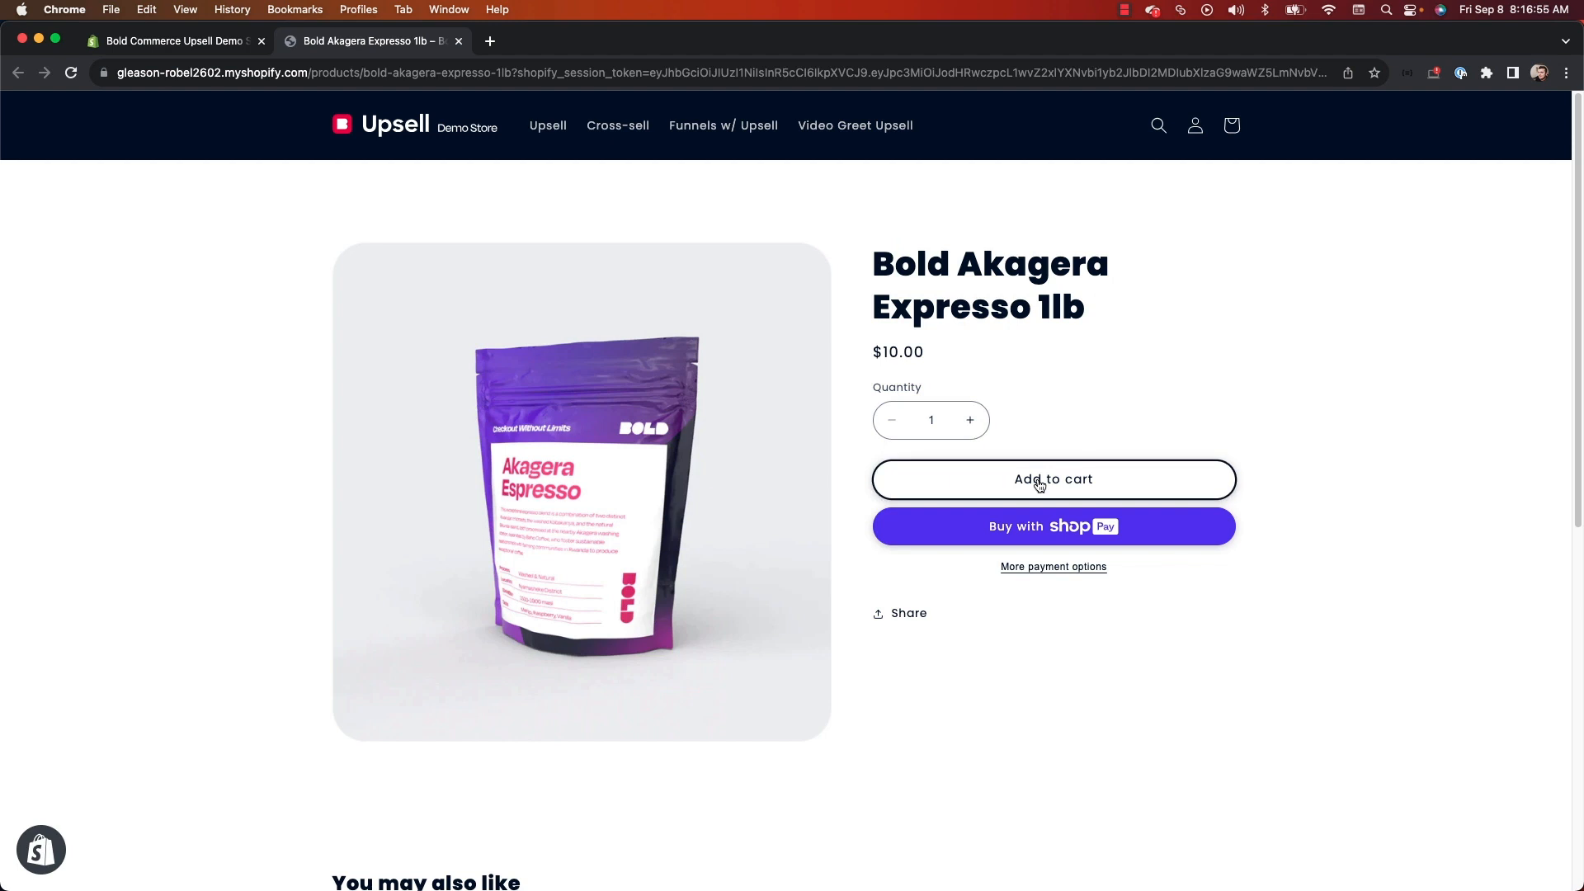
pyautogui.click(1039, 482)
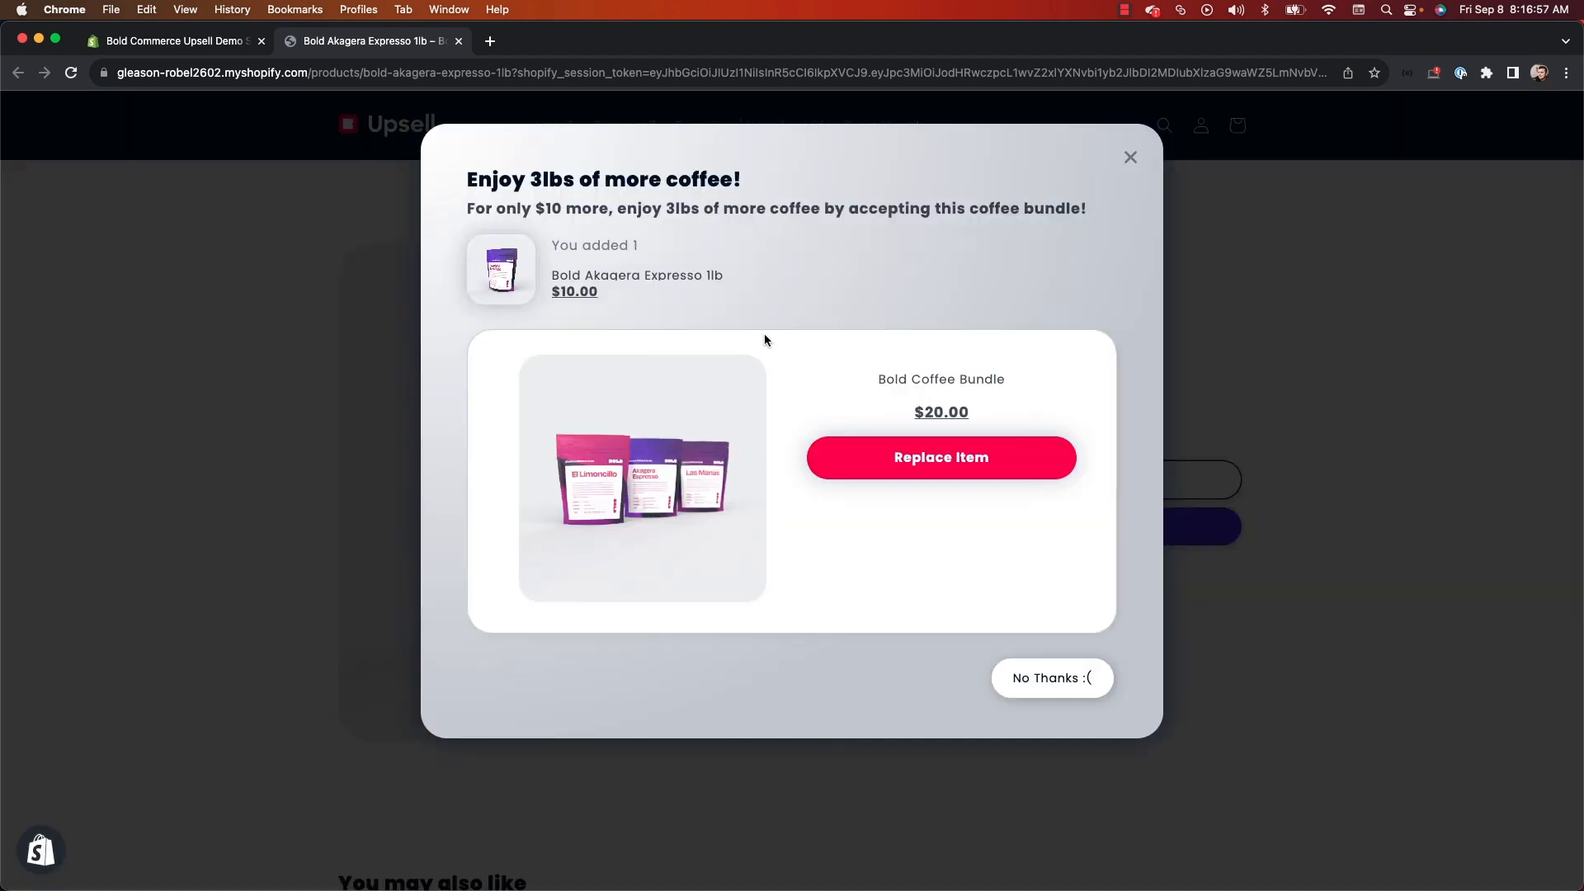
pyautogui.moveTo(876, 378); pyautogui.dragTo(1046, 389)
pyautogui.click(987, 450)
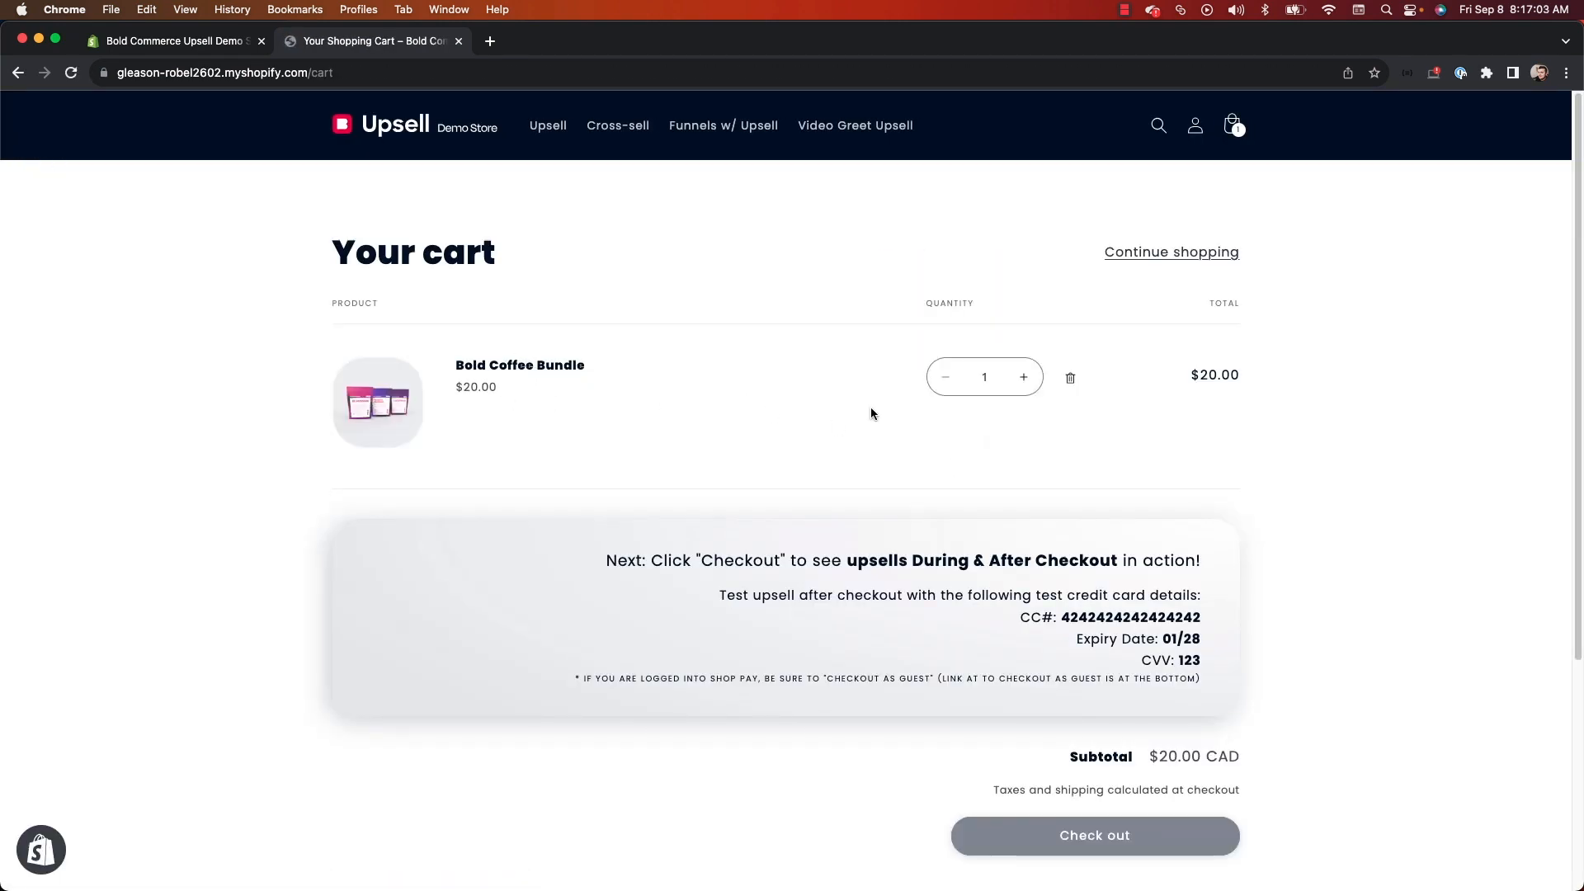
# Return to the Bold Upsell dashboard in the Shopify admin and start creating a new offer
pyautogui.click(207, 43)
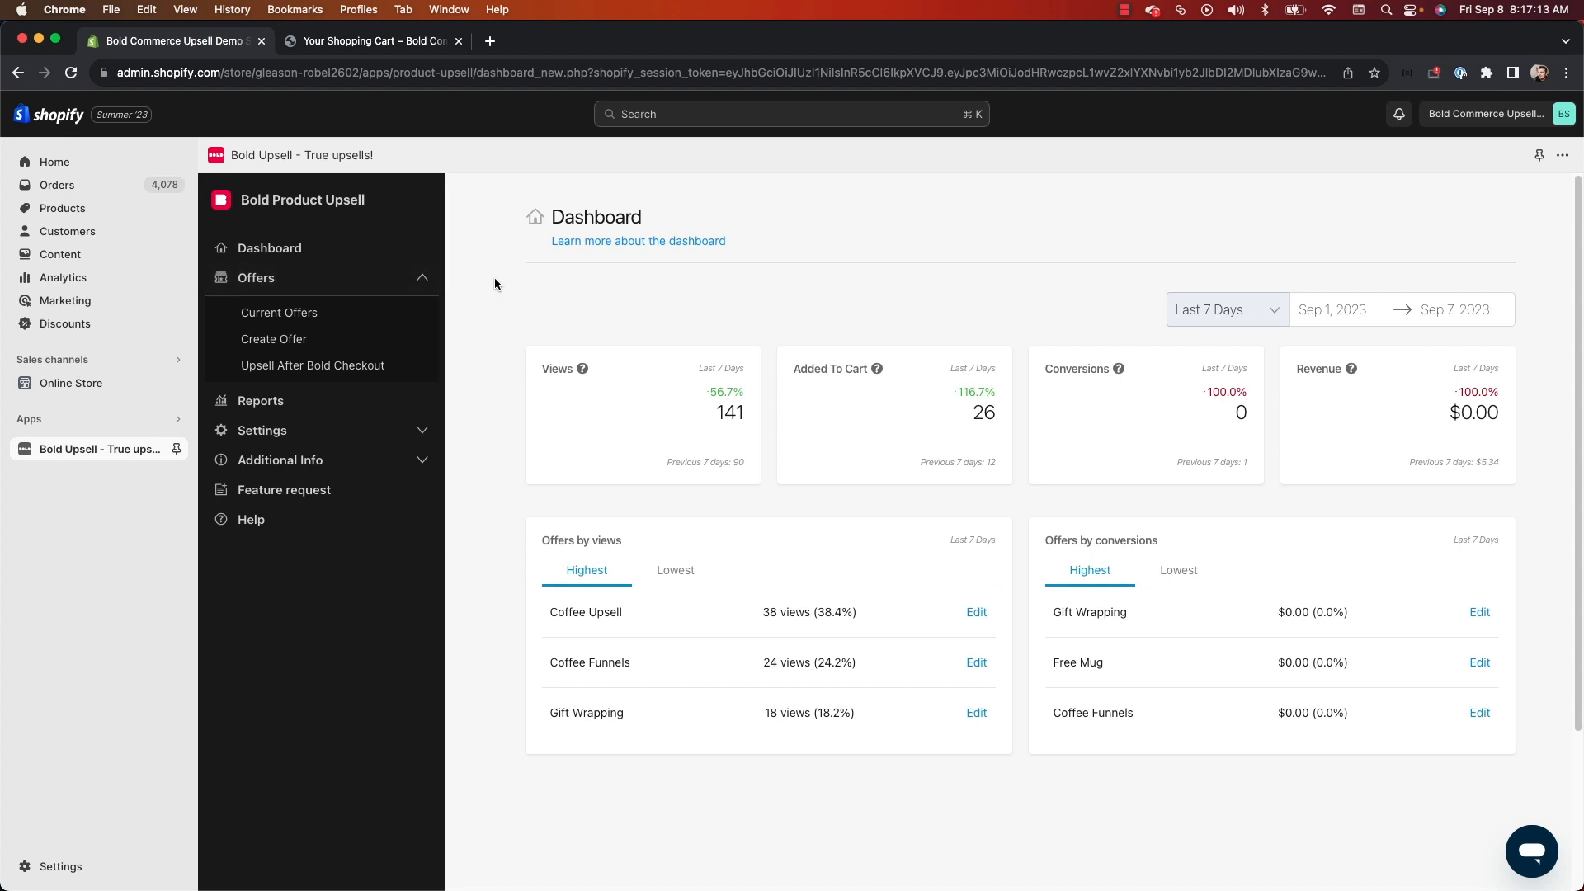
pyautogui.moveTo(553, 219); pyautogui.dragTo(673, 224)
pyautogui.click(673, 224)
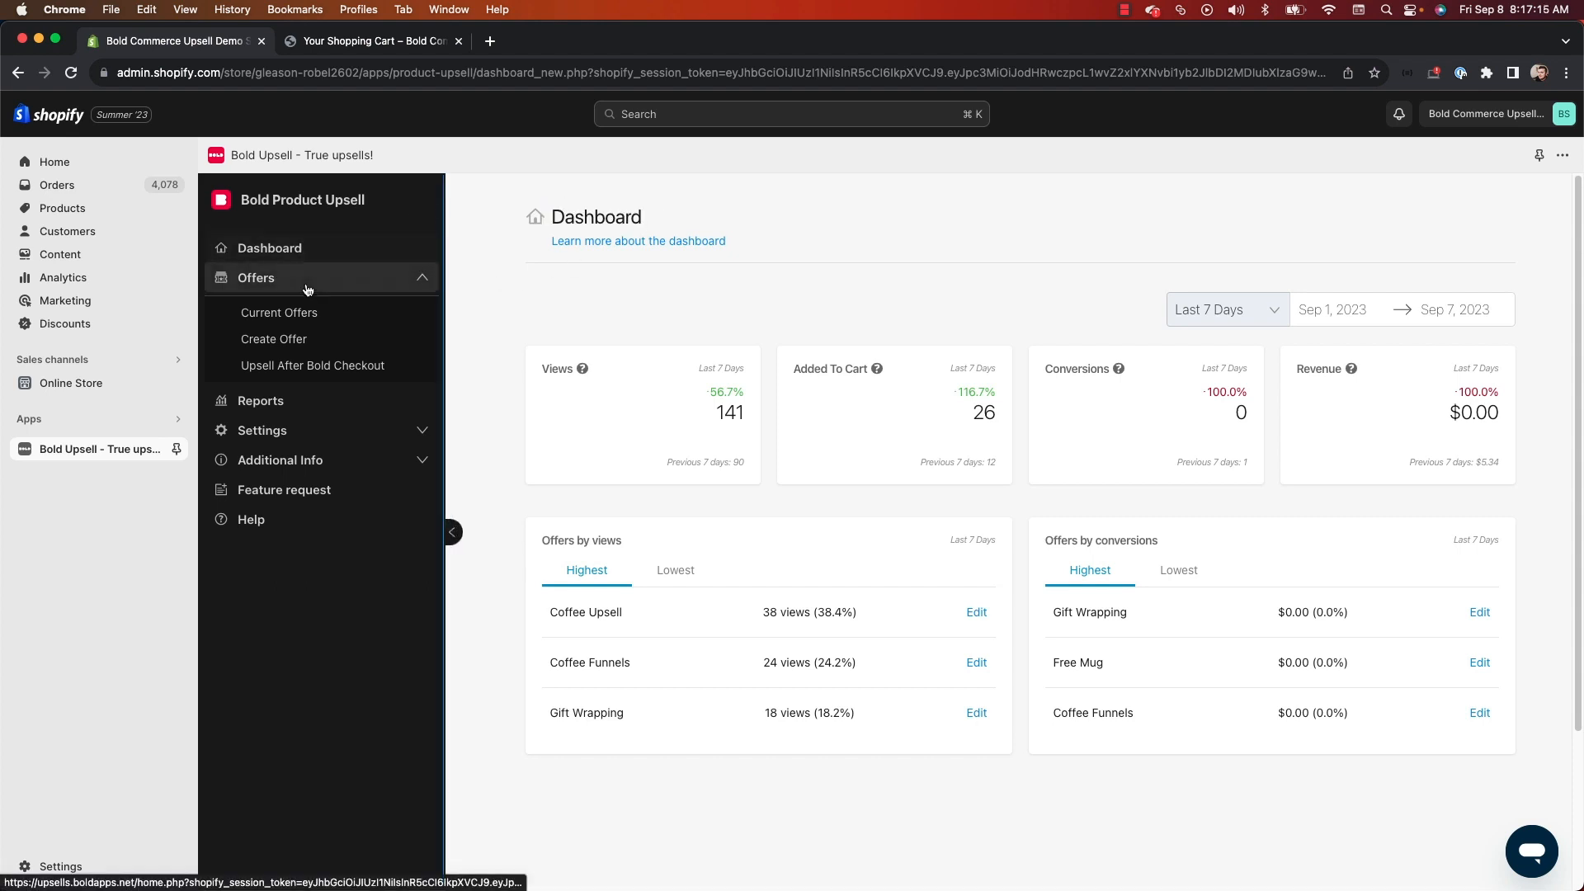
pyautogui.click(292, 347)
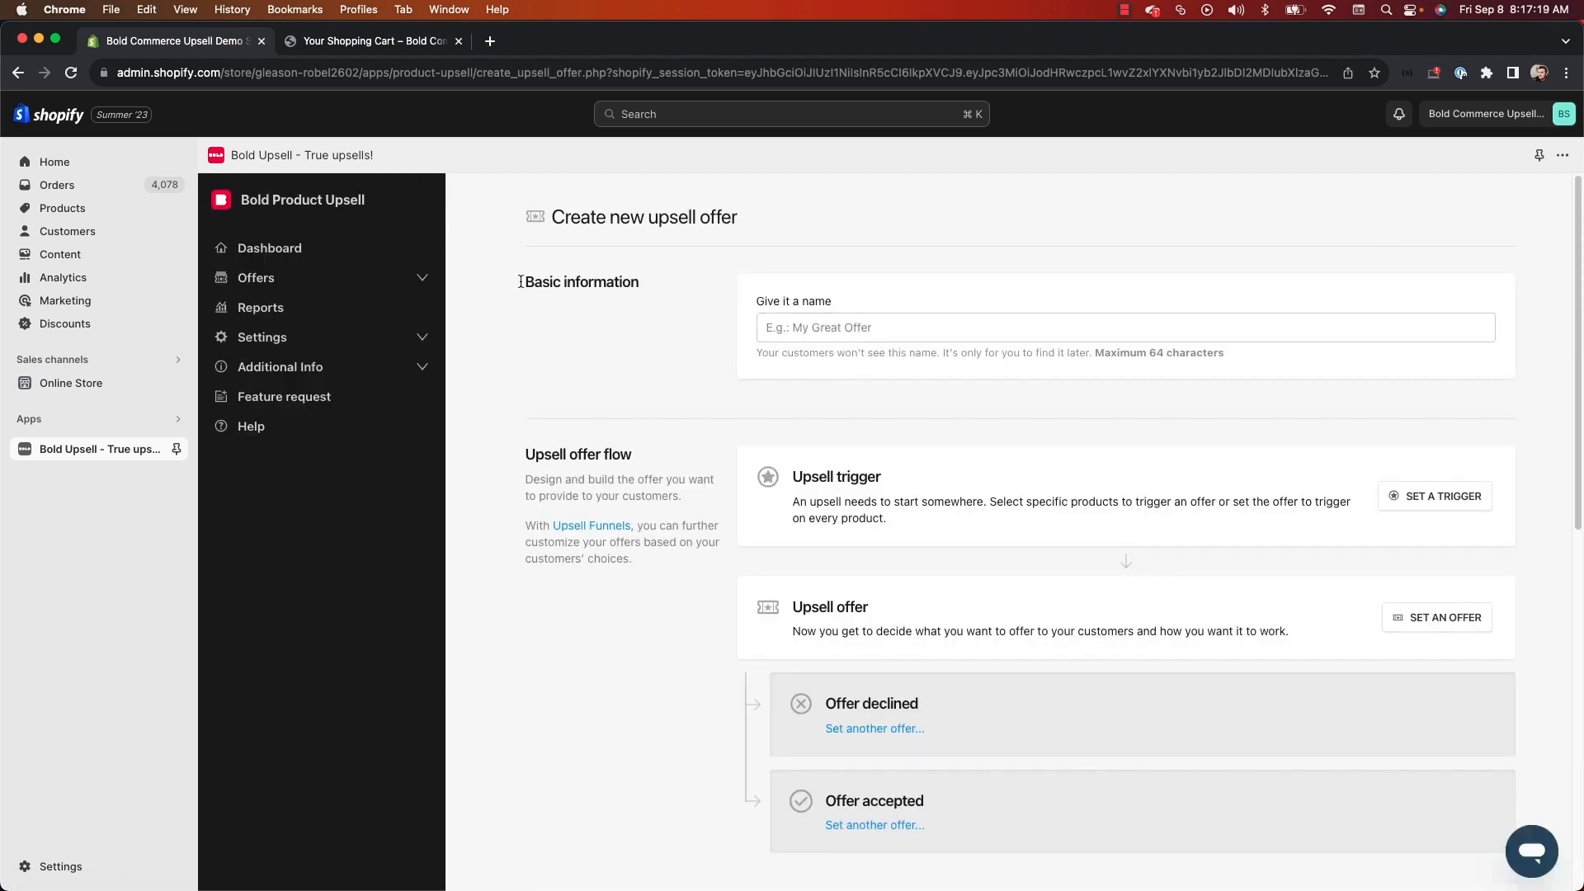
# Name the new upsell offer "Coffee Machine + Smart Grinder"
pyautogui.moveTo(522, 281); pyautogui.dragTo(647, 285)
pyautogui.moveTo(756, 302); pyautogui.dragTo(833, 309)
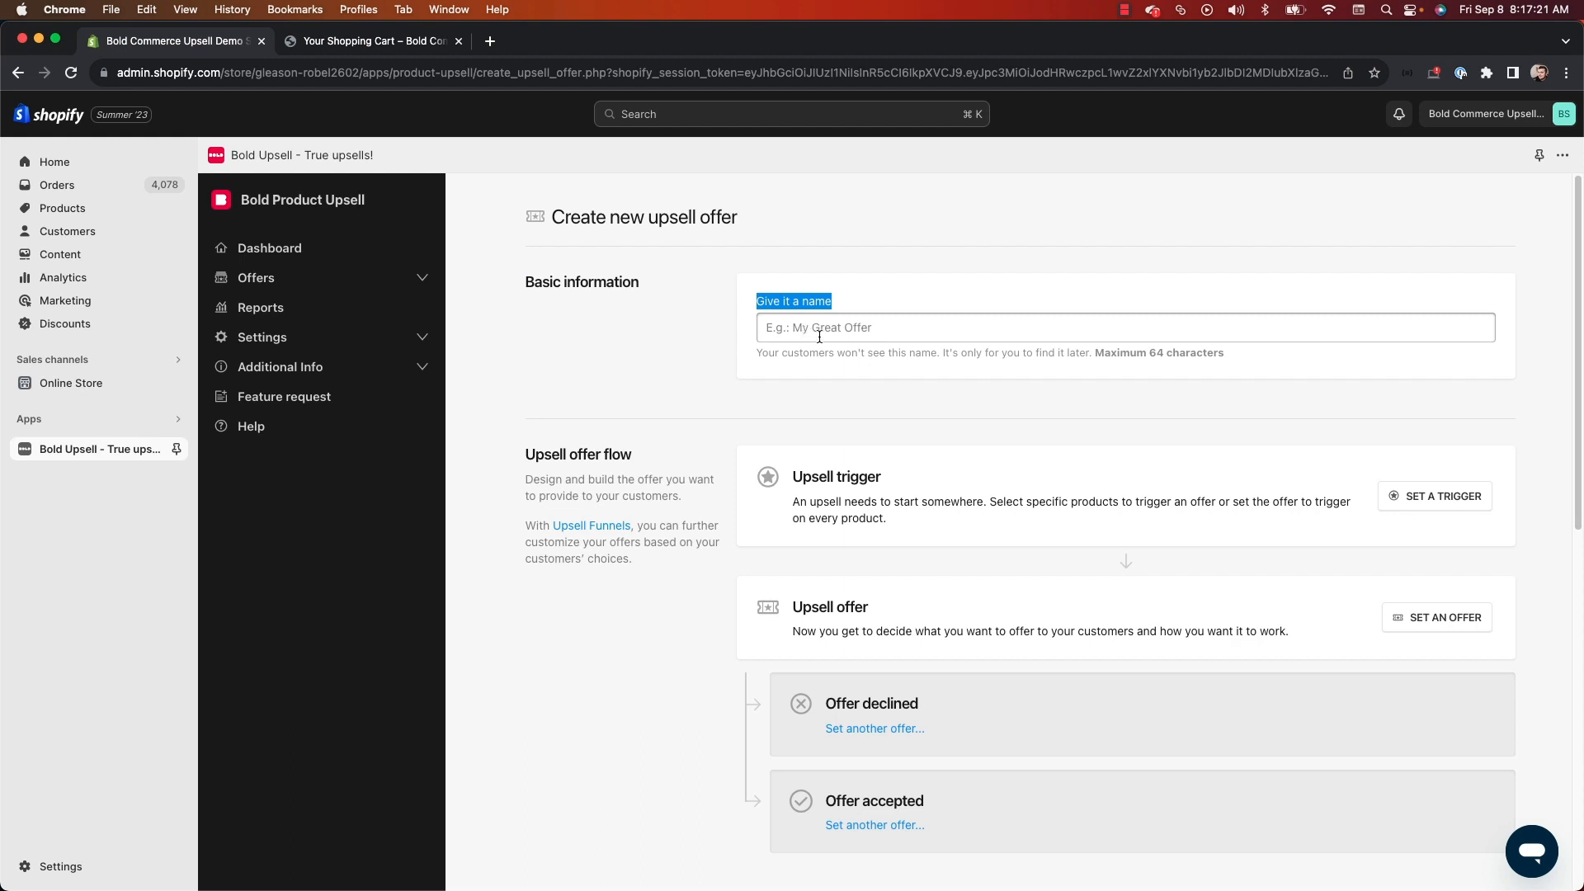
pyautogui.click(819, 336)
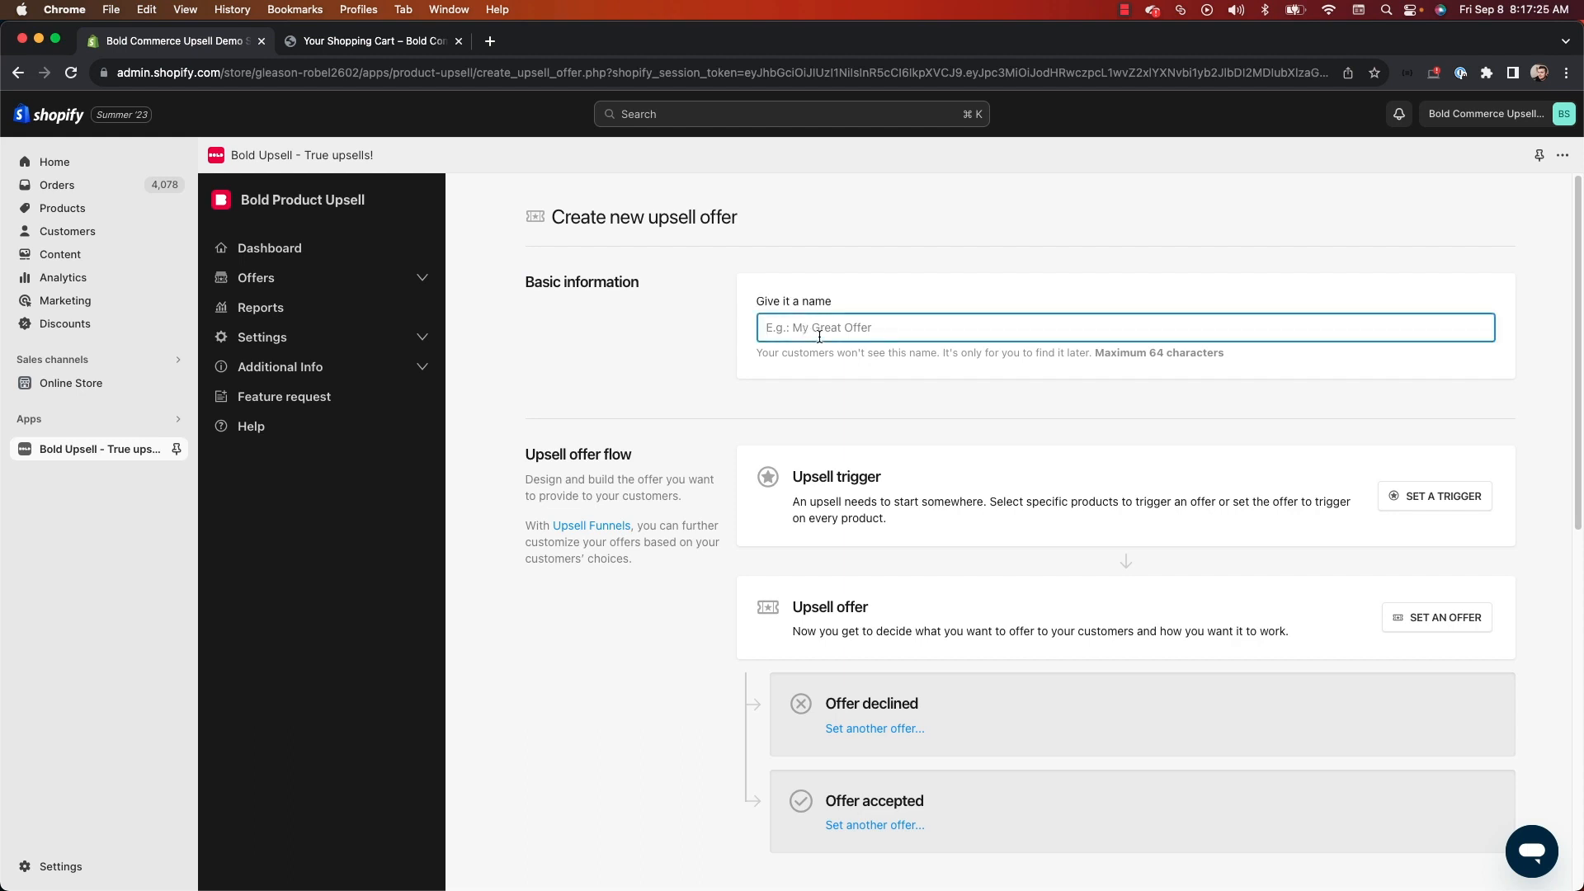
pyautogui.write('Coffee Machione + Smart Grinder')
pyautogui.click(693, 385)
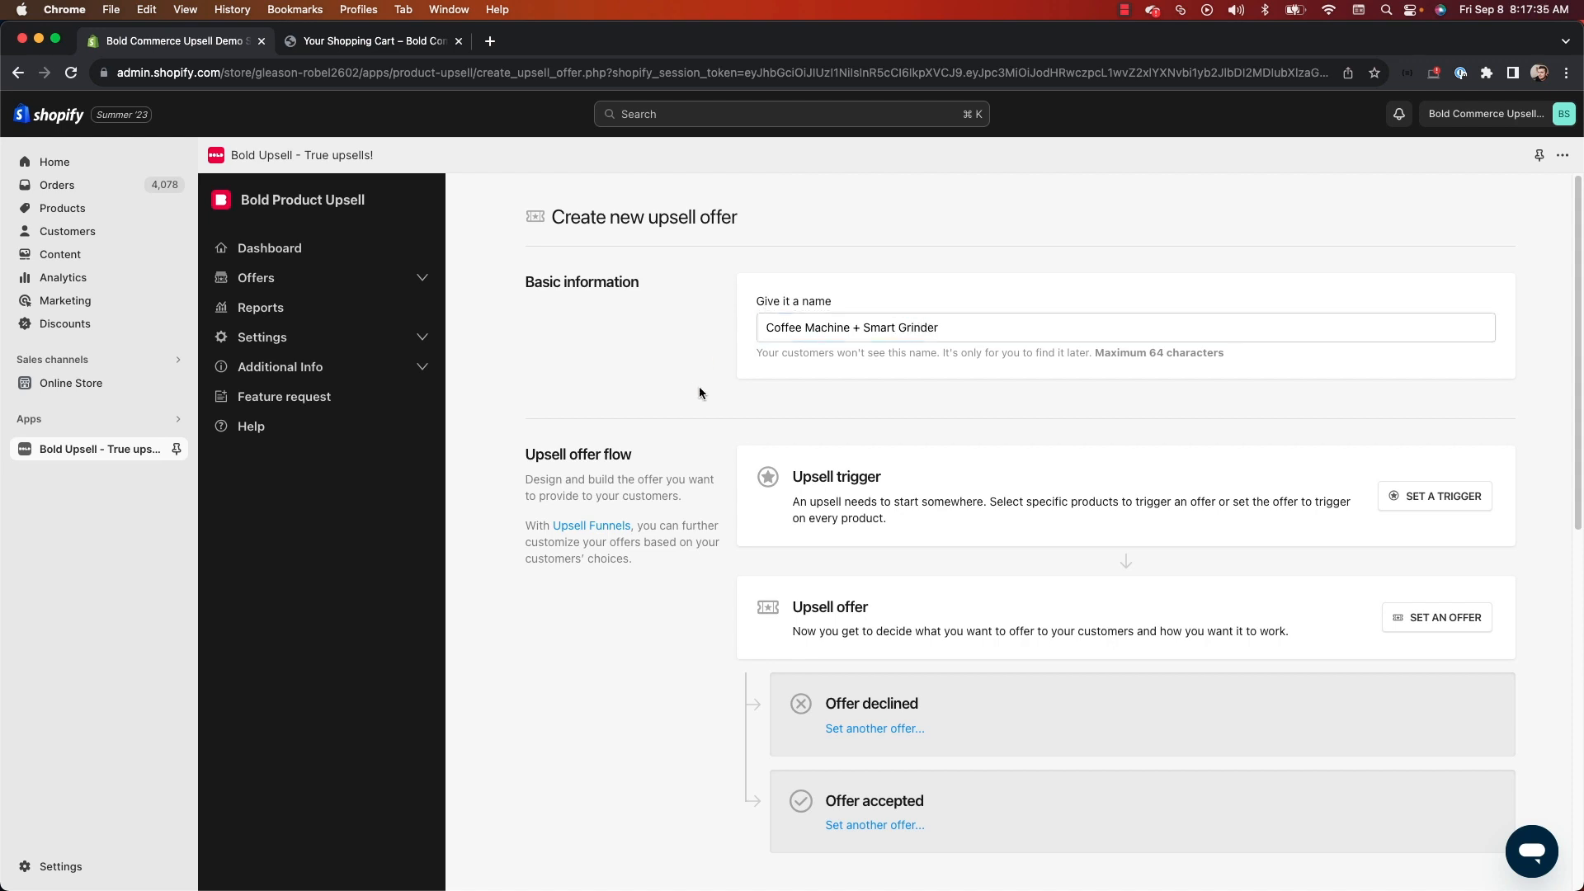
# Set up the upsell trigger with Add to Cart as its trigger event
pyautogui.scroll(-4, 699, 392)
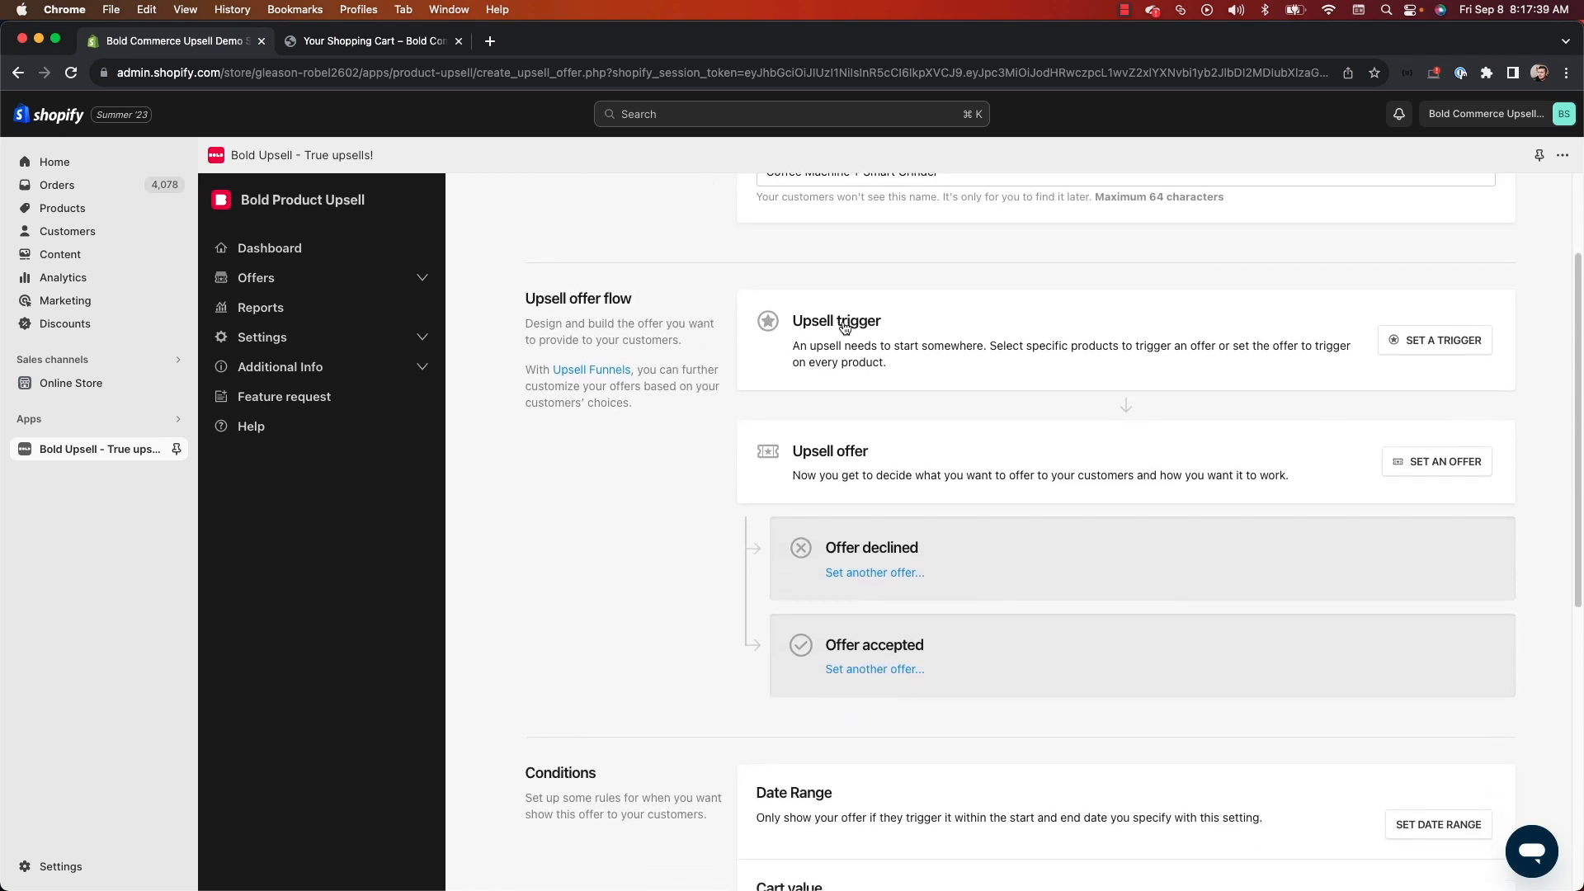
pyautogui.moveTo(804, 323); pyautogui.dragTo(889, 324)
pyautogui.click(1416, 342)
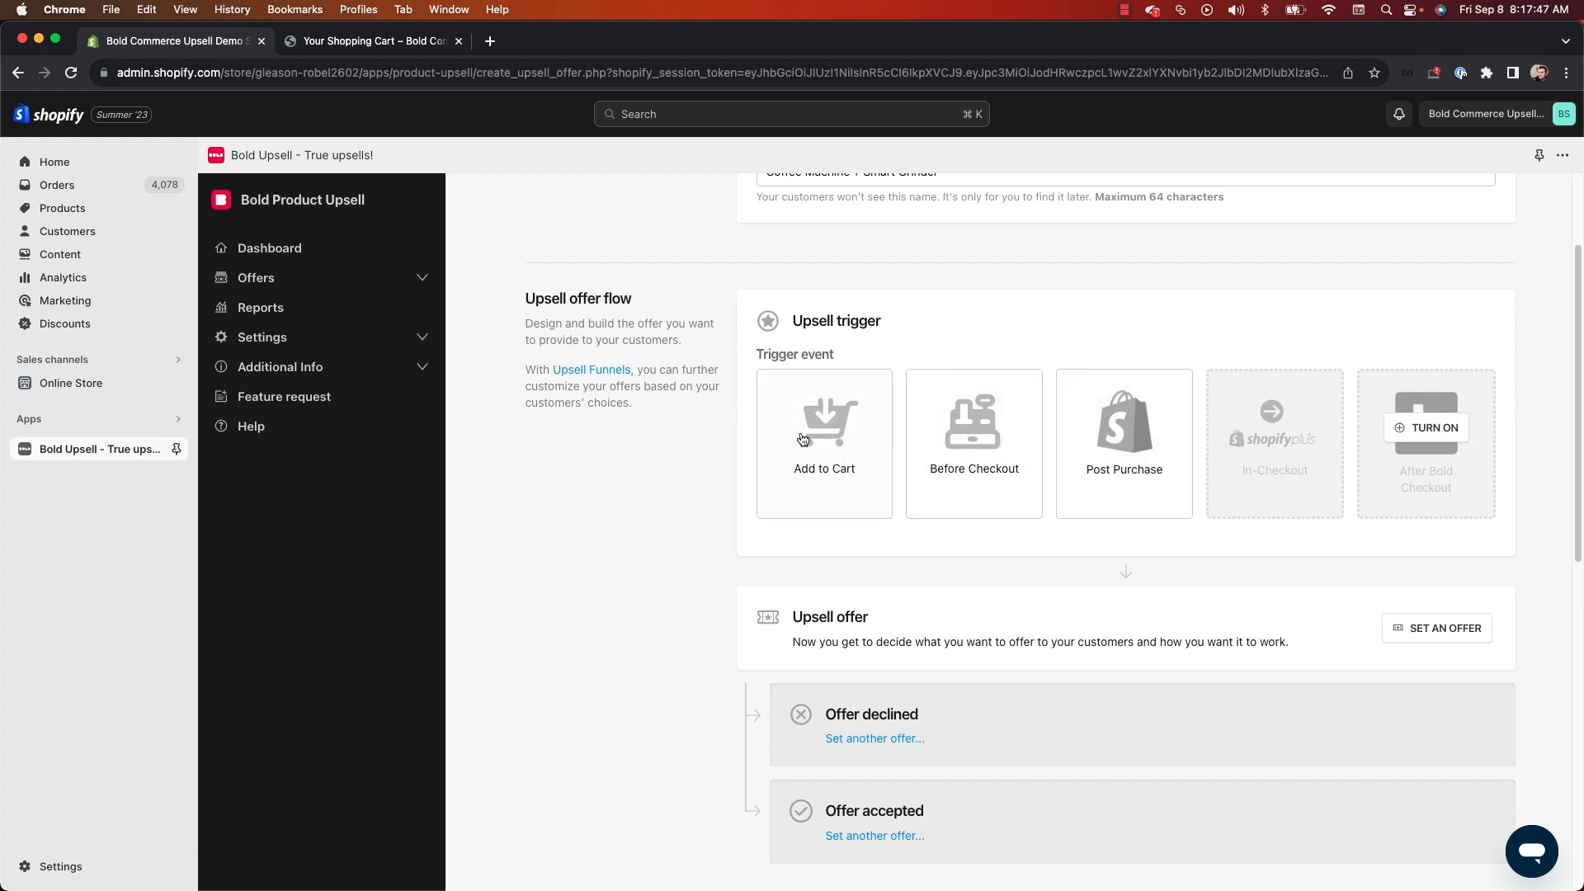
pyautogui.click(938, 444)
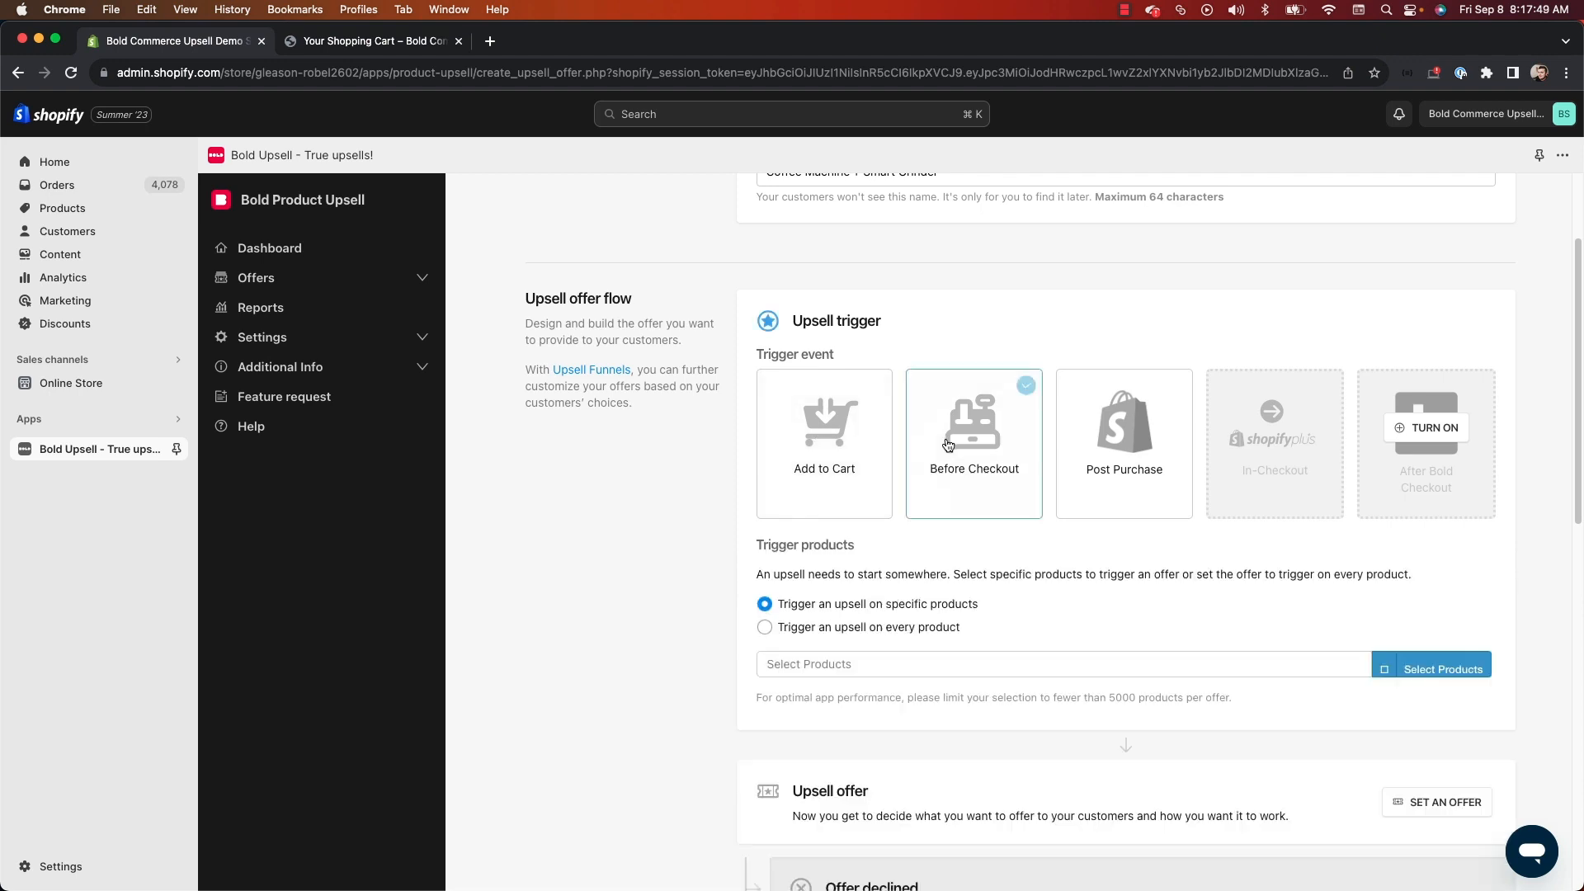
pyautogui.click(1138, 459)
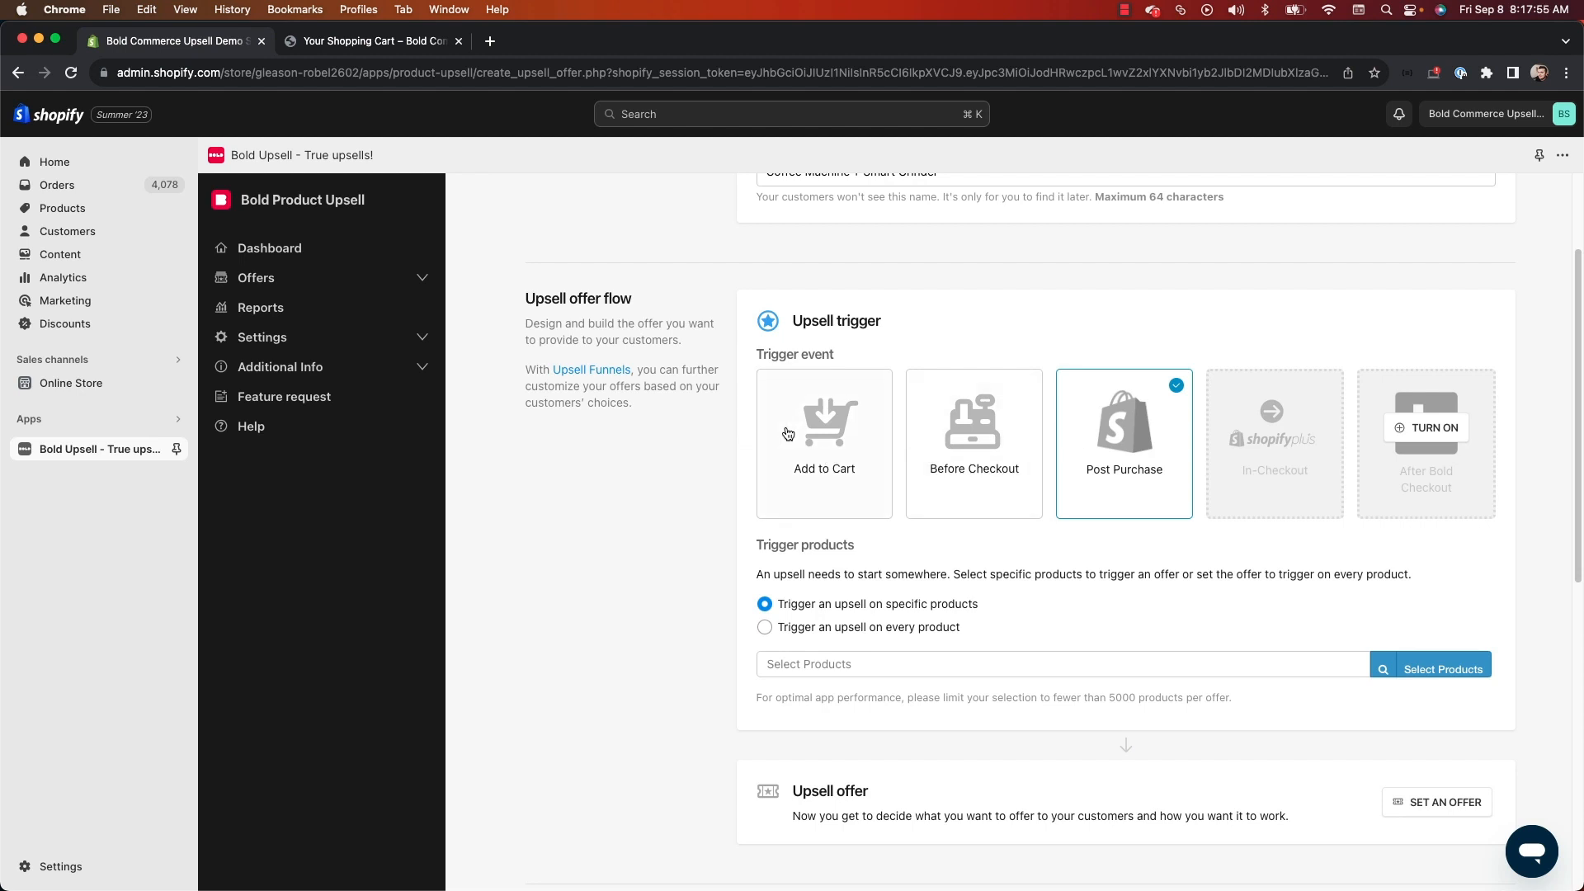
pyautogui.click(829, 455)
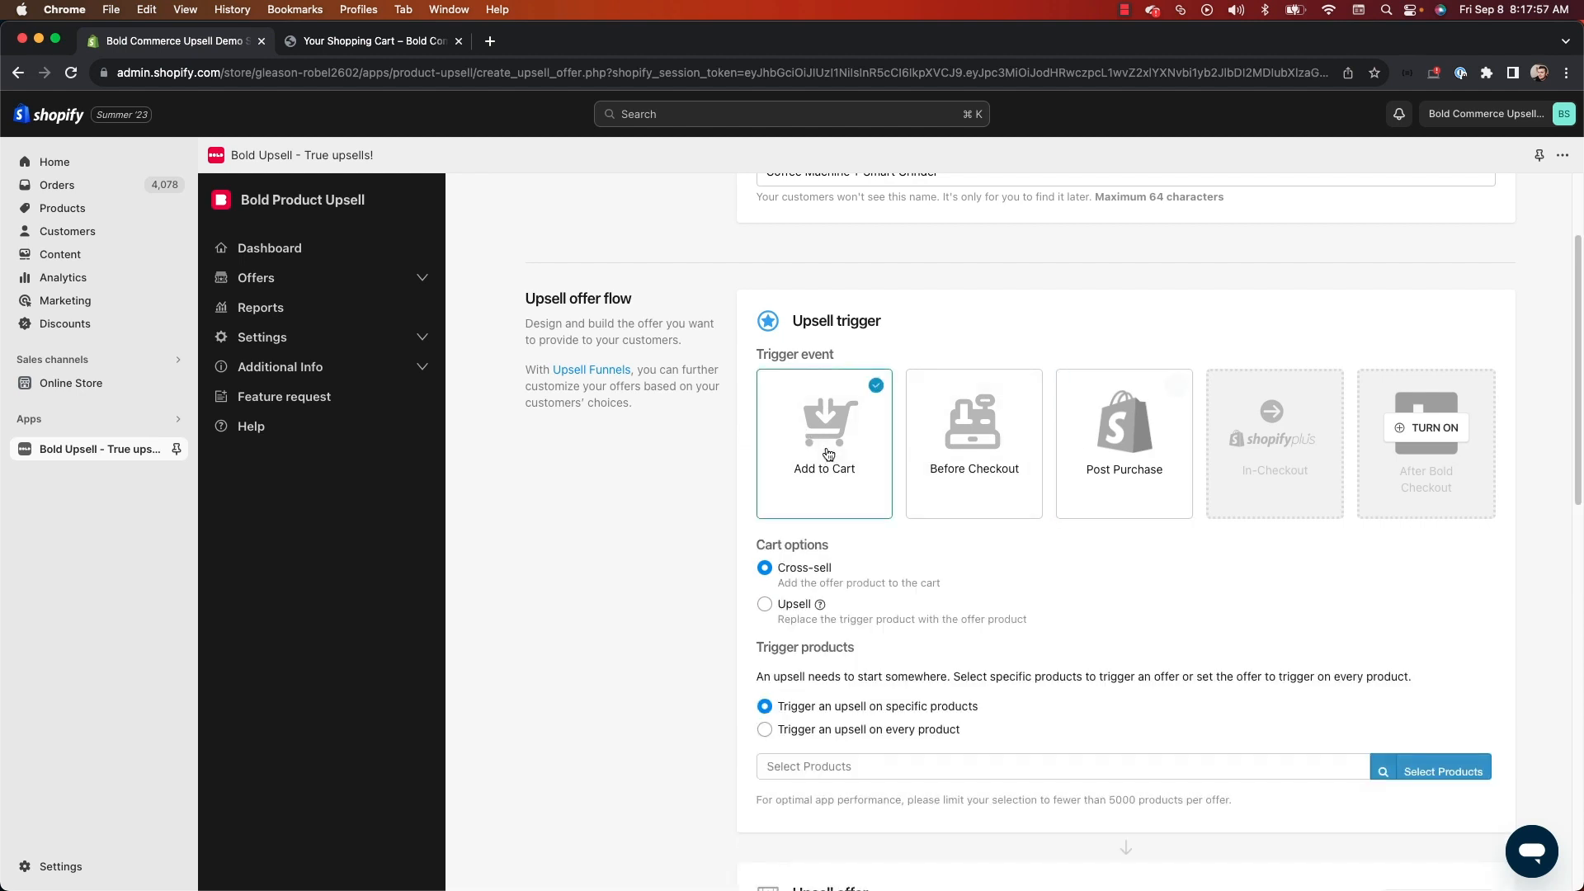
# Examine the Cross-sell and Upsell cart options and the trigger products settings of the Add to Cart trigger
pyautogui.scroll(-3, 792, 472)
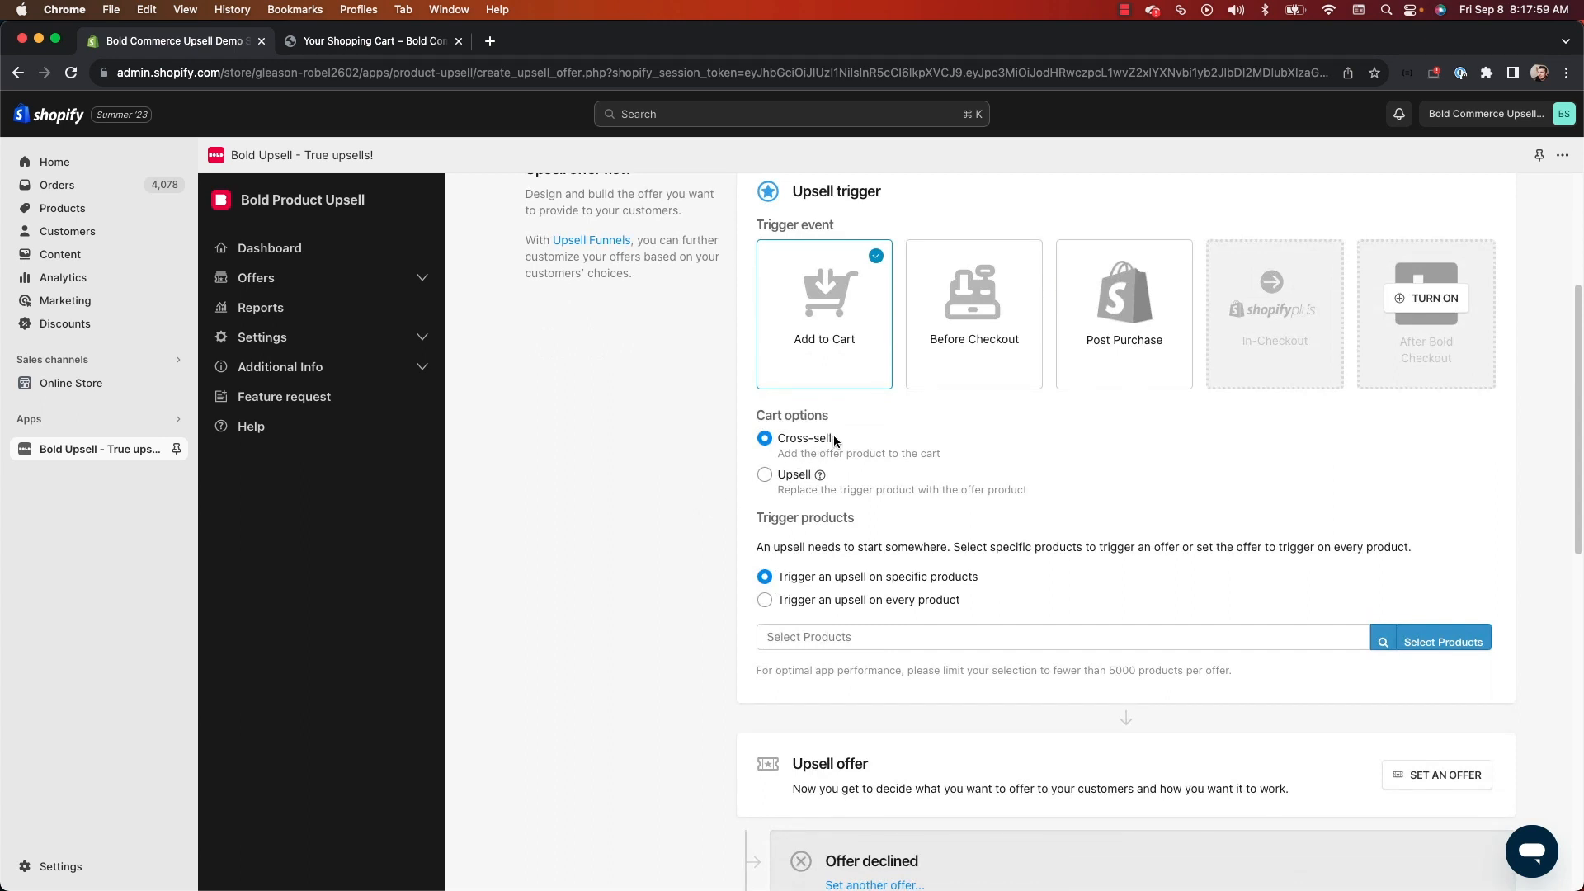
pyautogui.moveTo(851, 421); pyautogui.dragTo(739, 425)
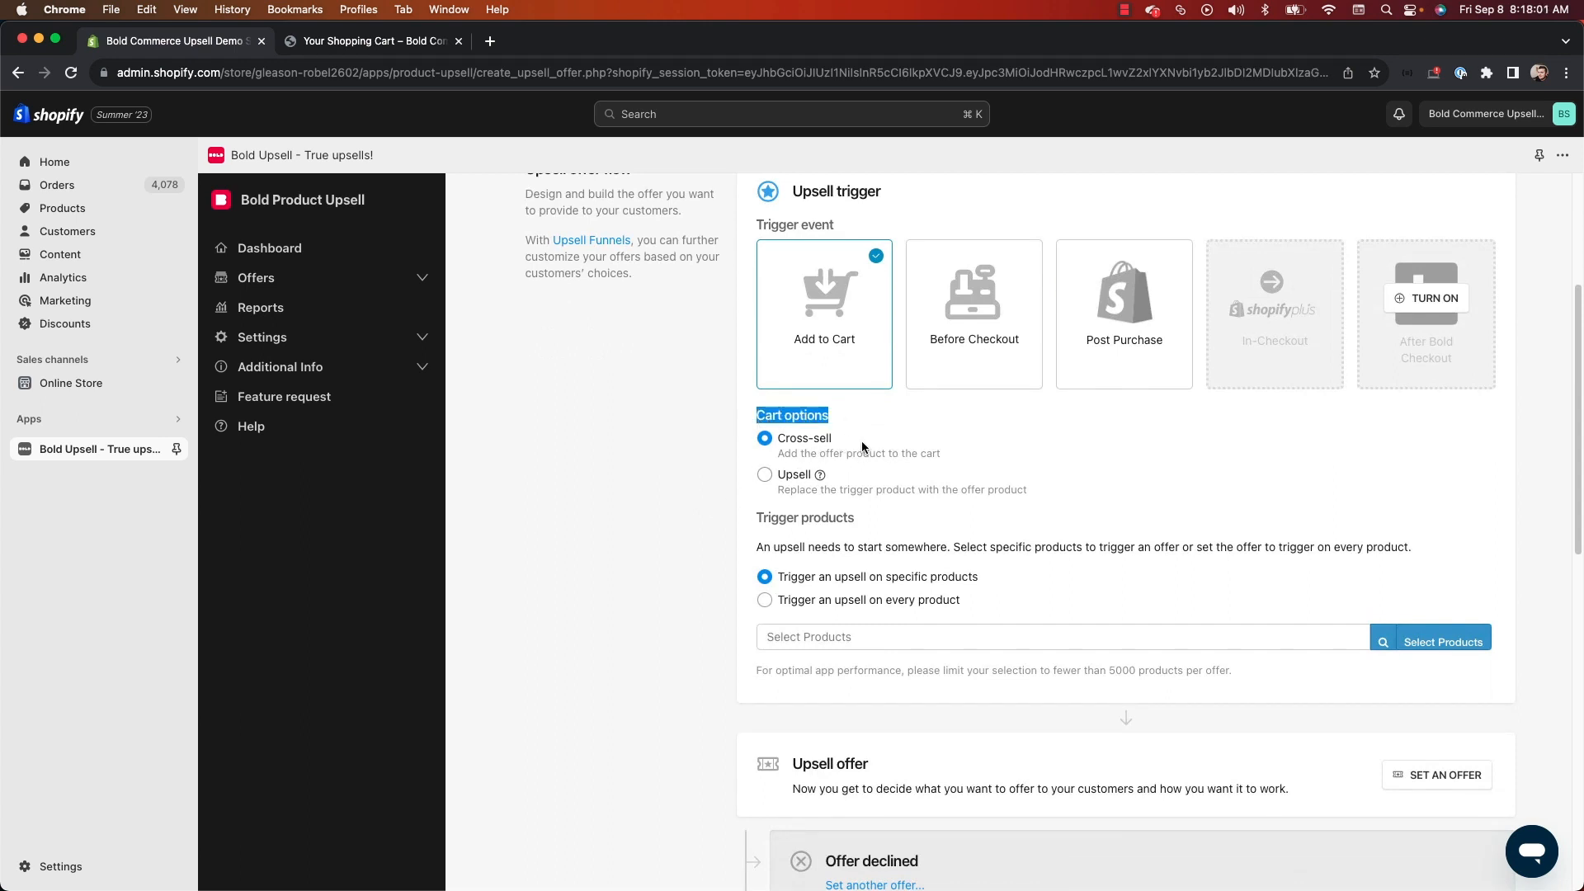
pyautogui.moveTo(832, 439); pyautogui.dragTo(780, 442)
pyautogui.moveTo(940, 454); pyautogui.dragTo(873, 492)
pyautogui.click(685, 457)
pyautogui.scroll(-1, 684, 457)
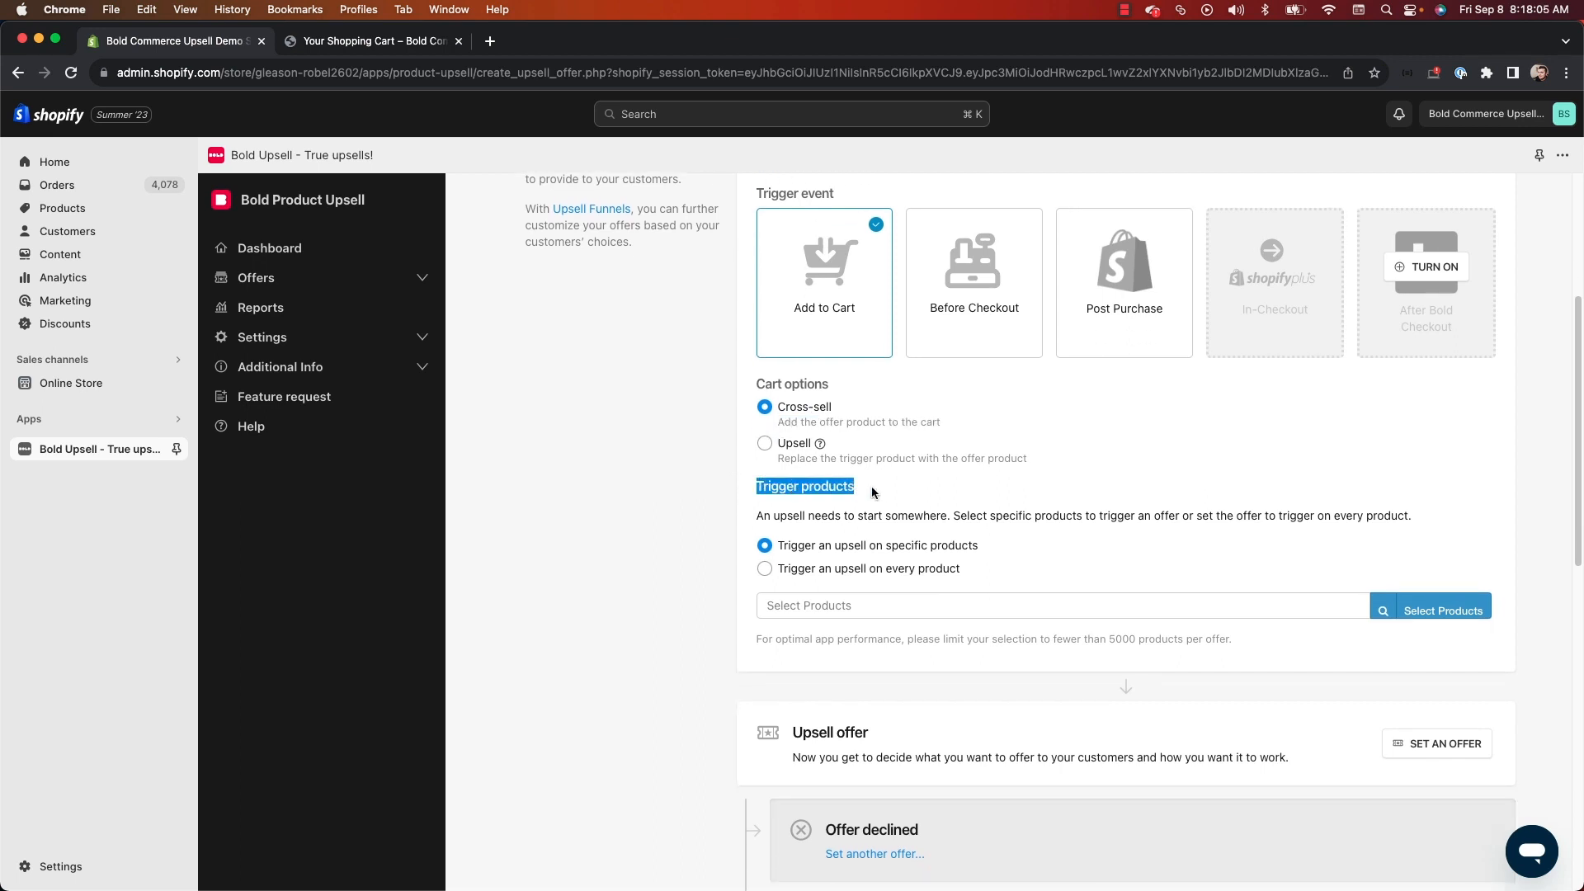
pyautogui.click(873, 493)
pyautogui.scroll(-1, 997, 513)
pyautogui.moveTo(1016, 520); pyautogui.dragTo(765, 517)
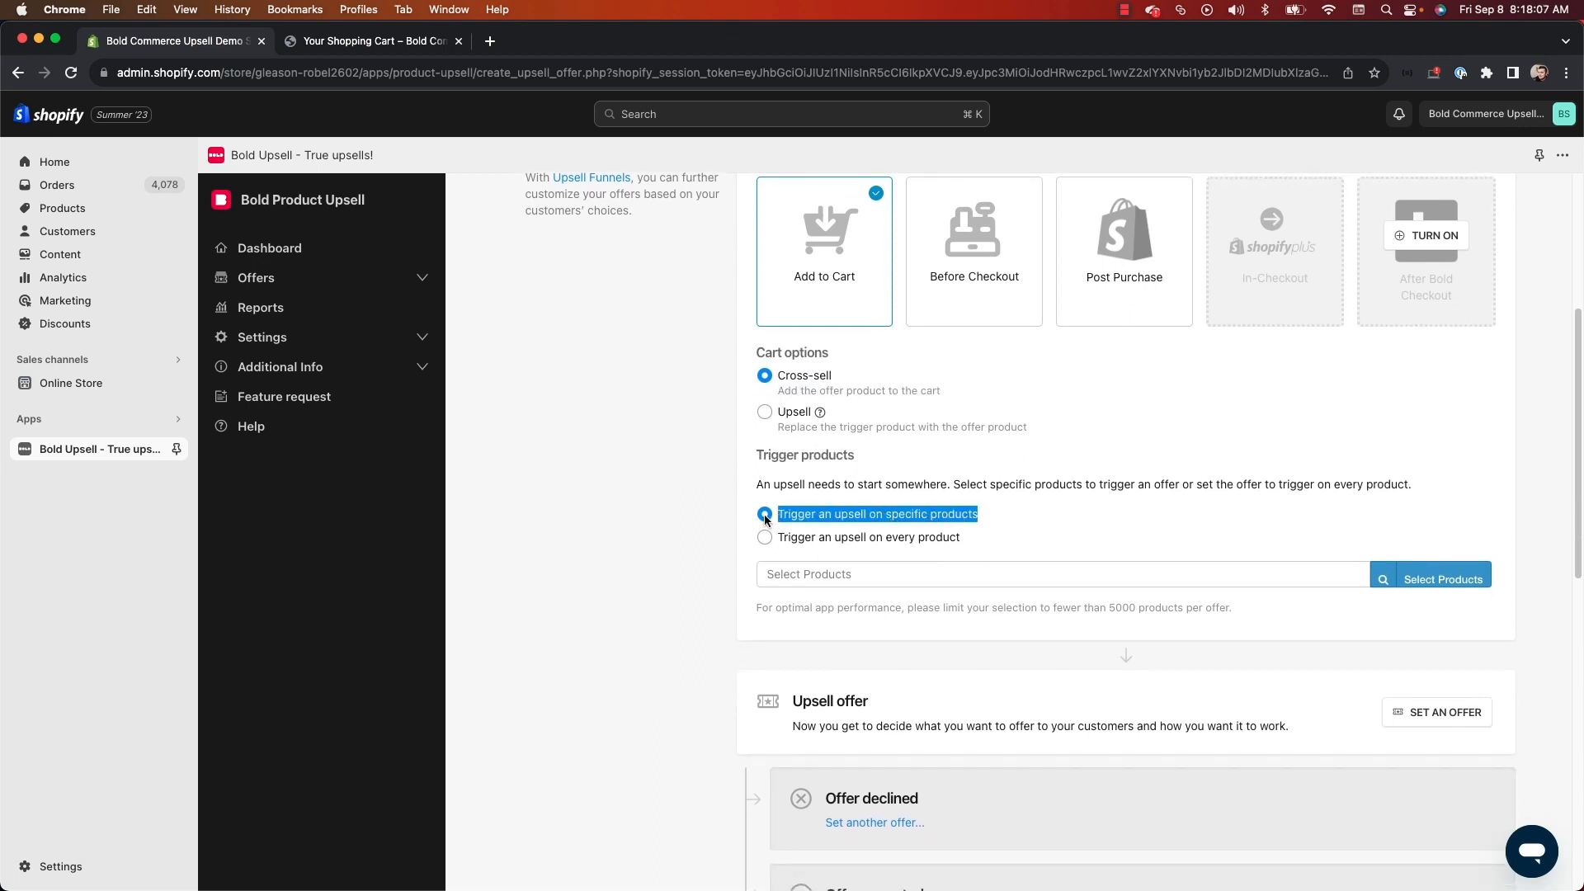
pyautogui.click(765, 517)
pyautogui.scroll(-1, 714, 505)
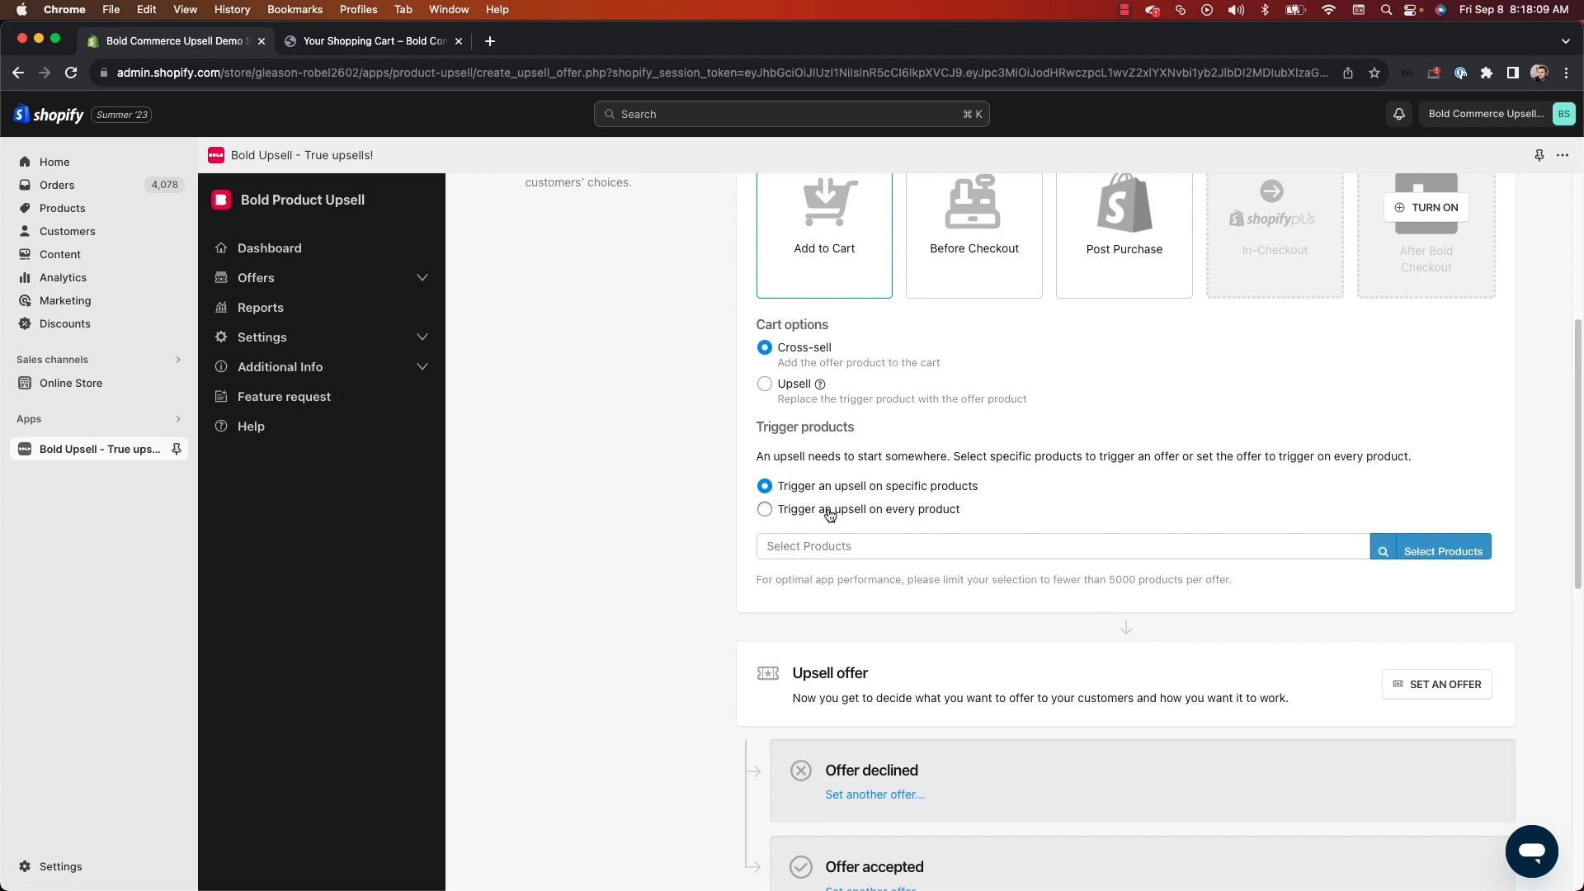
# Switch the trigger to every product and back to specific products
pyautogui.click(920, 509)
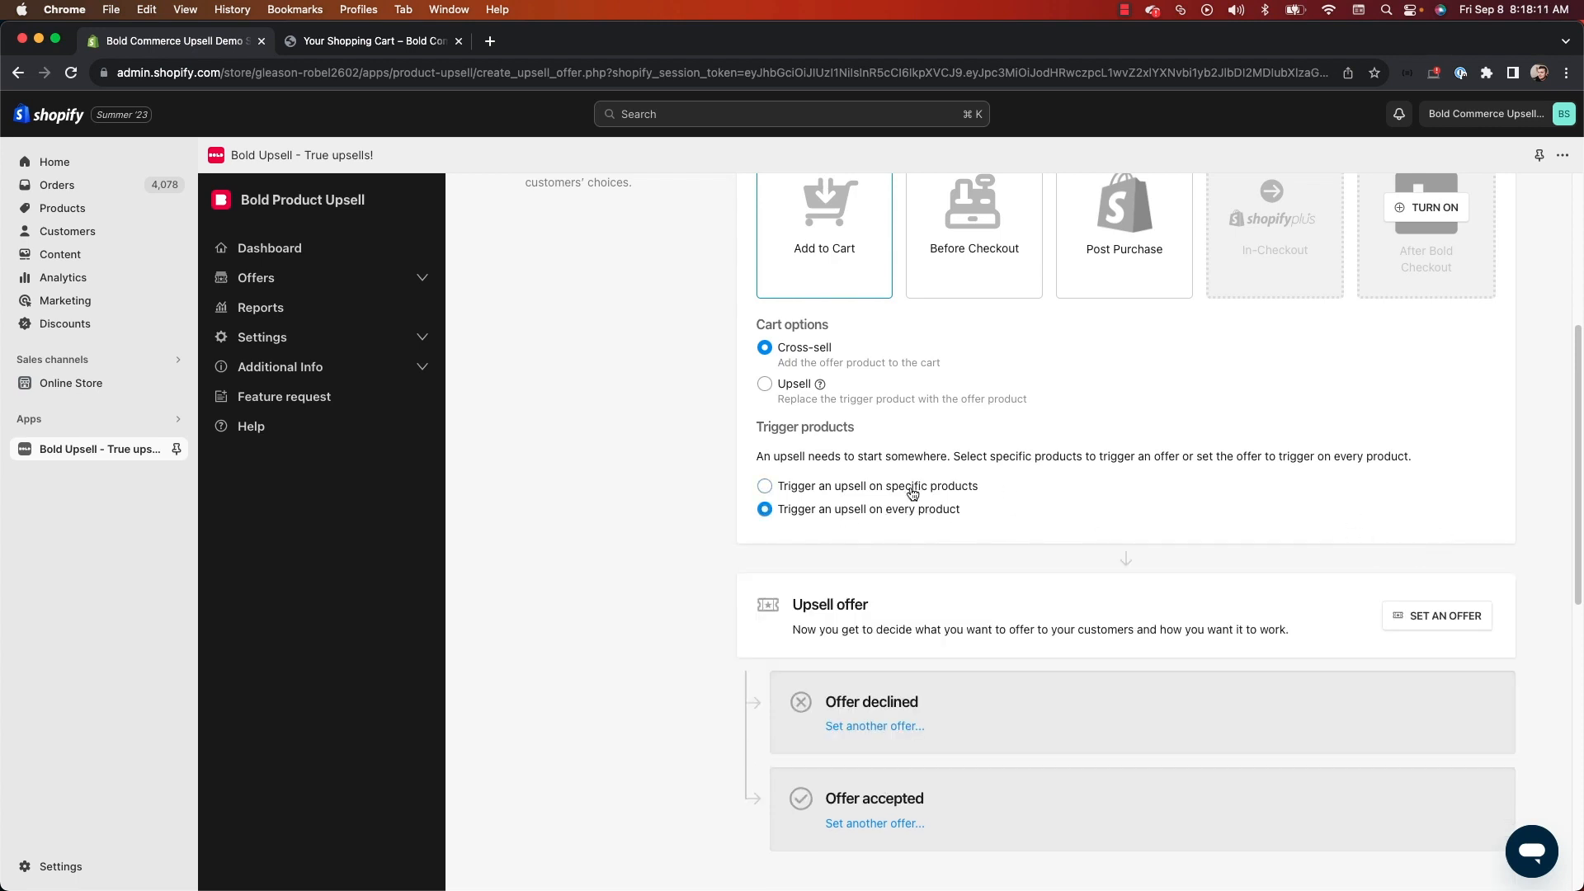
pyautogui.click(778, 491)
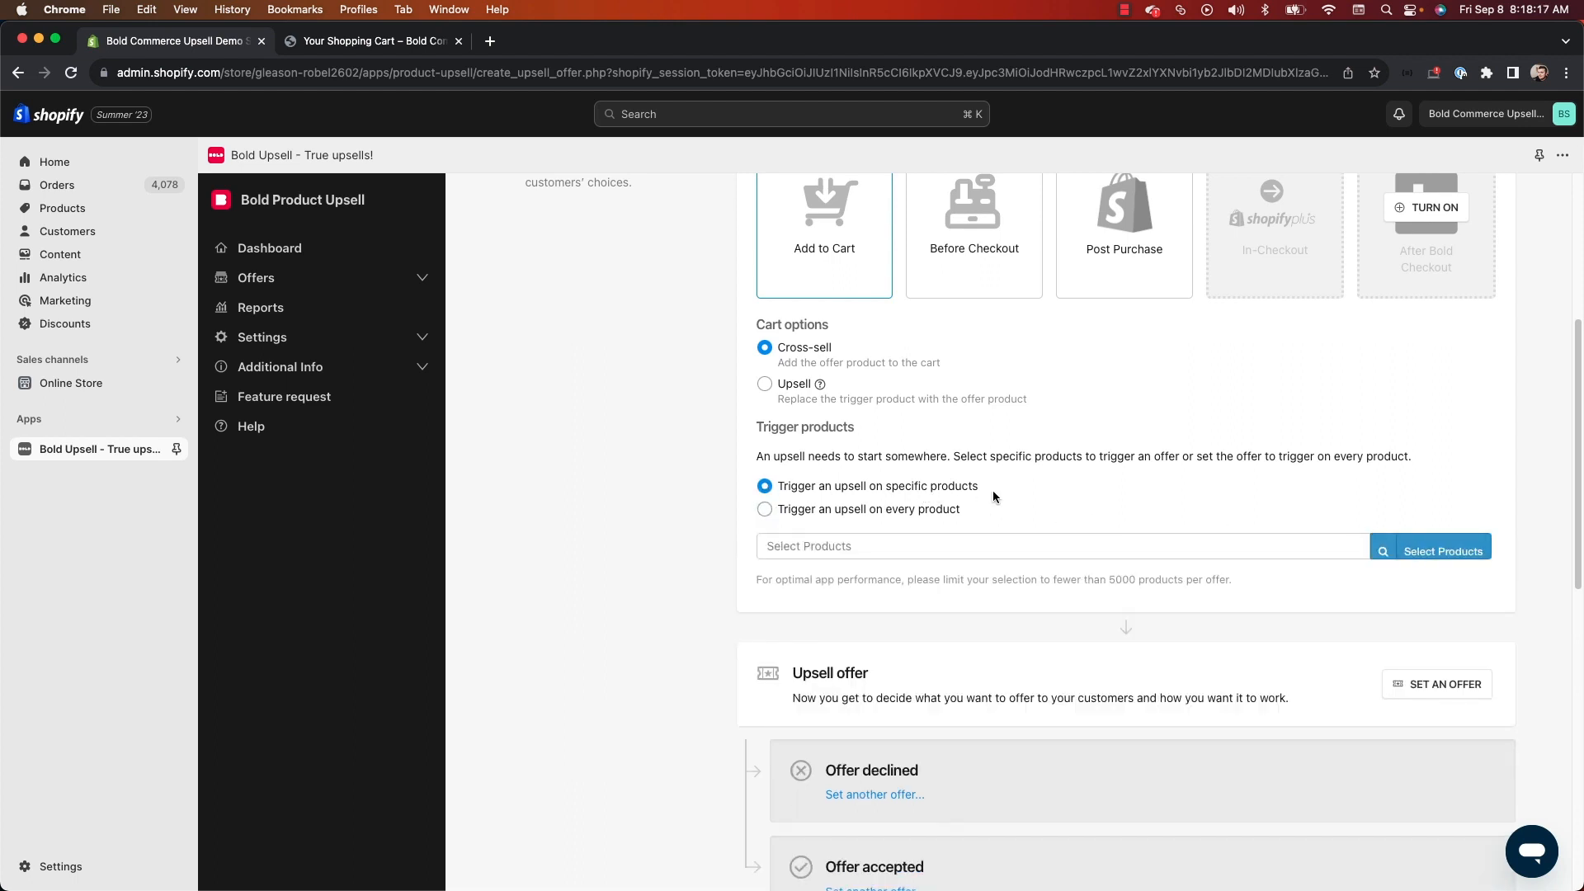
pyautogui.moveTo(1016, 487); pyautogui.dragTo(884, 488)
pyautogui.click(1164, 500)
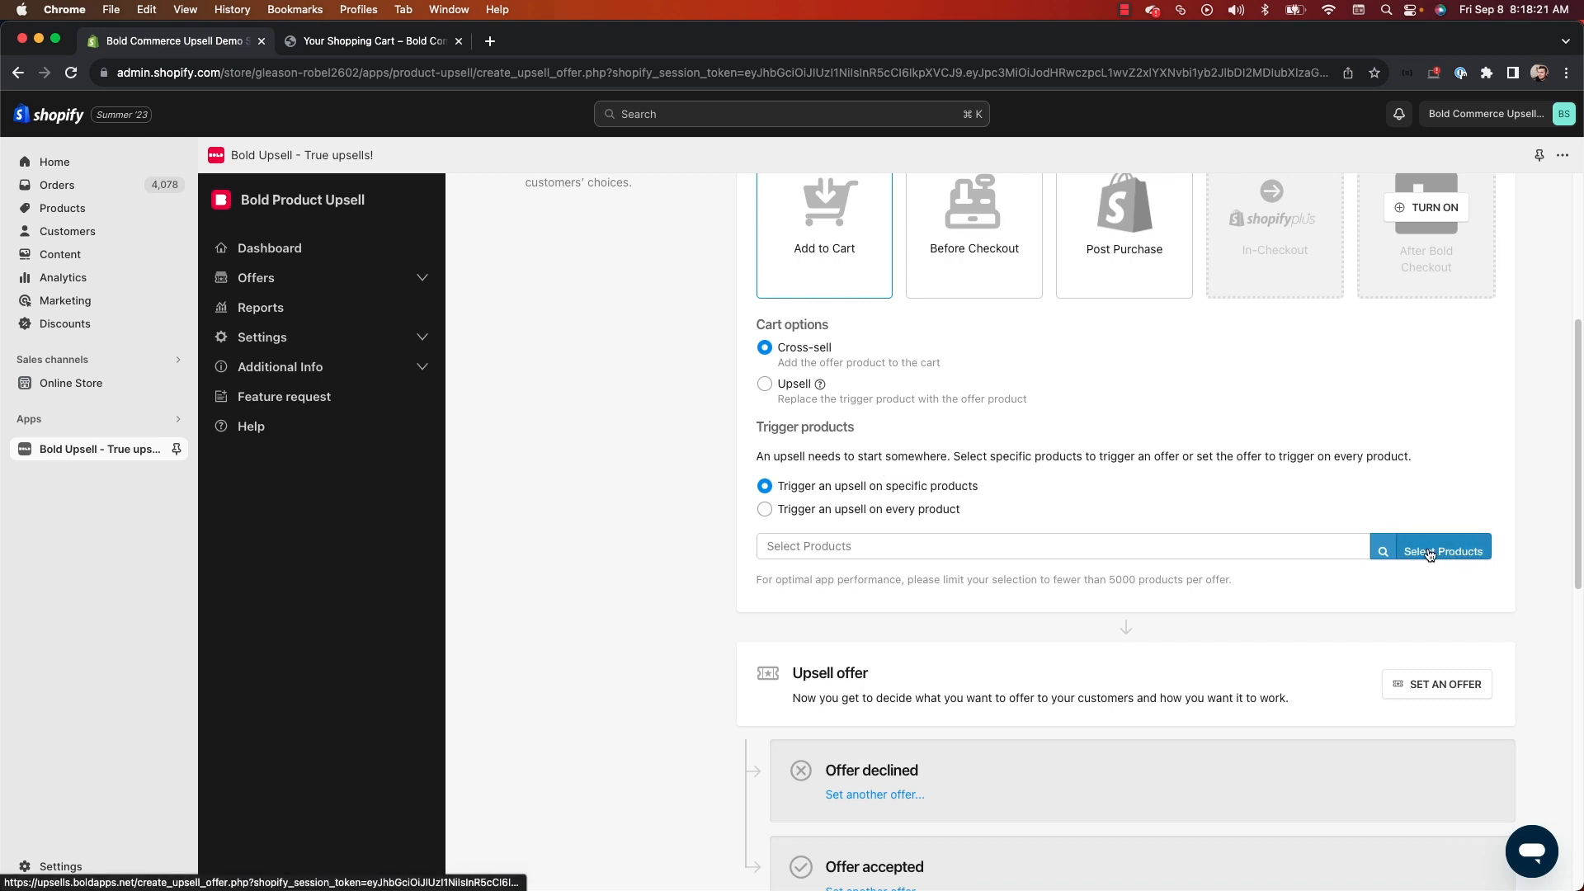
# Find the Bold Premium Coffee Maker in the trigger product selection and add it to the selected products
pyautogui.click(1429, 552)
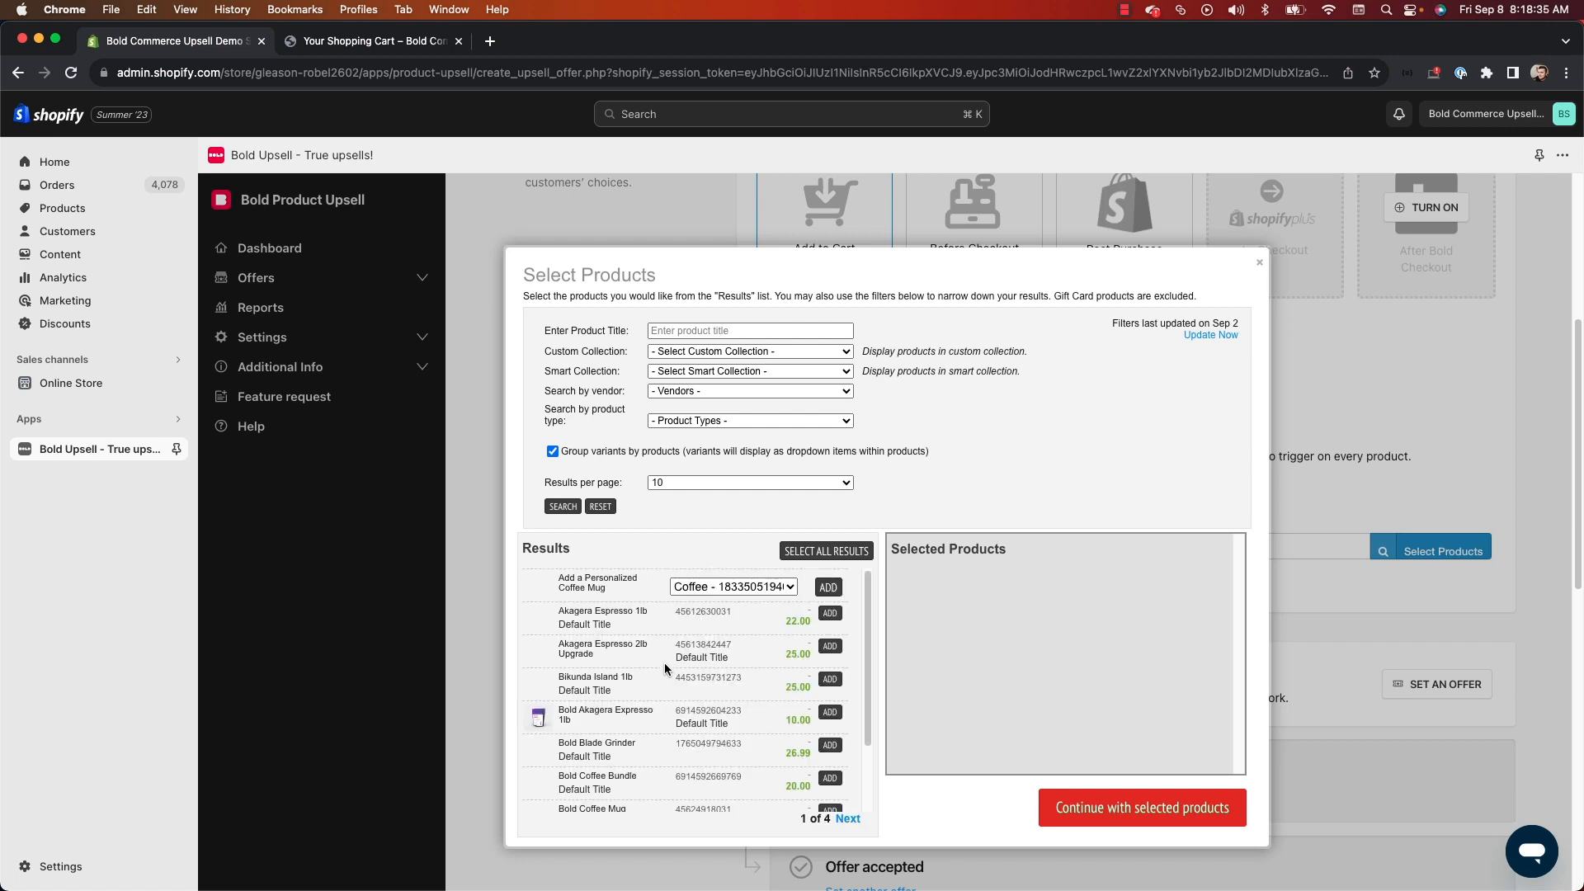
pyautogui.scroll(-2, 668, 654)
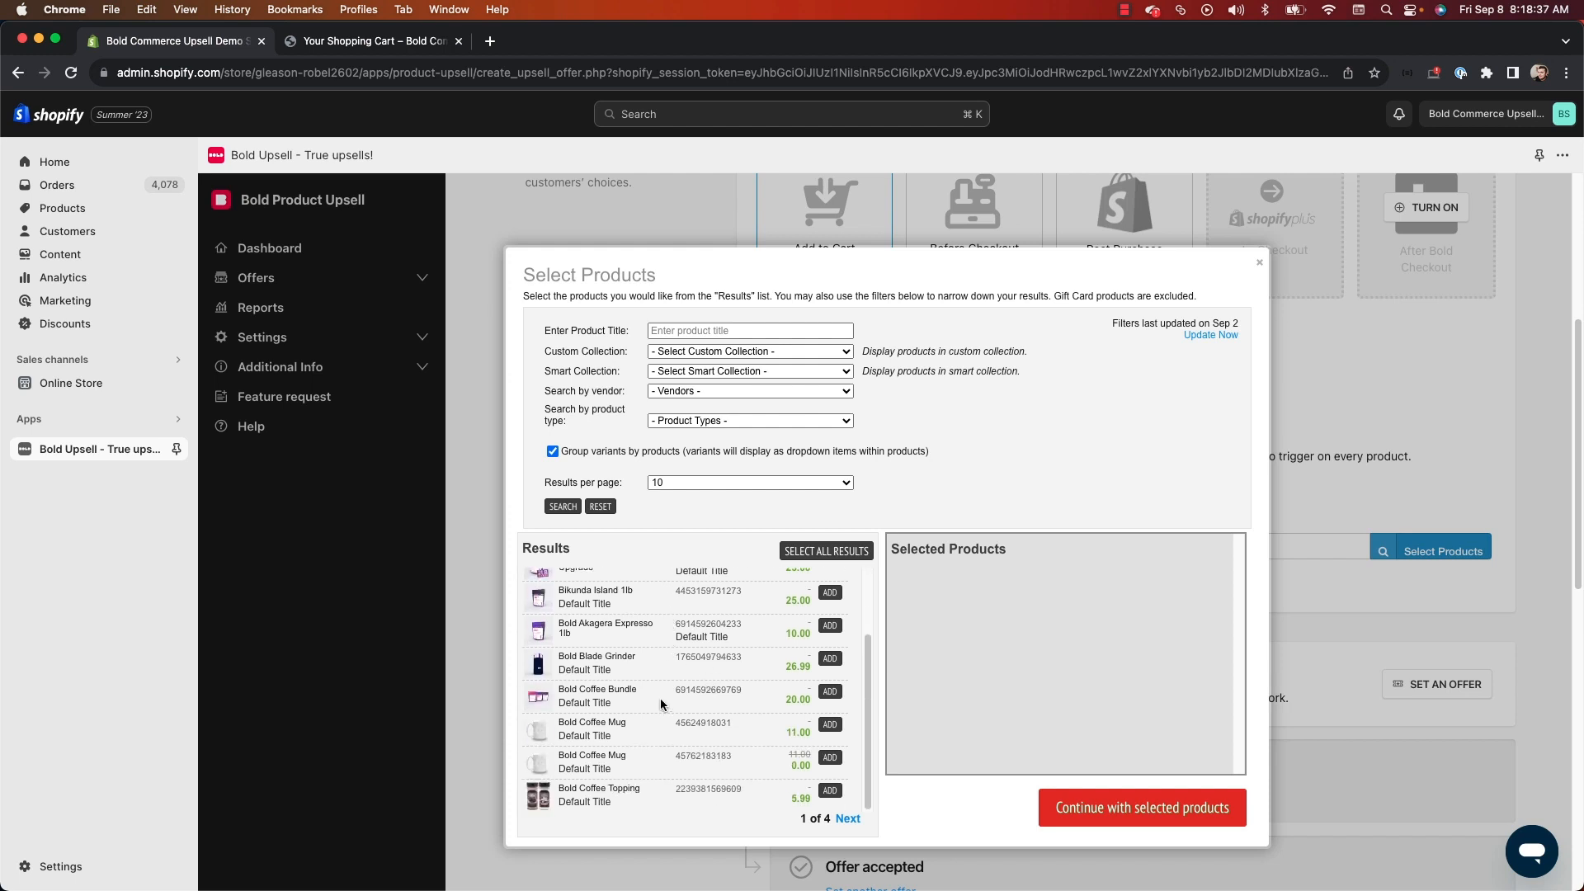
pyautogui.click(847, 819)
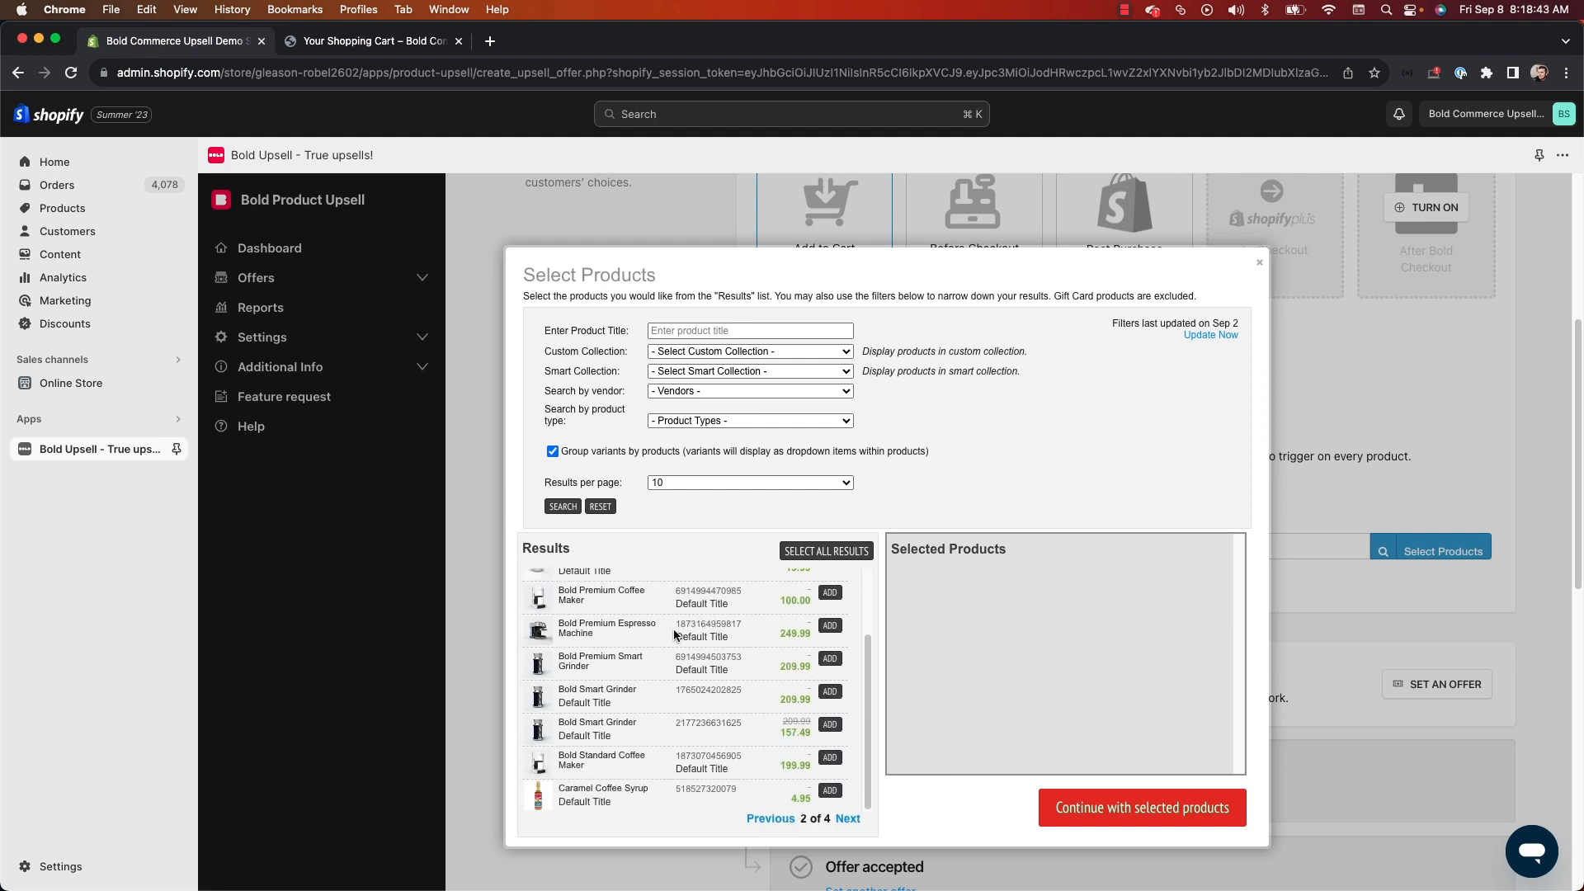
pyautogui.scroll(1, 674, 639)
pyautogui.click(829, 619)
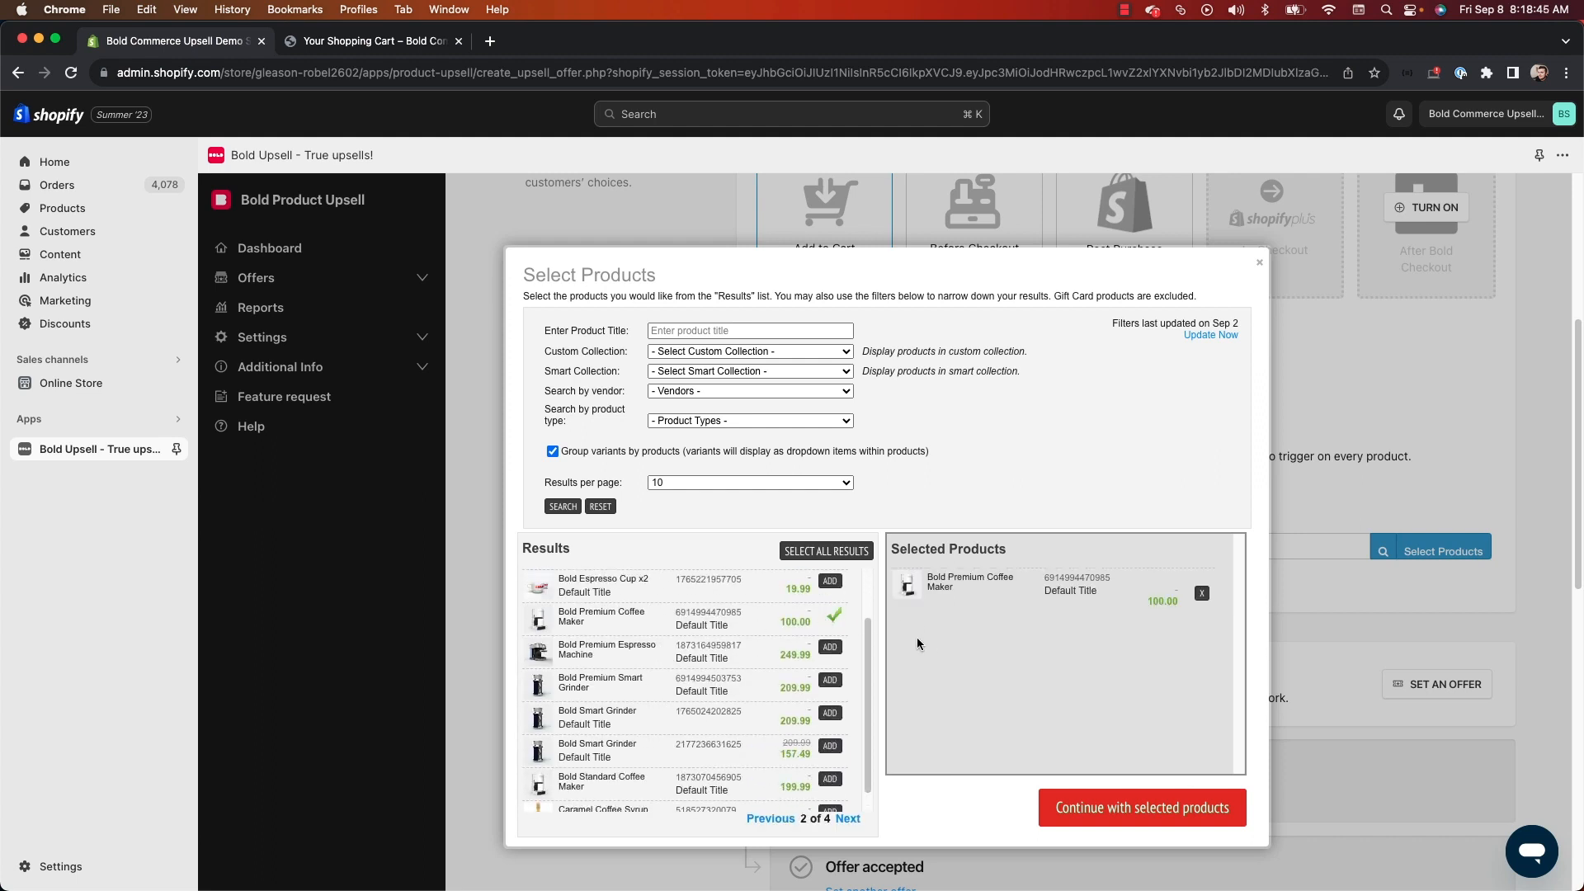
# Turn off grouping of variants by product, refresh the product results, and continue with the selected trigger product
pyautogui.click(553, 451)
pyautogui.click(561, 507)
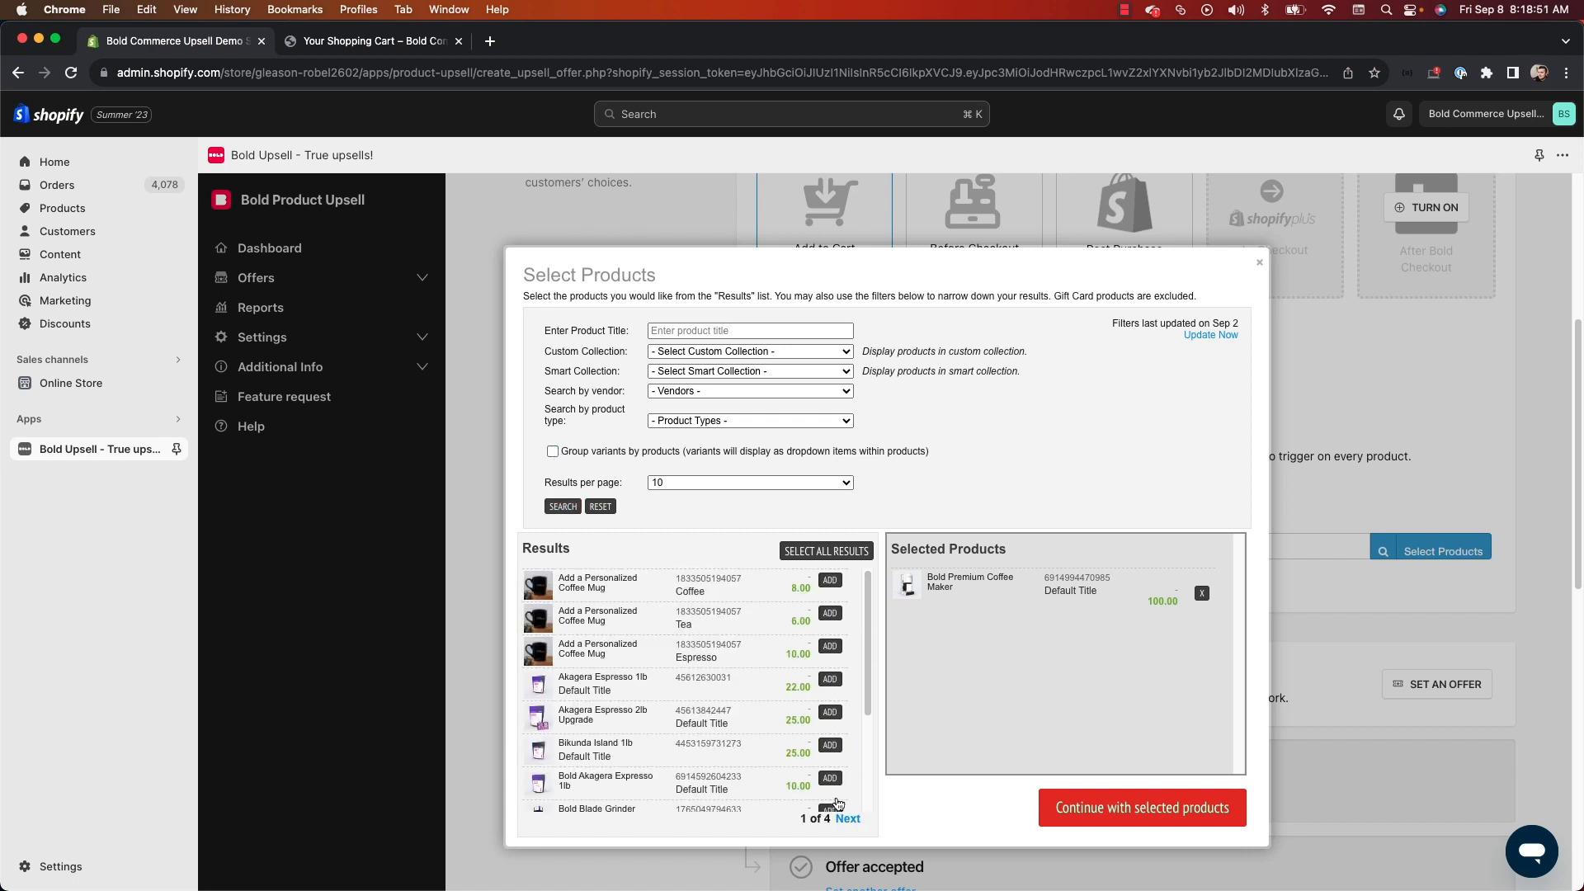
pyautogui.scroll(-2, 833, 725)
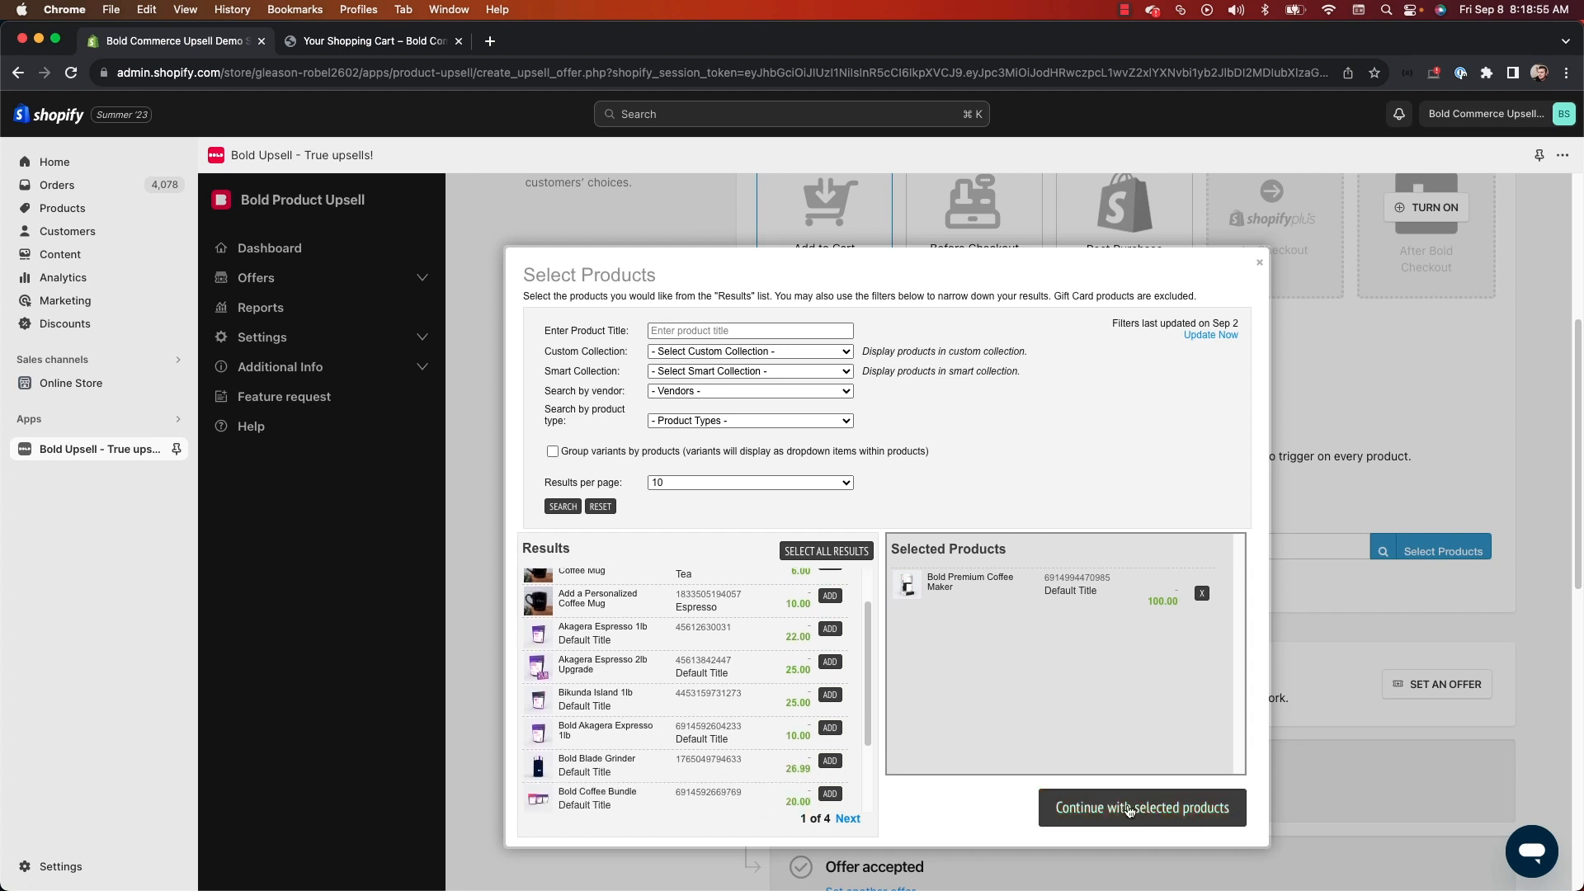
pyautogui.click(1071, 816)
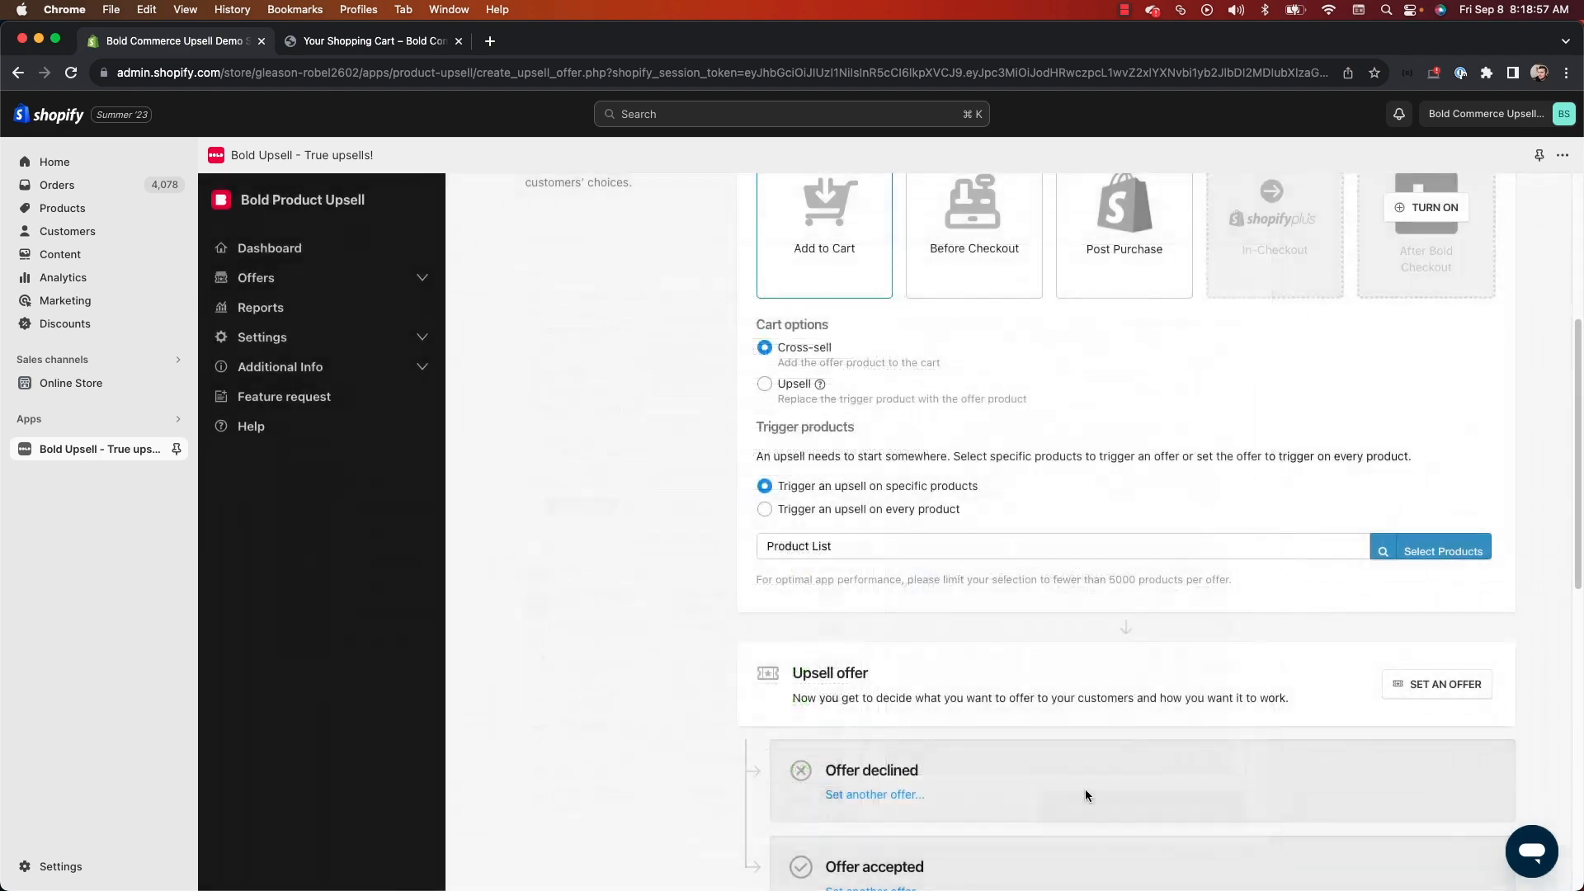
# Set up the upsell offer popup with the title "Get this Smart Grinder" and the description "Buy this now!"
pyautogui.scroll(-1, 990, 624)
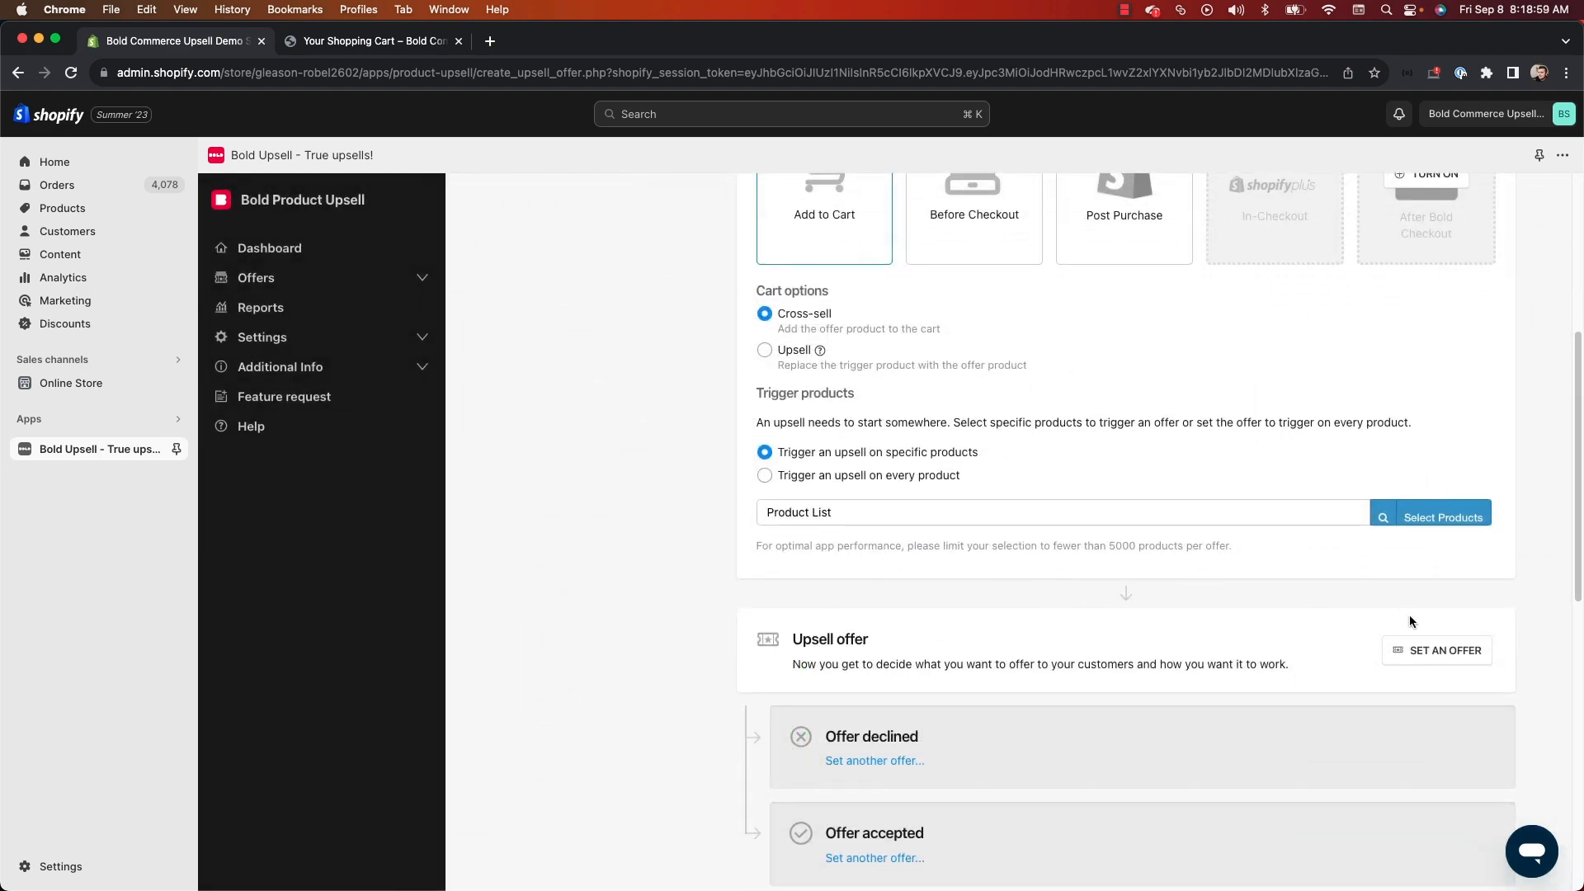
pyautogui.click(1419, 649)
pyautogui.scroll(-3, 882, 528)
pyautogui.scroll(4, 824, 462)
pyautogui.click(822, 298)
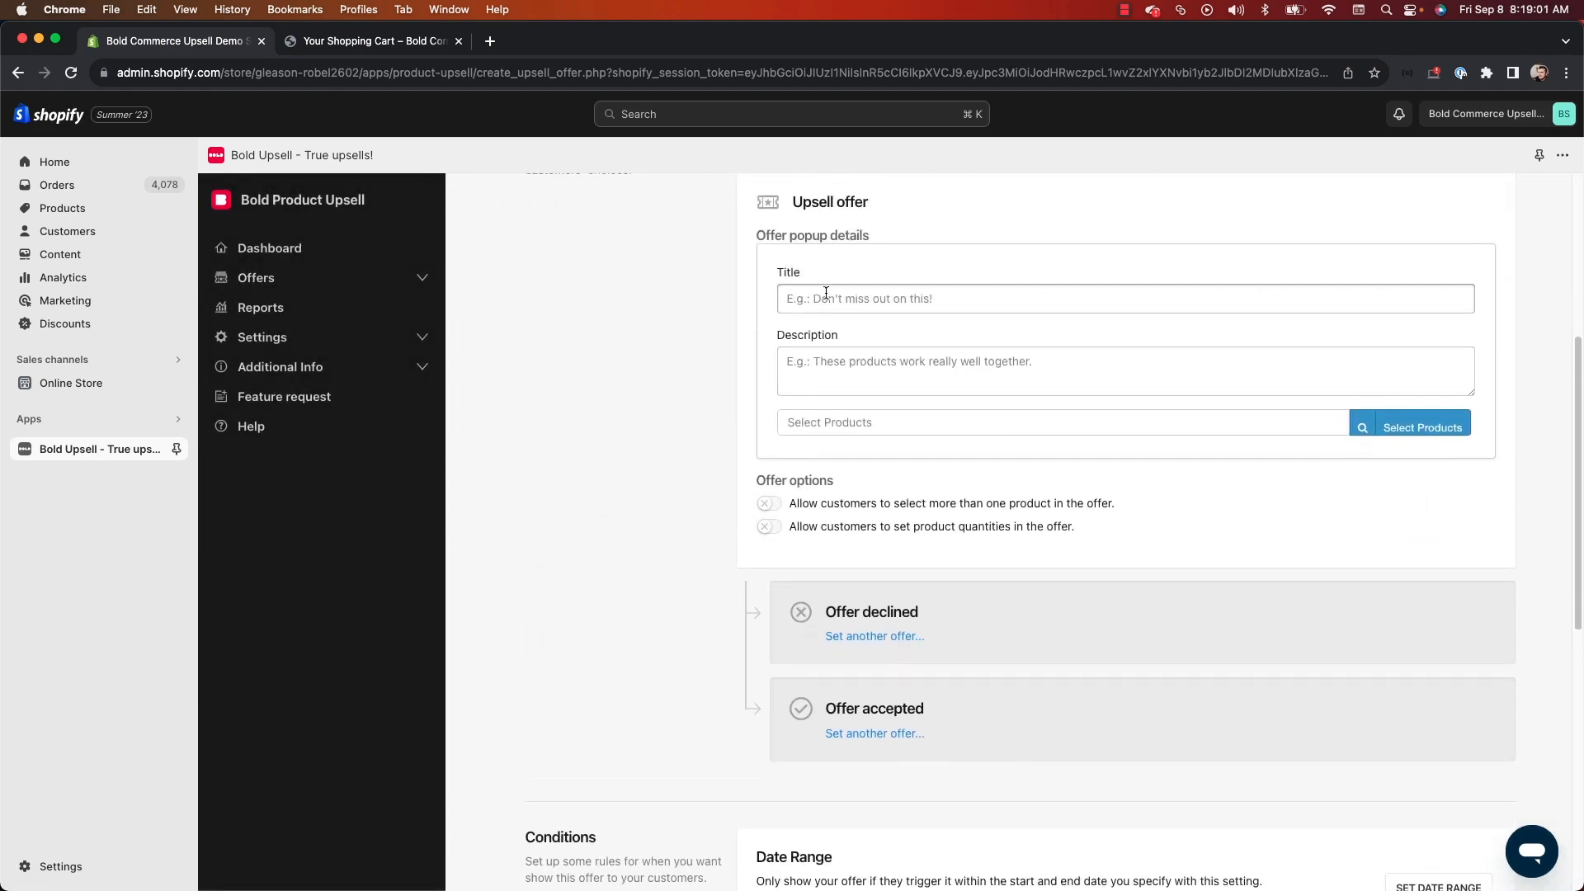
pyautogui.write('Get this ')
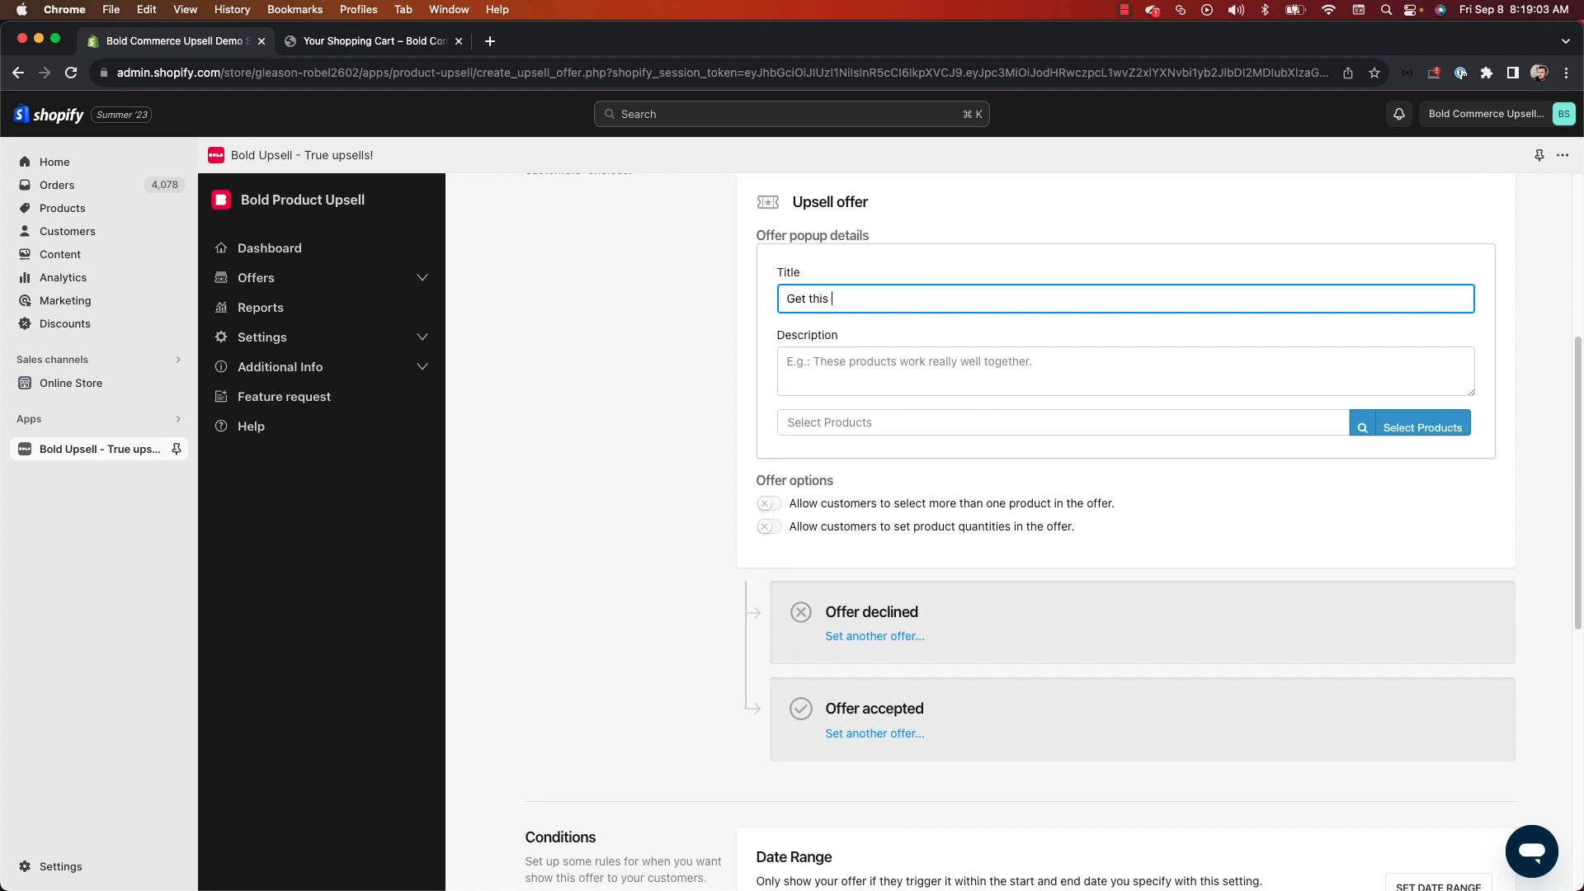
pyautogui.write('Smart GFr')
pyautogui.press('BackSpace')
pyautogui.press('BackSpace')
pyautogui.write('rinder')
pyautogui.click(830, 384)
pyautogui.write('Buy this now!')
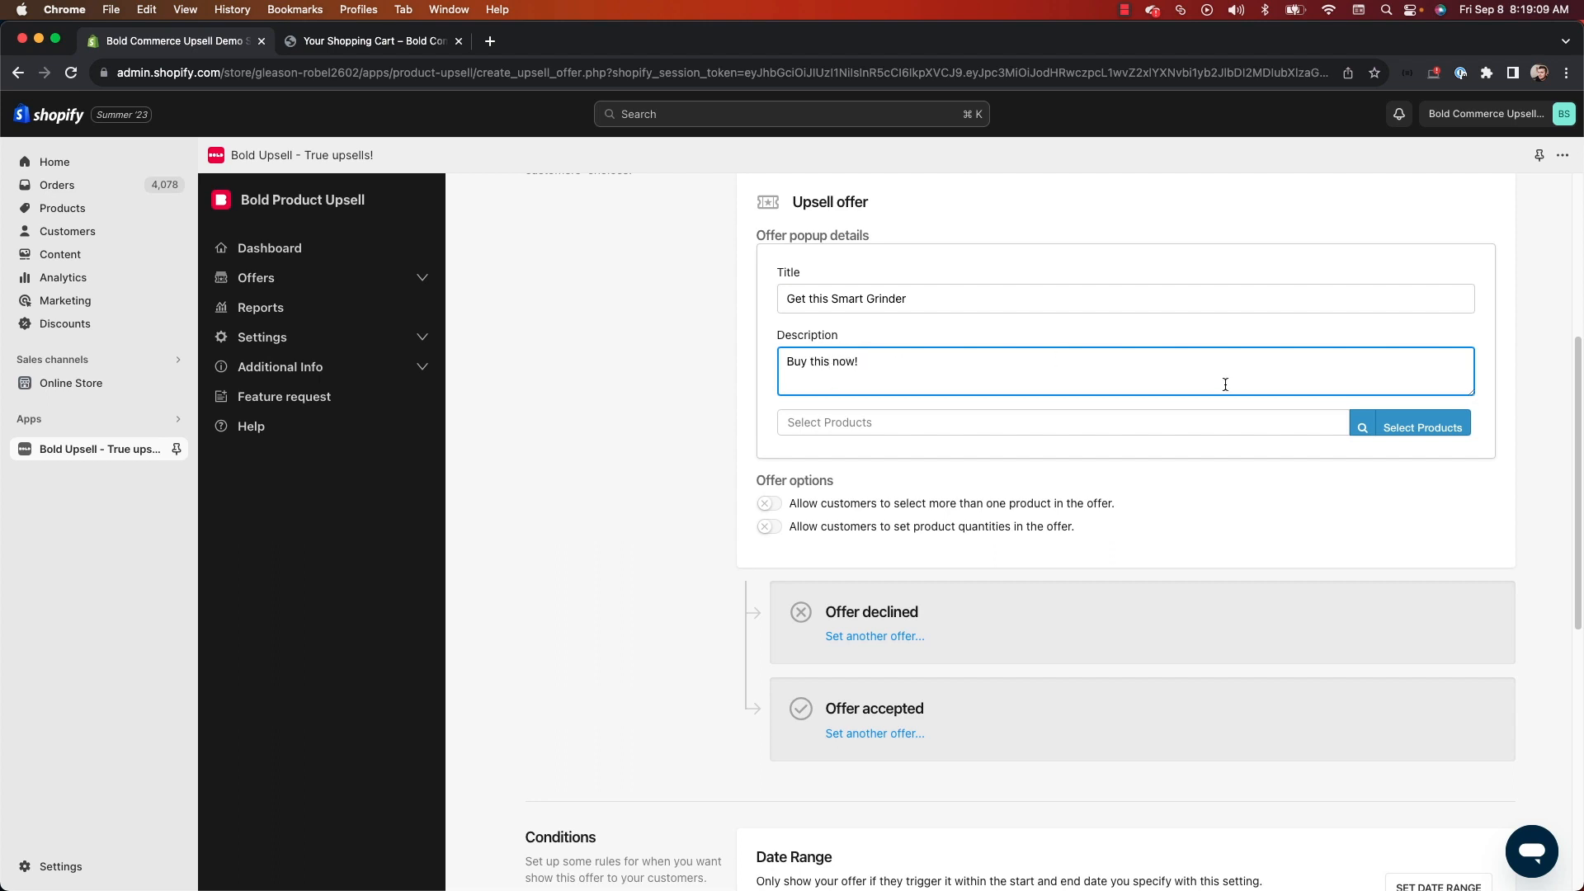
# Find the Bold Premium Smart Grinder in the offer's product selection, add it, and continue with the selected product
pyautogui.scroll(3, 1303, 429)
pyautogui.click(1403, 558)
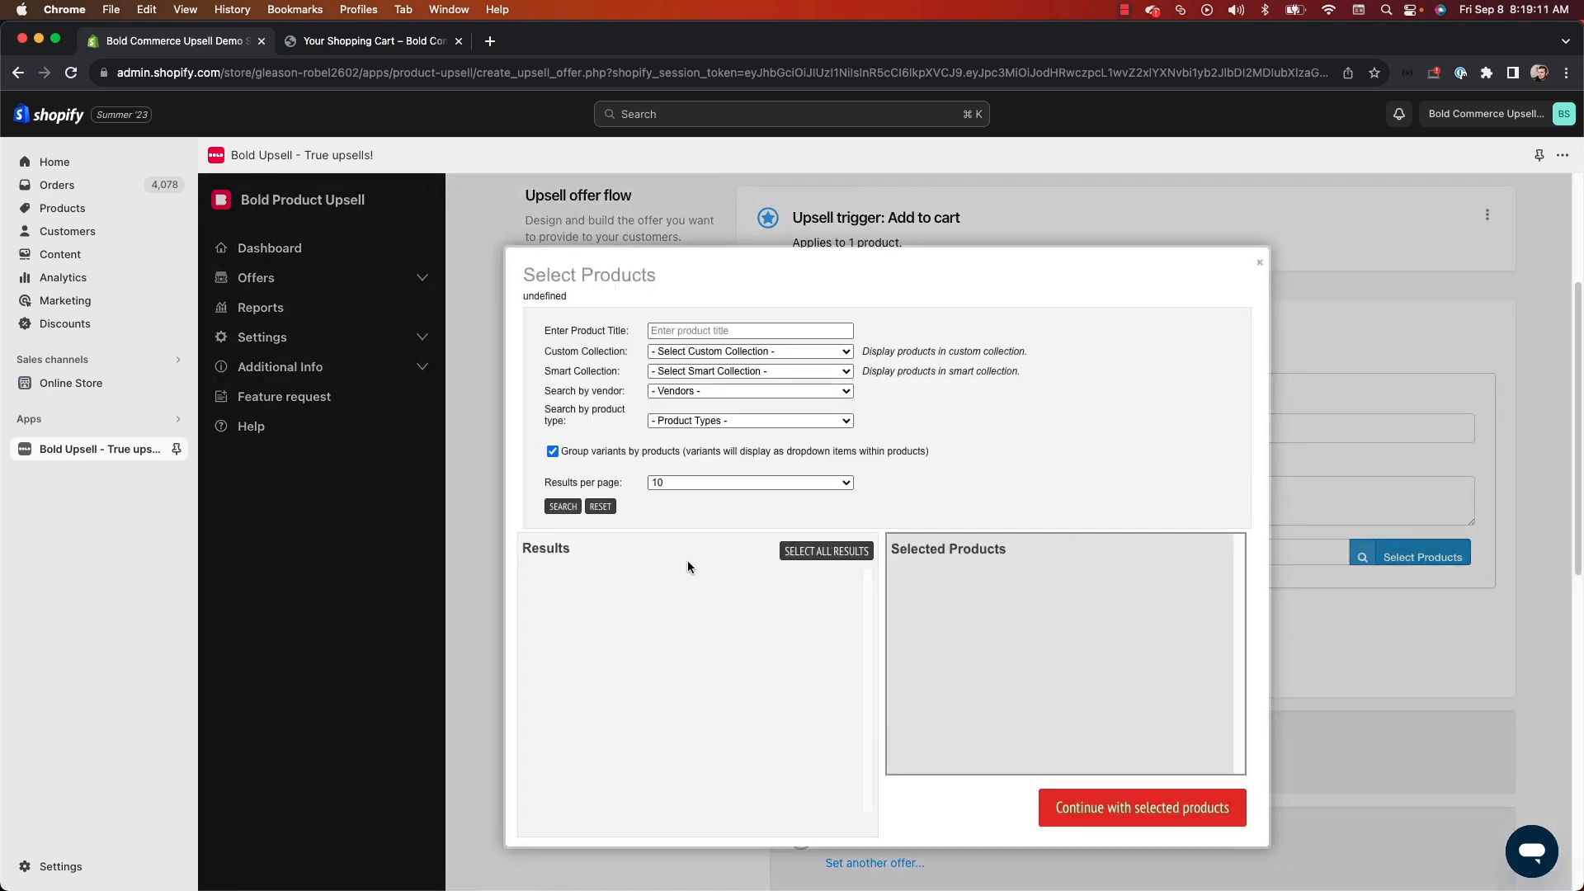
pyautogui.scroll(-3, 825, 743)
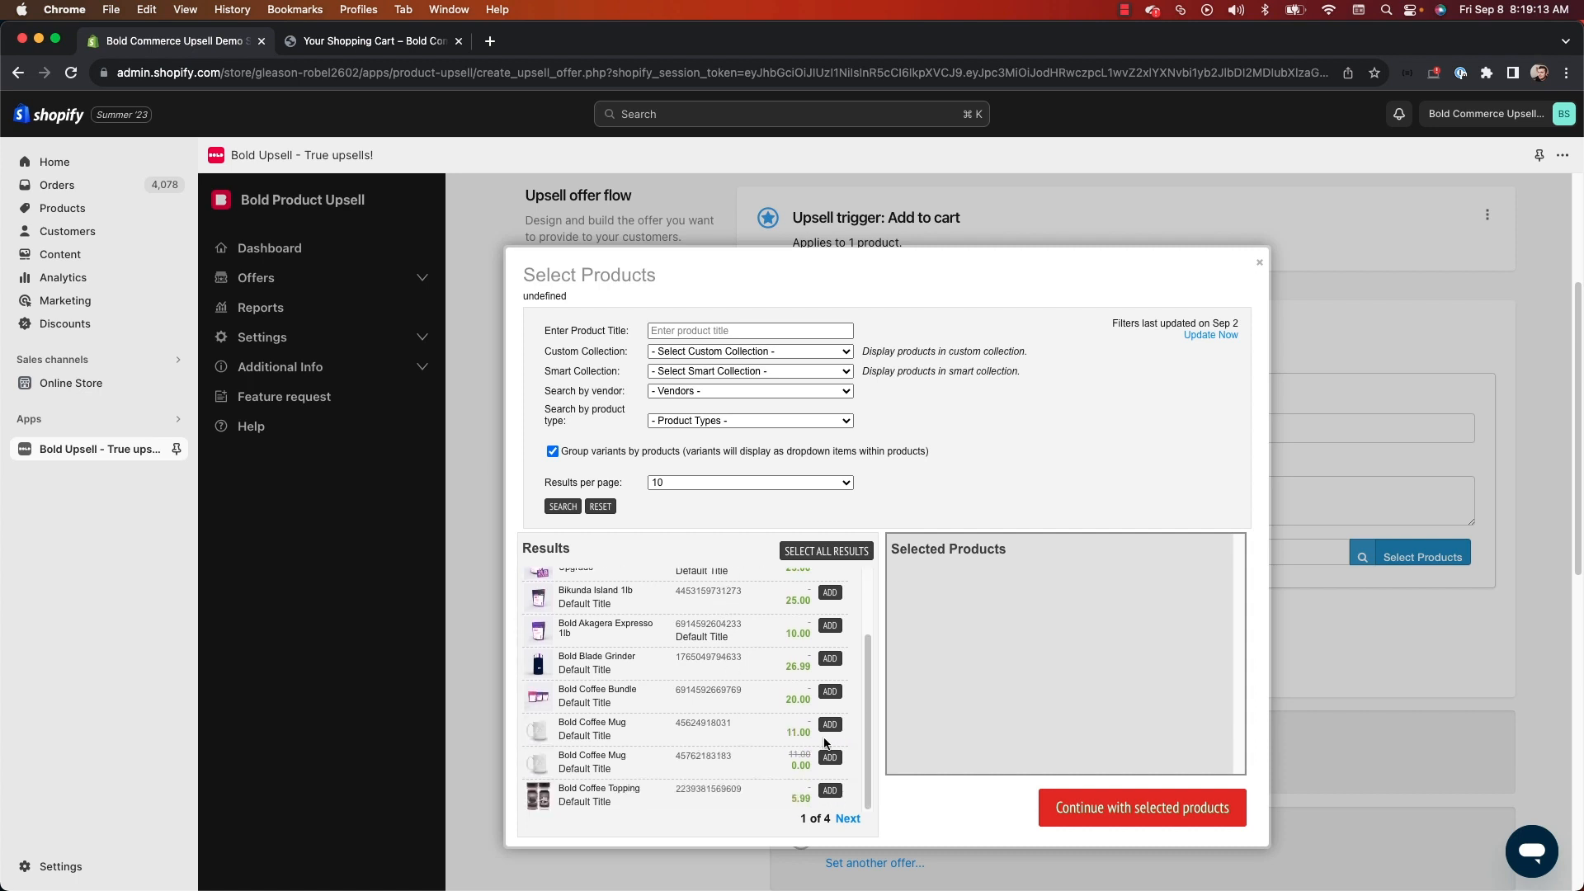
pyautogui.click(847, 818)
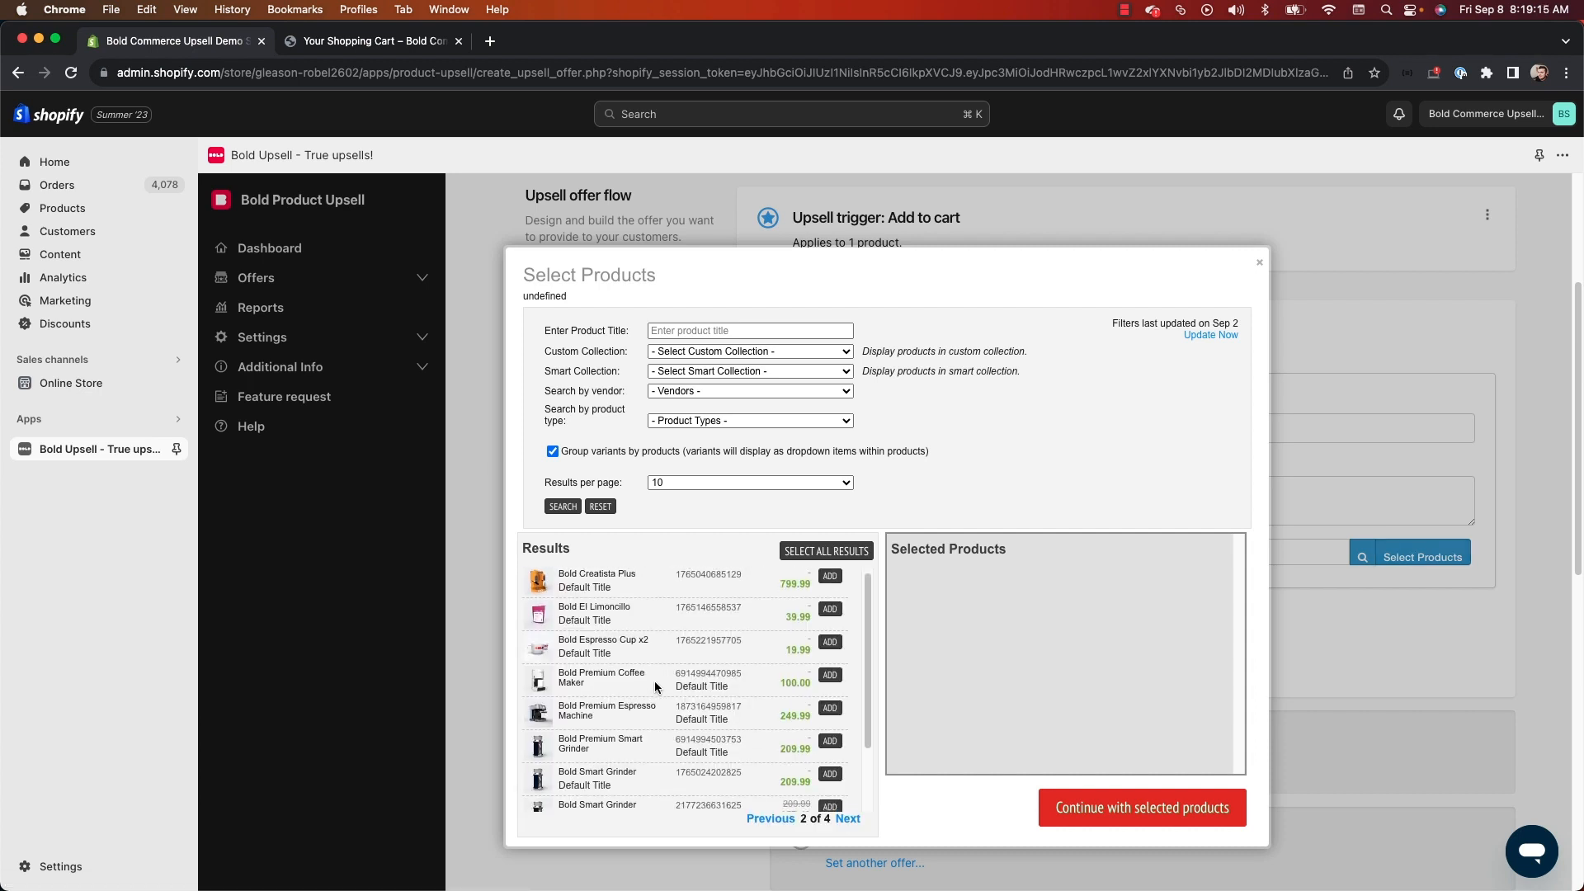
pyautogui.scroll(-2, 656, 686)
pyautogui.click(830, 658)
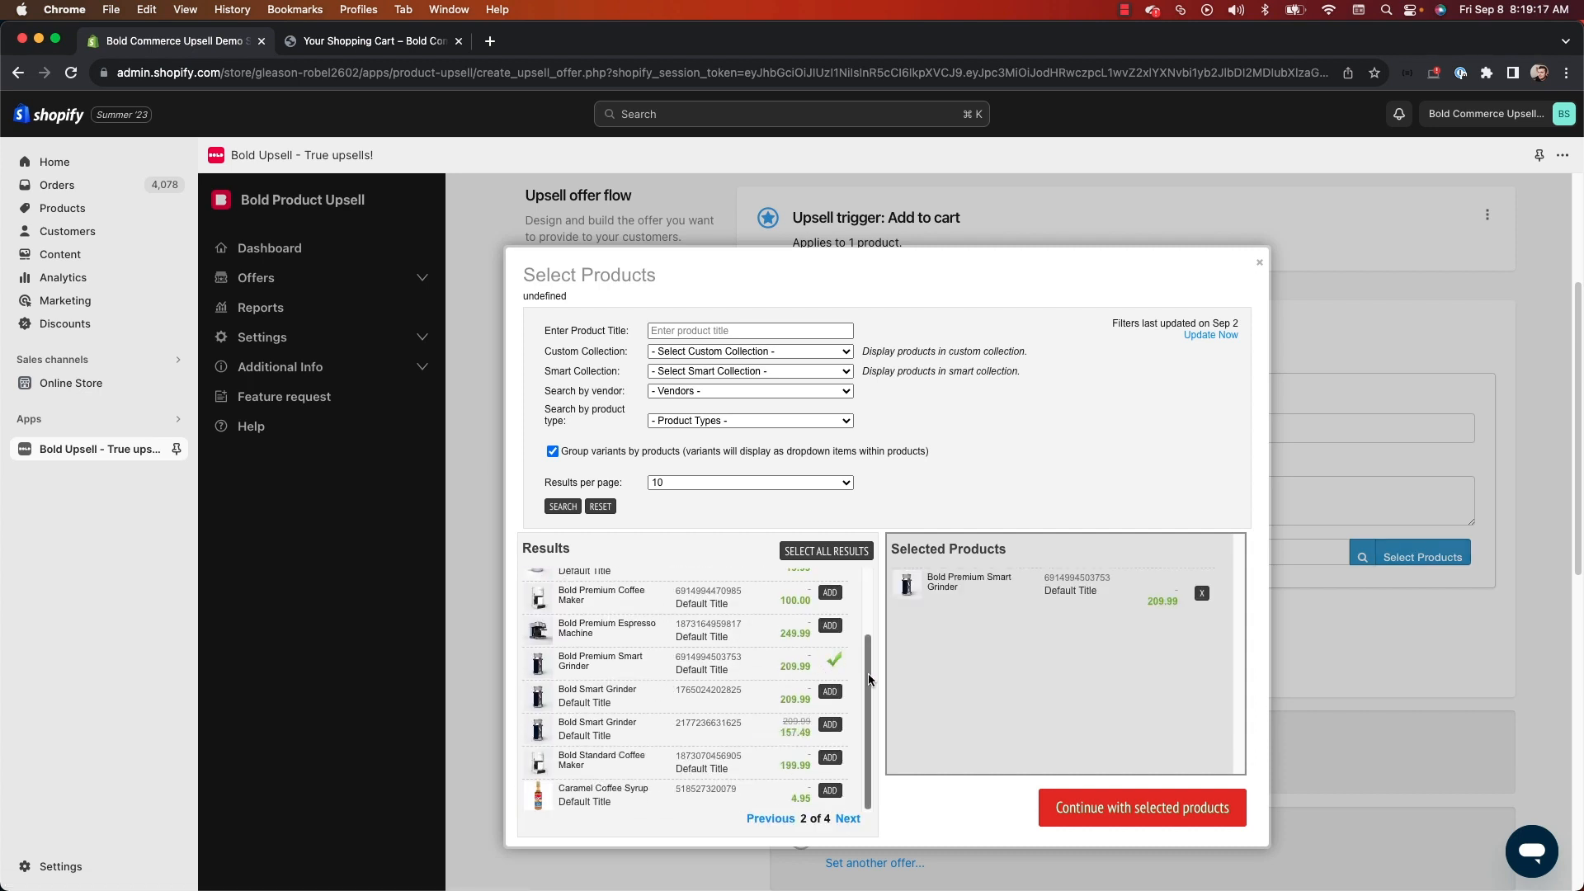
pyautogui.click(1165, 808)
# Turn on the option allowing customers to select more than one product in the offer, and turn it back off
pyautogui.scroll(-3, 792, 544)
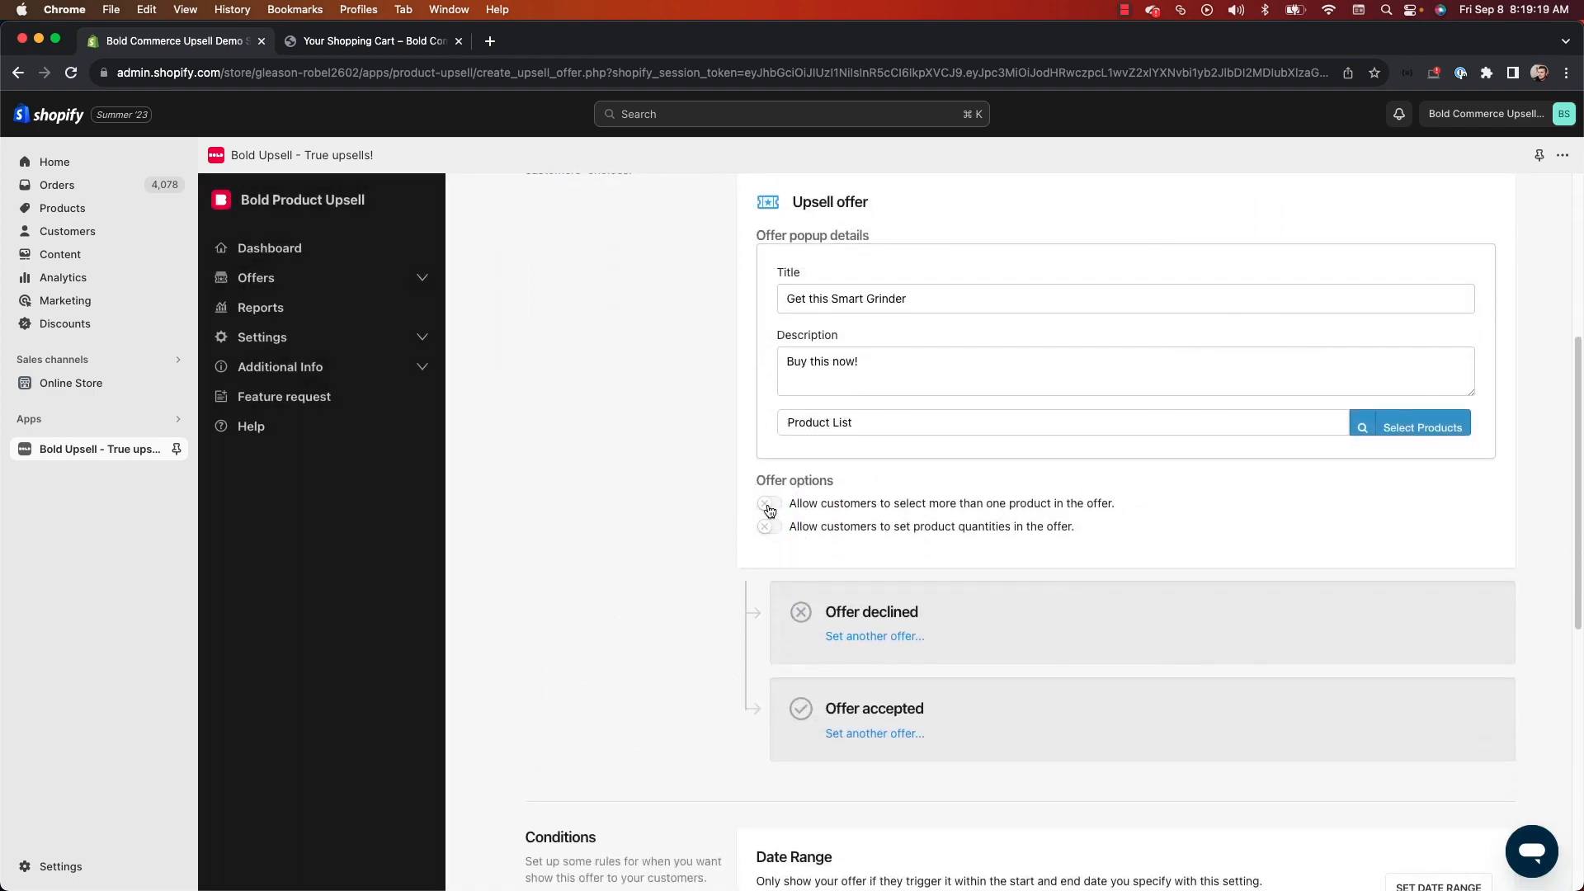
pyautogui.moveTo(773, 480); pyautogui.dragTo(910, 480)
pyautogui.click(911, 481)
pyautogui.moveTo(1153, 505); pyautogui.dragTo(783, 504)
pyautogui.click(664, 484)
pyautogui.click(999, 509)
pyautogui.click(970, 510)
# Turn on customer-set product quantities with a quantity limit, and turn both options back off
pyautogui.click(949, 530)
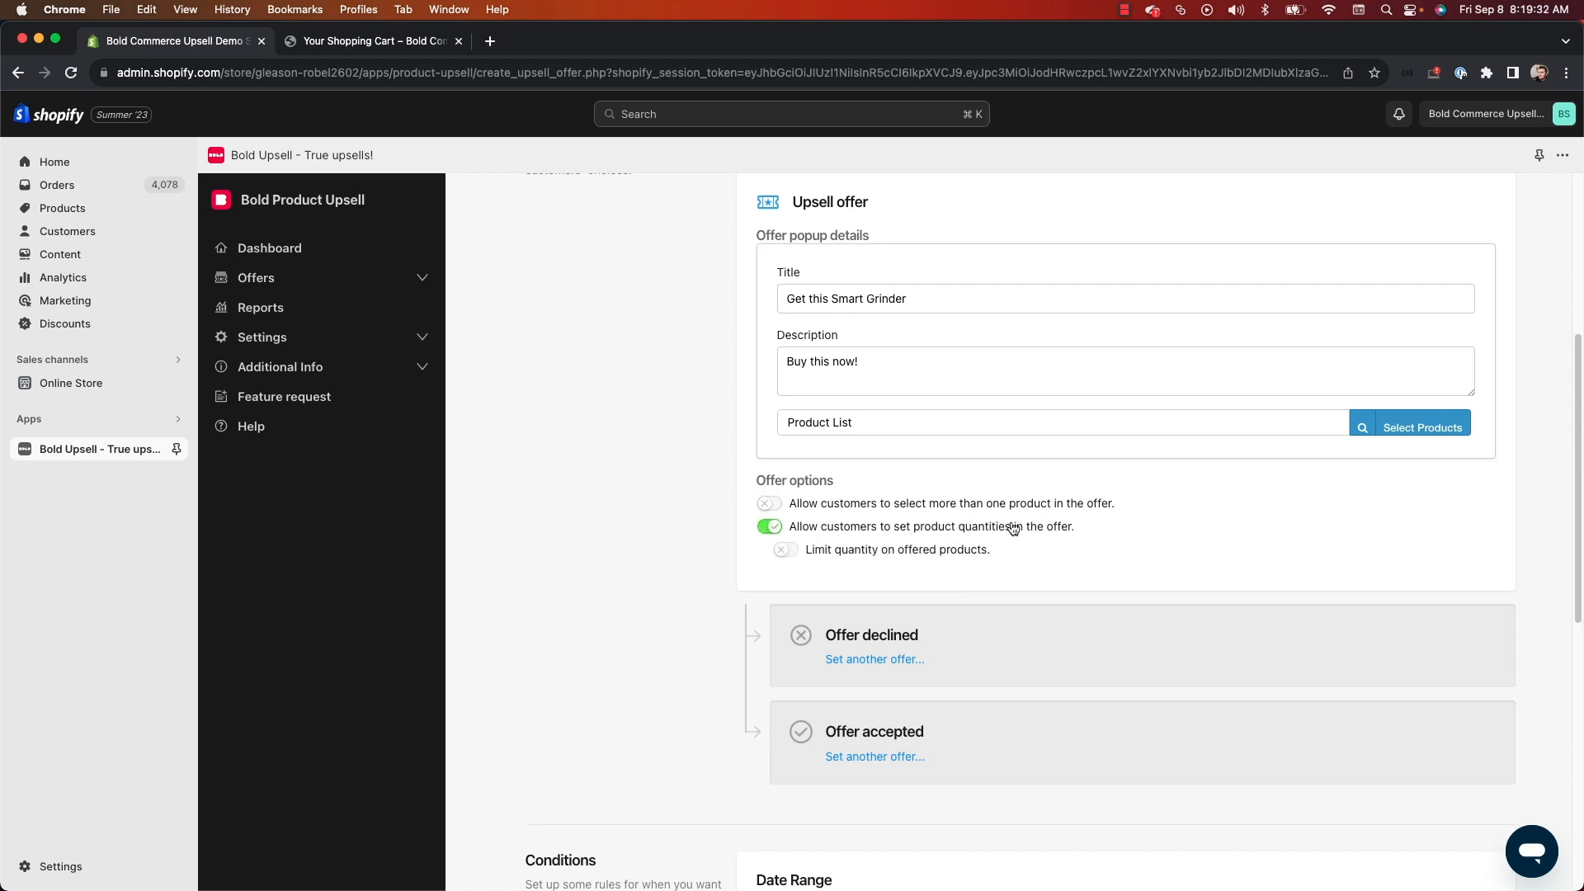
pyautogui.click(866, 551)
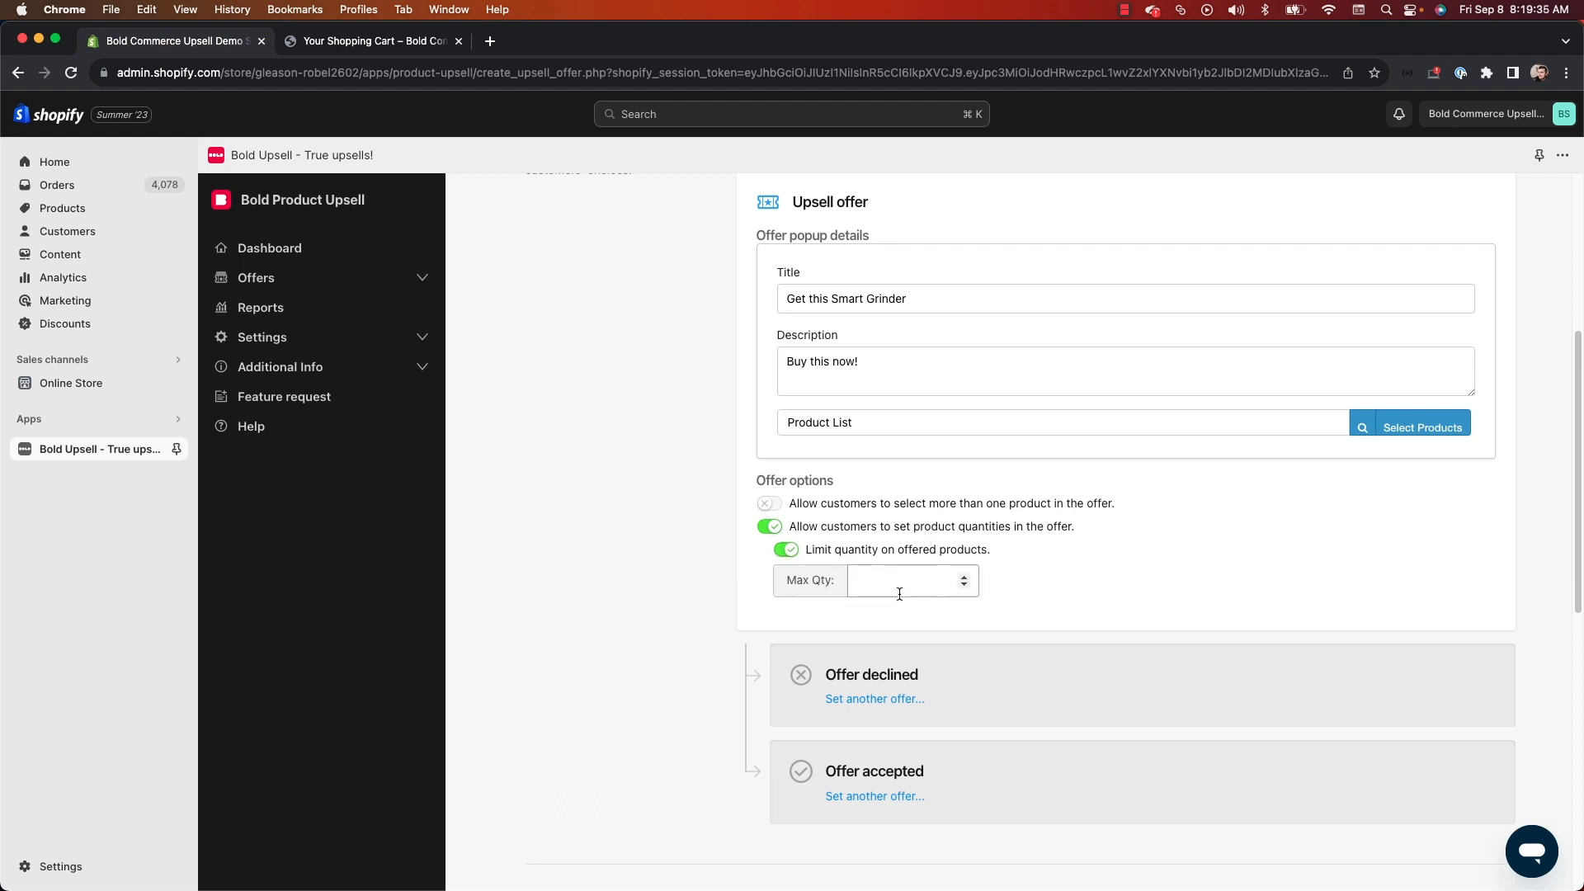
pyautogui.click(892, 581)
pyautogui.click(786, 550)
pyautogui.click(769, 526)
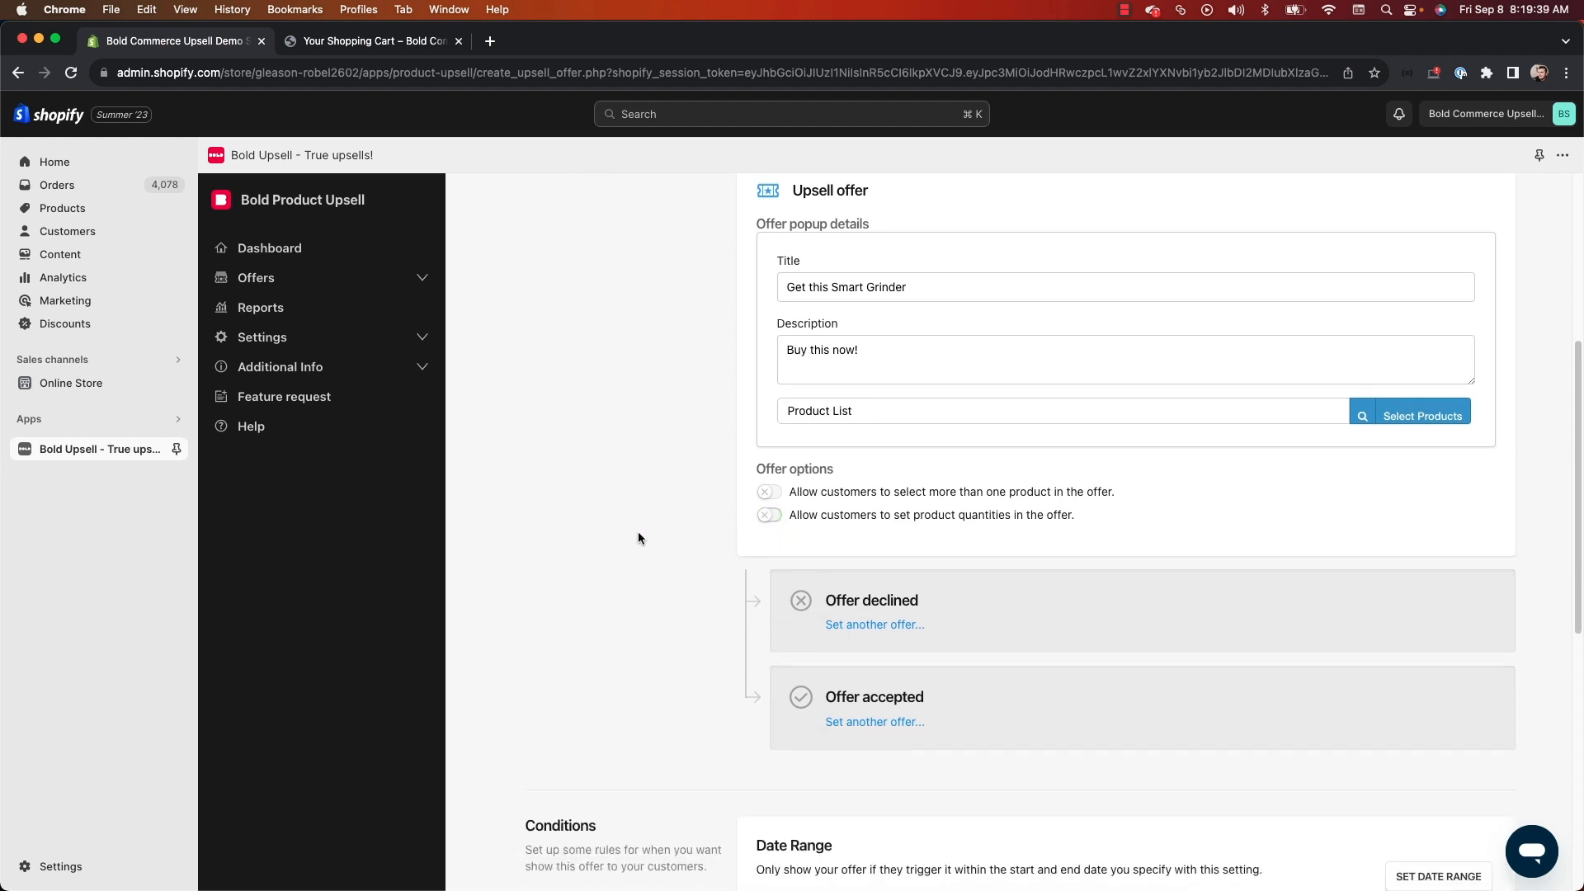
# Add a date range condition to the offer, open its start date for editing, and clear the condition
pyautogui.scroll(-3, 634, 534)
pyautogui.scroll(-2, 630, 534)
pyautogui.moveTo(528, 439); pyautogui.dragTo(632, 455)
pyautogui.click(875, 467)
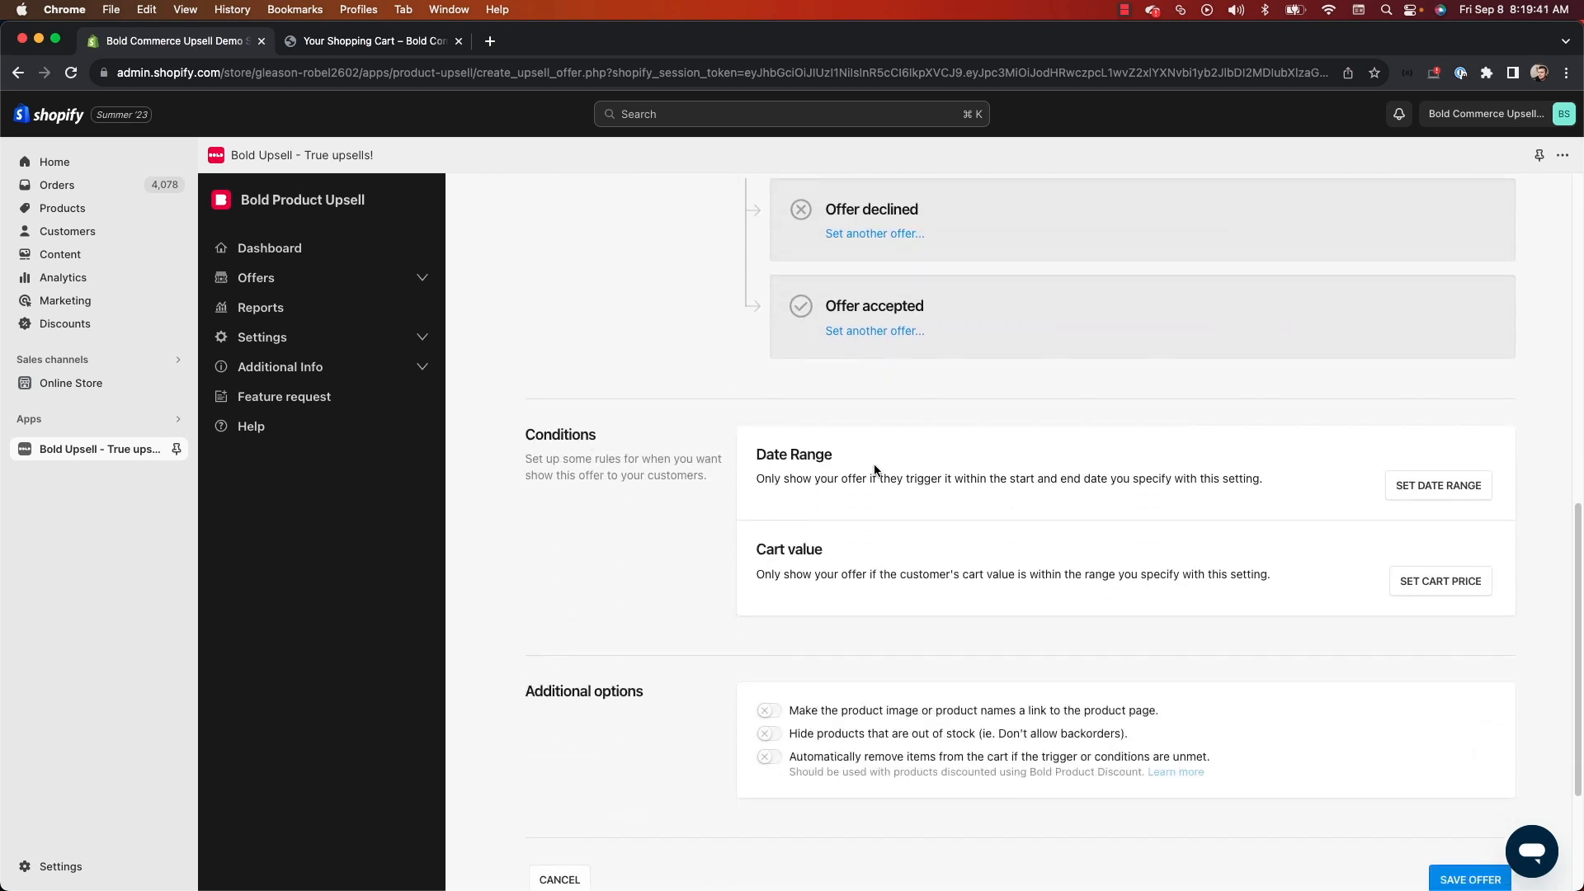
pyautogui.scroll(-1, 718, 471)
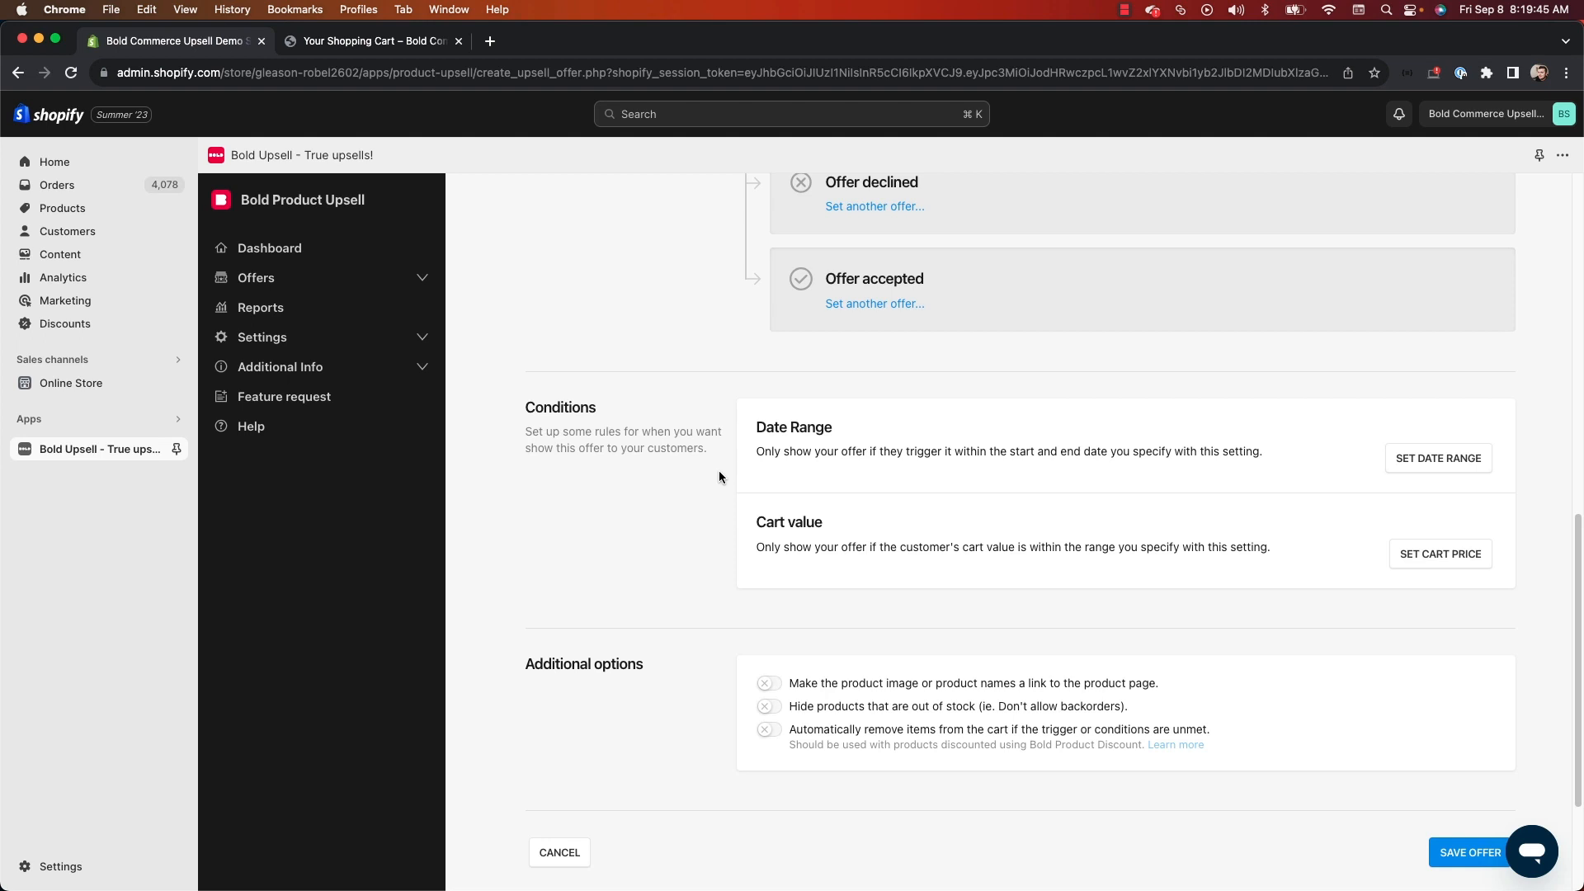
pyautogui.click(1438, 458)
pyautogui.click(973, 475)
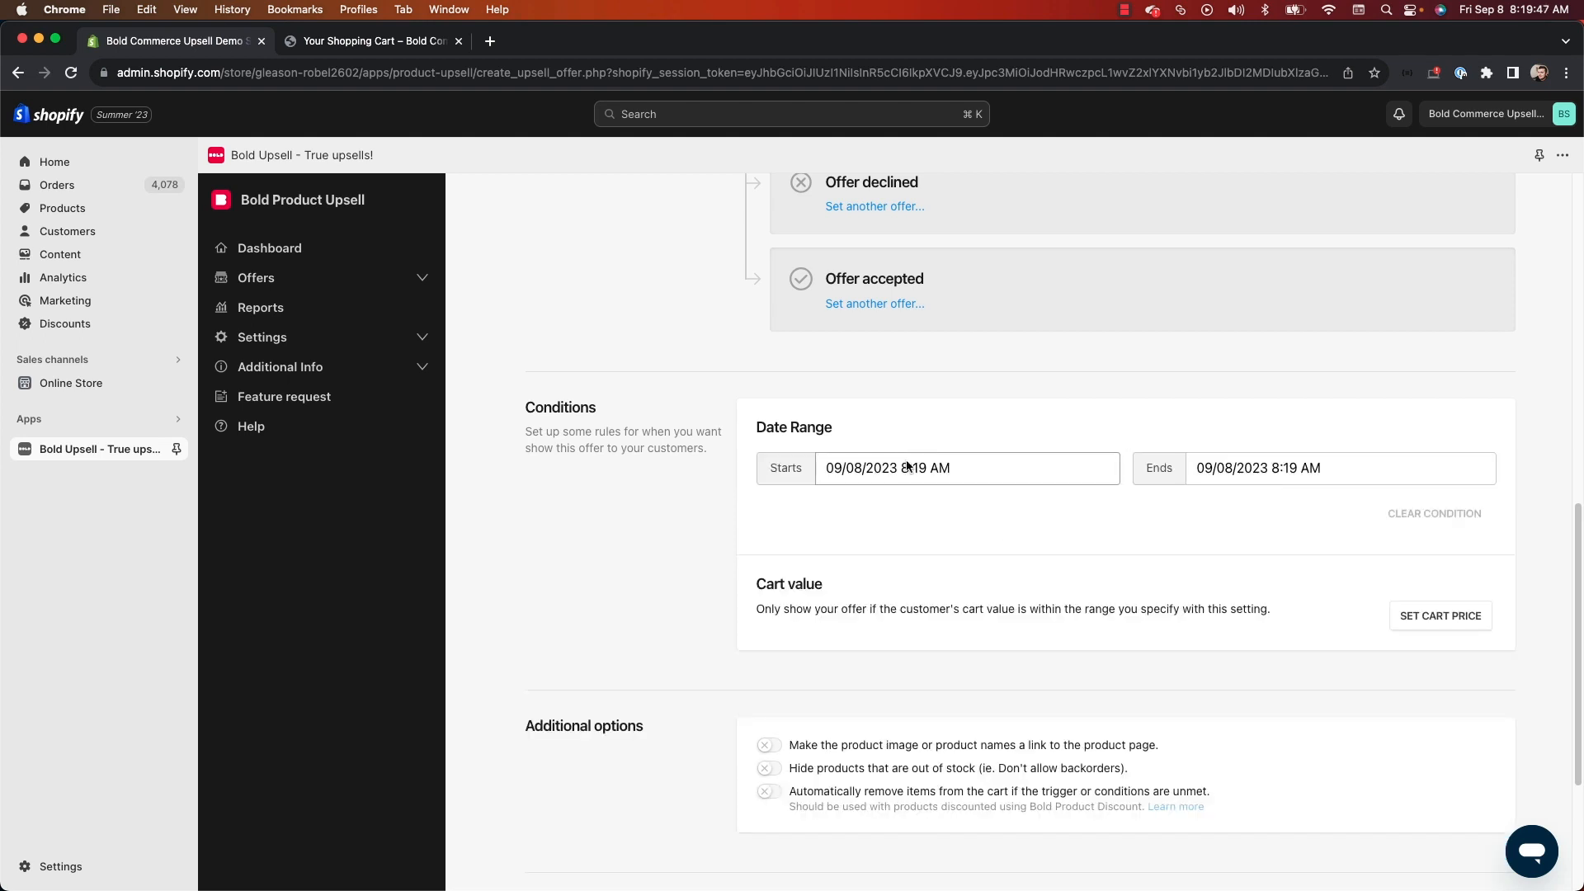
pyautogui.click(927, 636)
pyautogui.click(713, 500)
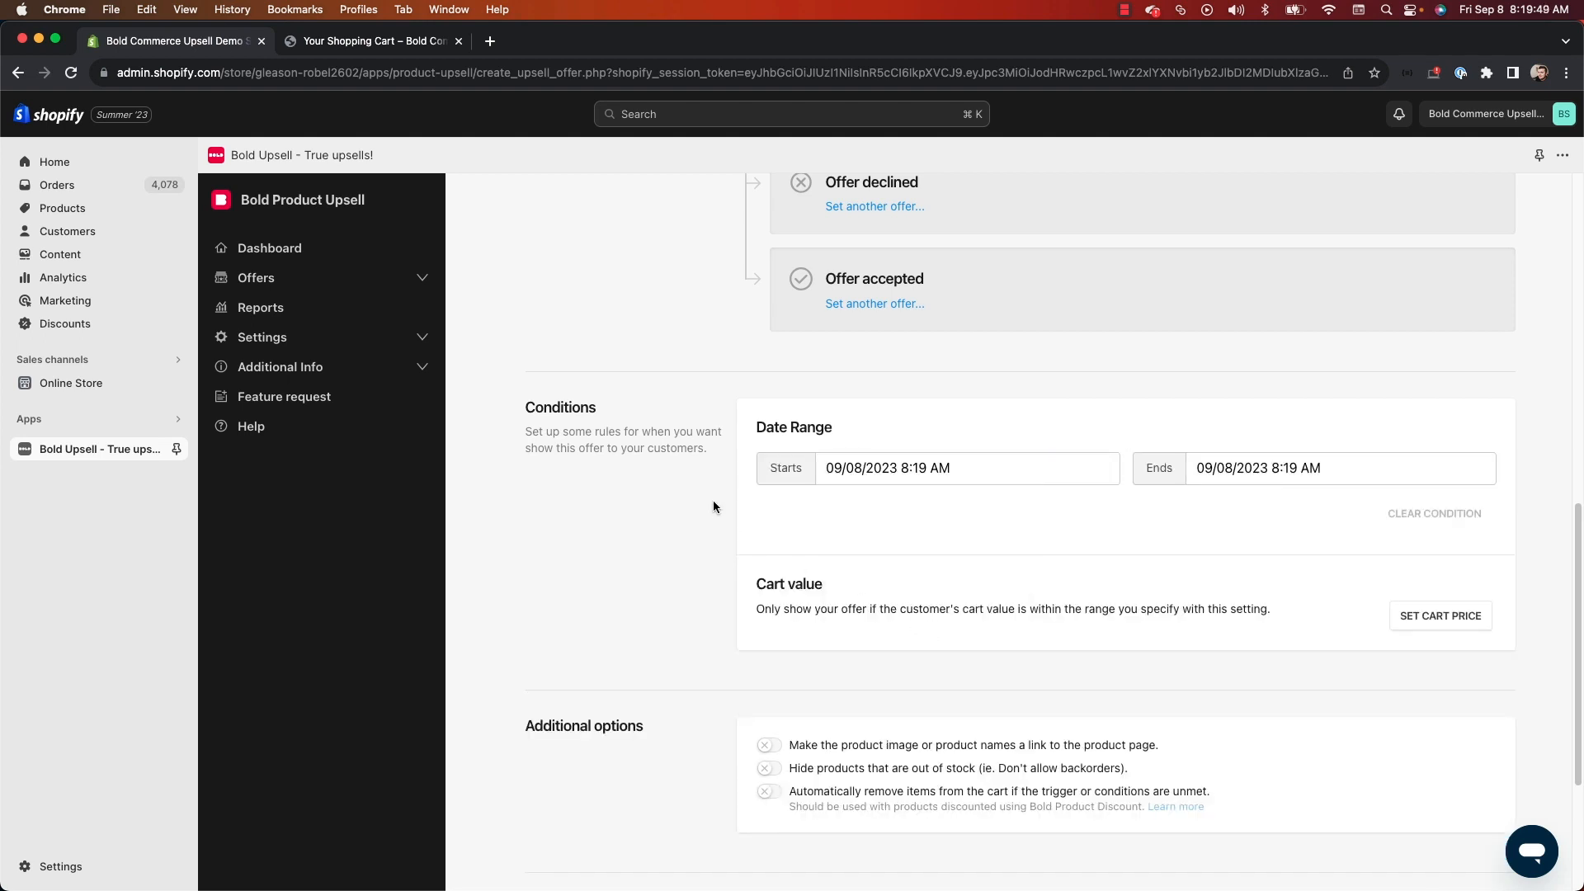
pyautogui.click(1435, 513)
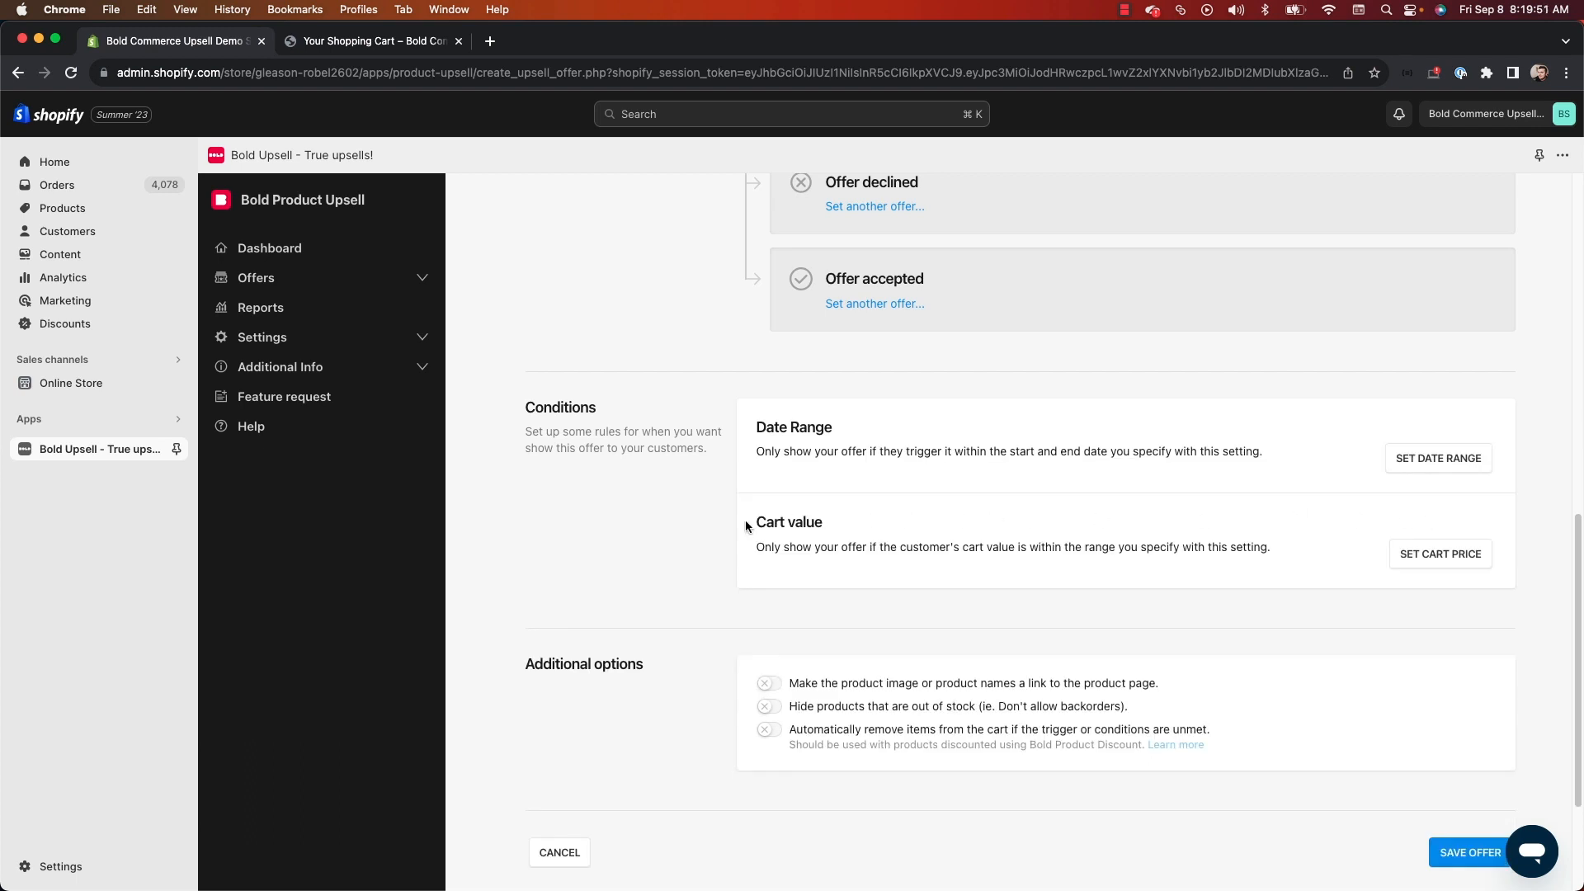
# Add a cart value condition with a minimum of 100 and a maximum of 1000000
pyautogui.click(949, 513)
pyautogui.scroll(-1, 981, 501)
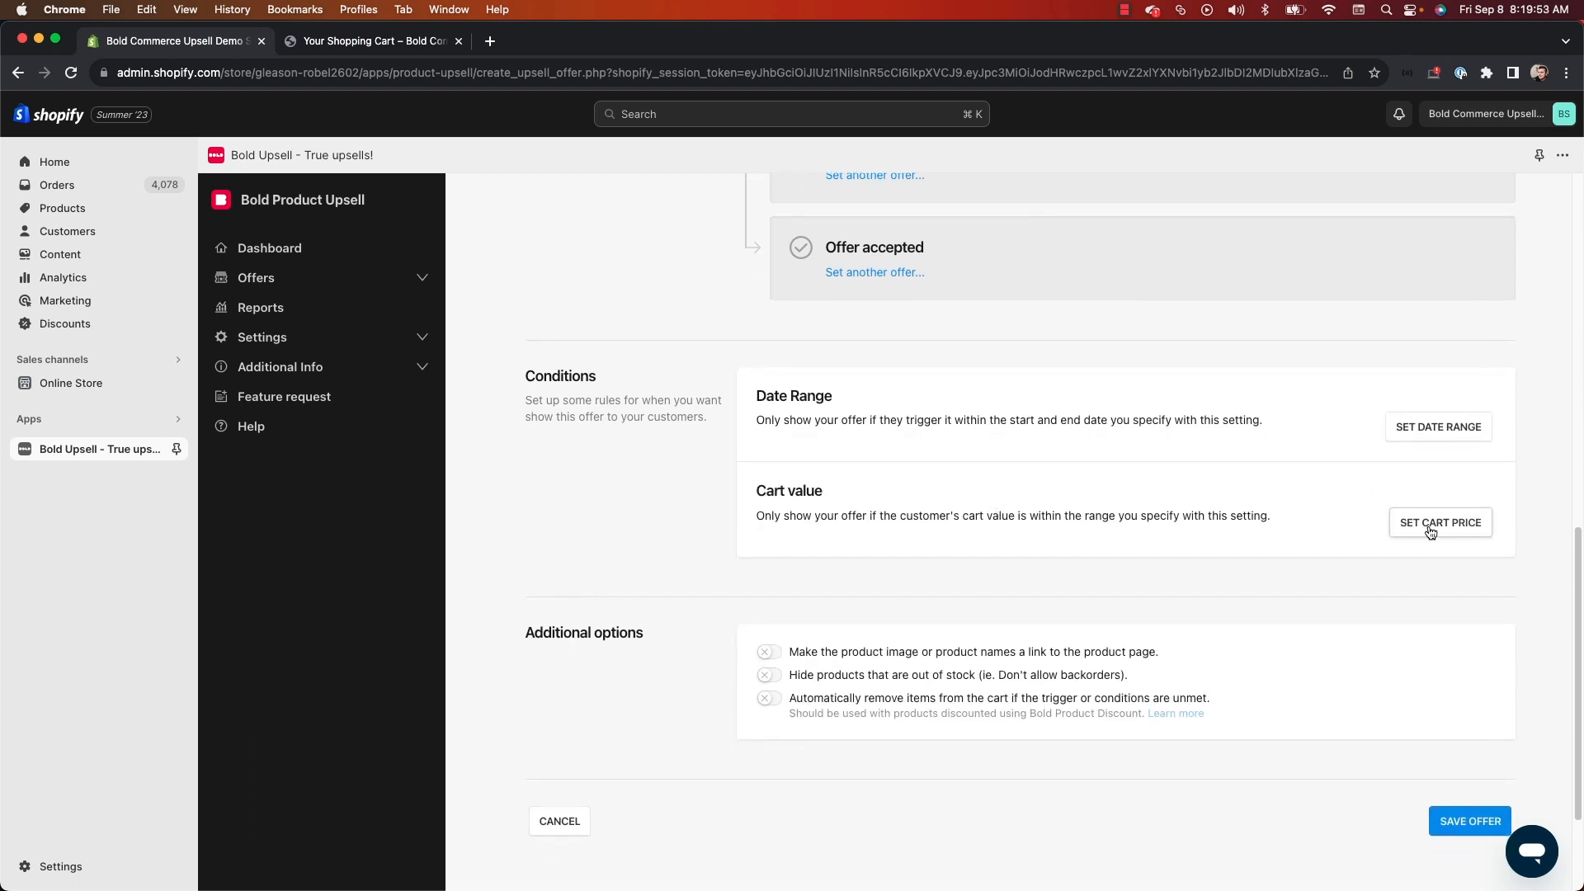
pyautogui.click(1433, 528)
pyautogui.moveTo(854, 538); pyautogui.dragTo(800, 538)
pyautogui.write('100')
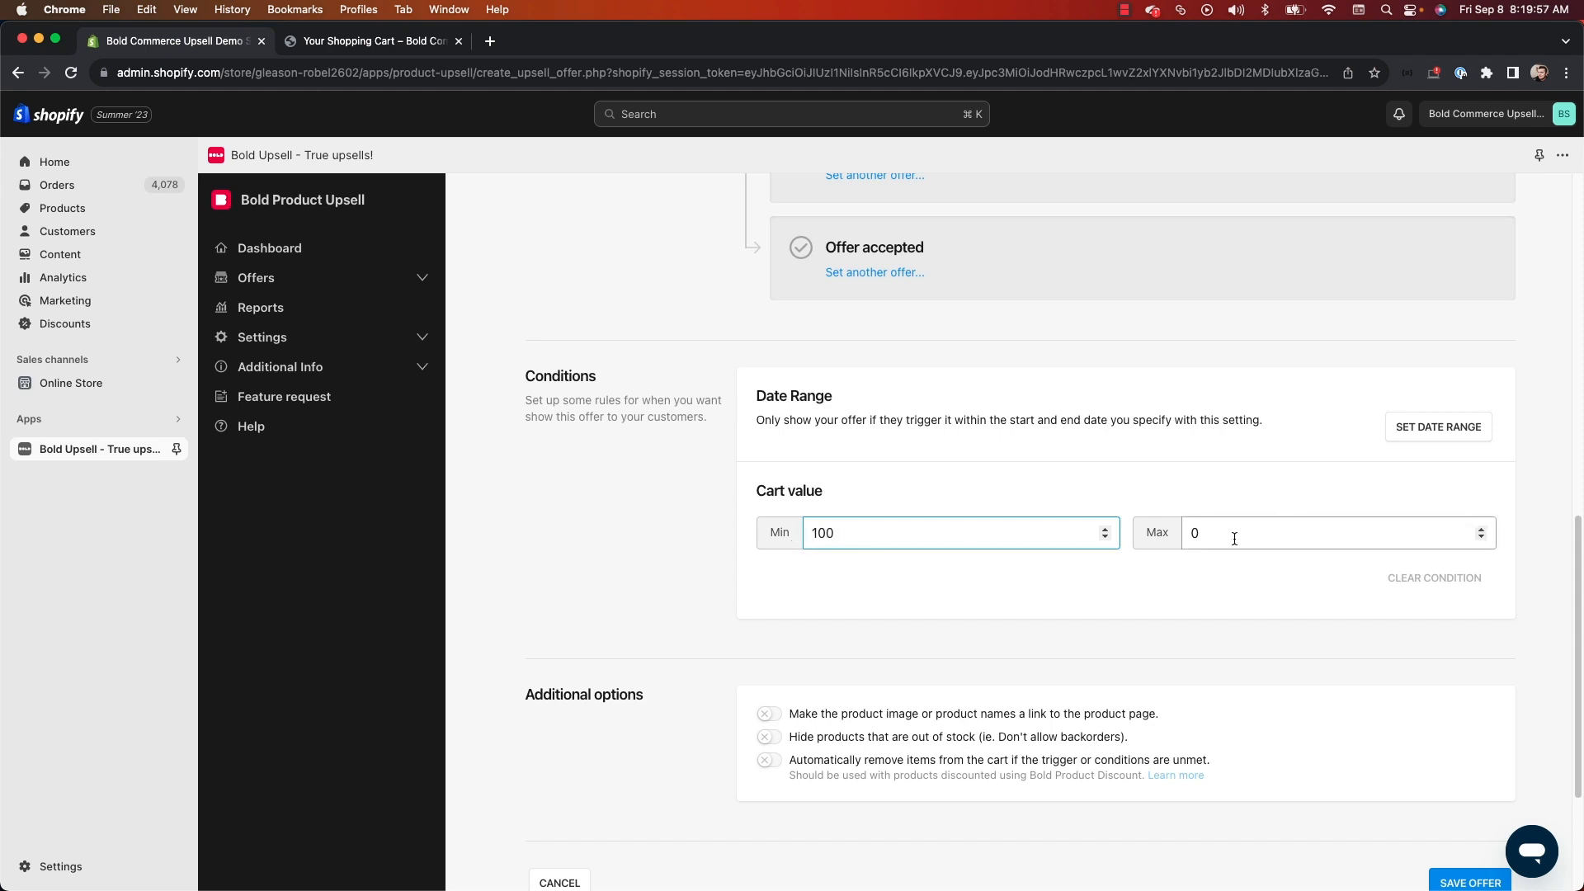
pyautogui.moveTo(1231, 534); pyautogui.dragTo(1175, 537)
pyautogui.write('1000000')
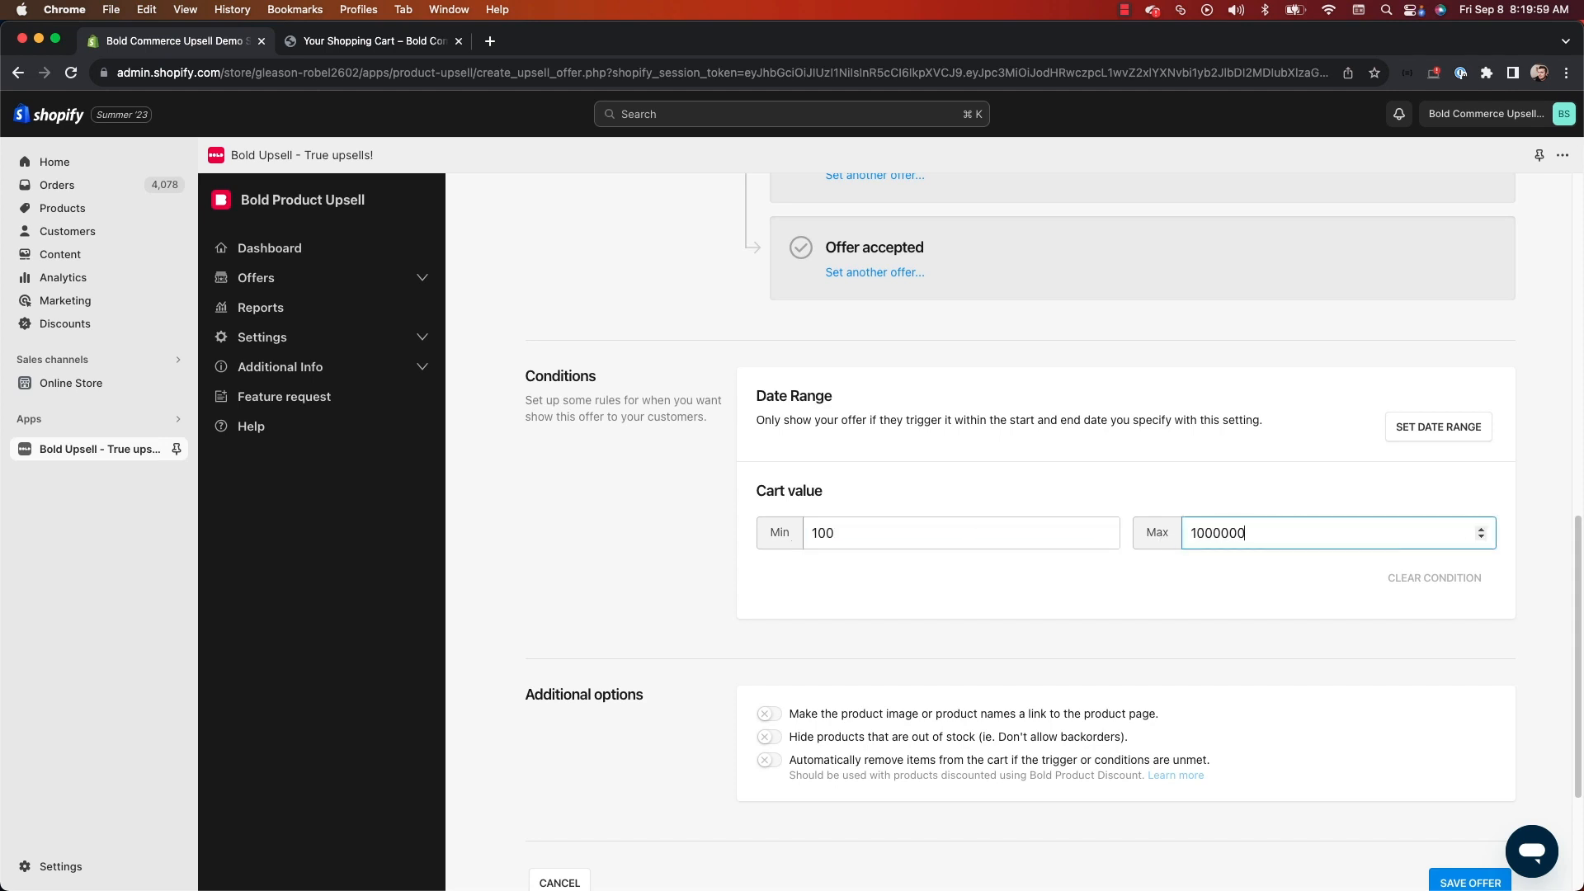
# Change the minimum cart value to 0 and clear the cart value condition
pyautogui.doubleClick(873, 533)
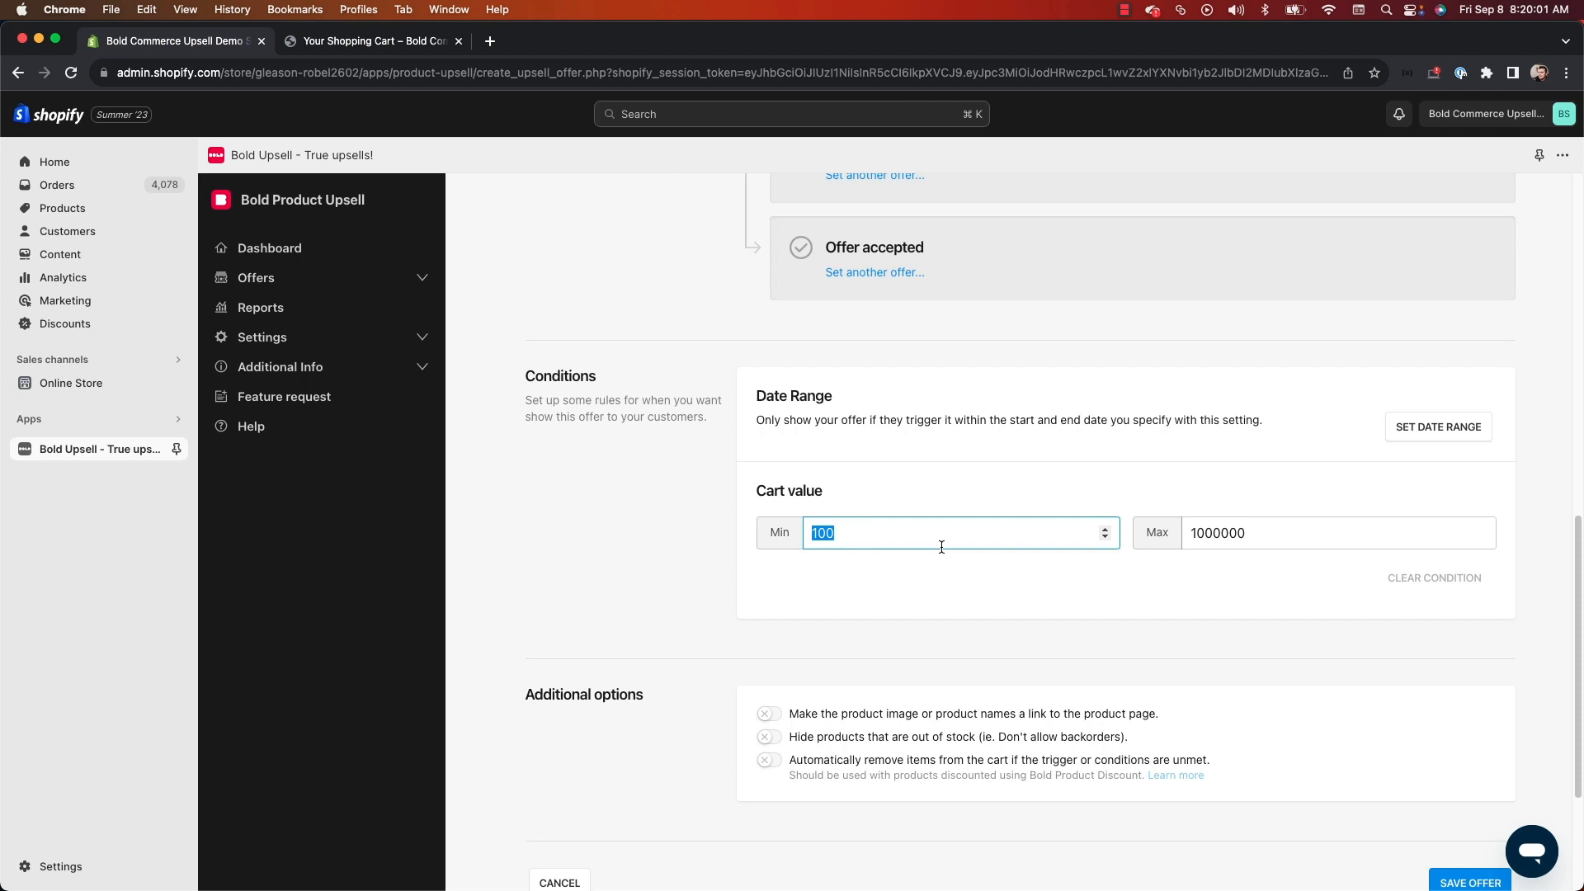
pyautogui.write('0')
pyautogui.click(1229, 534)
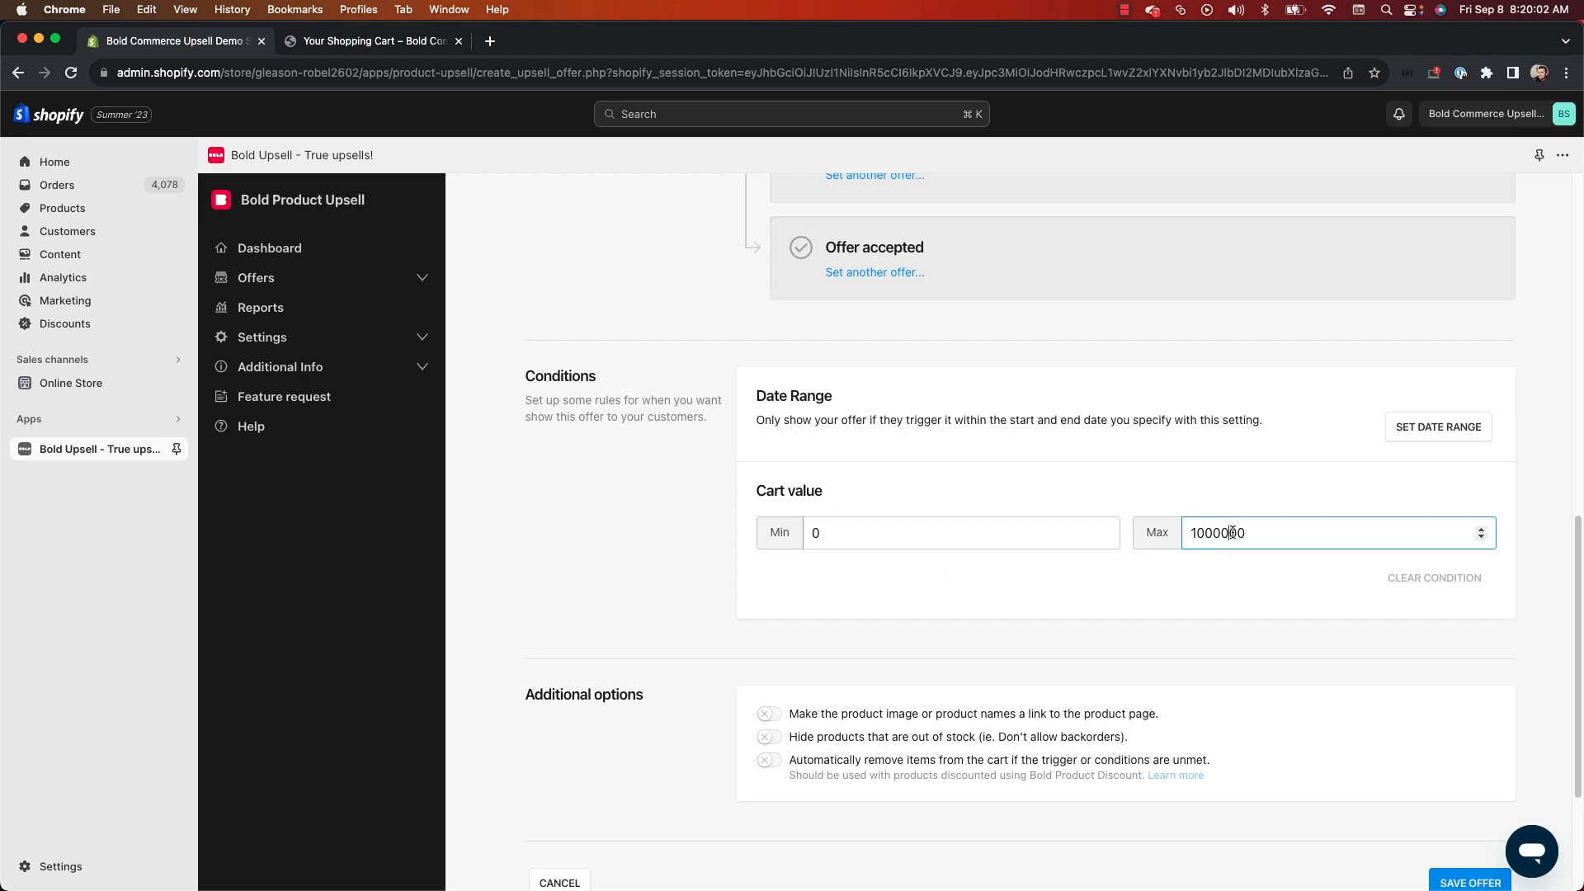
pyautogui.click(1412, 577)
# Turn on the additional option that links product images or names to the product page, and turn it back off
pyautogui.scroll(-3, 690, 513)
pyautogui.moveTo(526, 504); pyautogui.dragTo(561, 504)
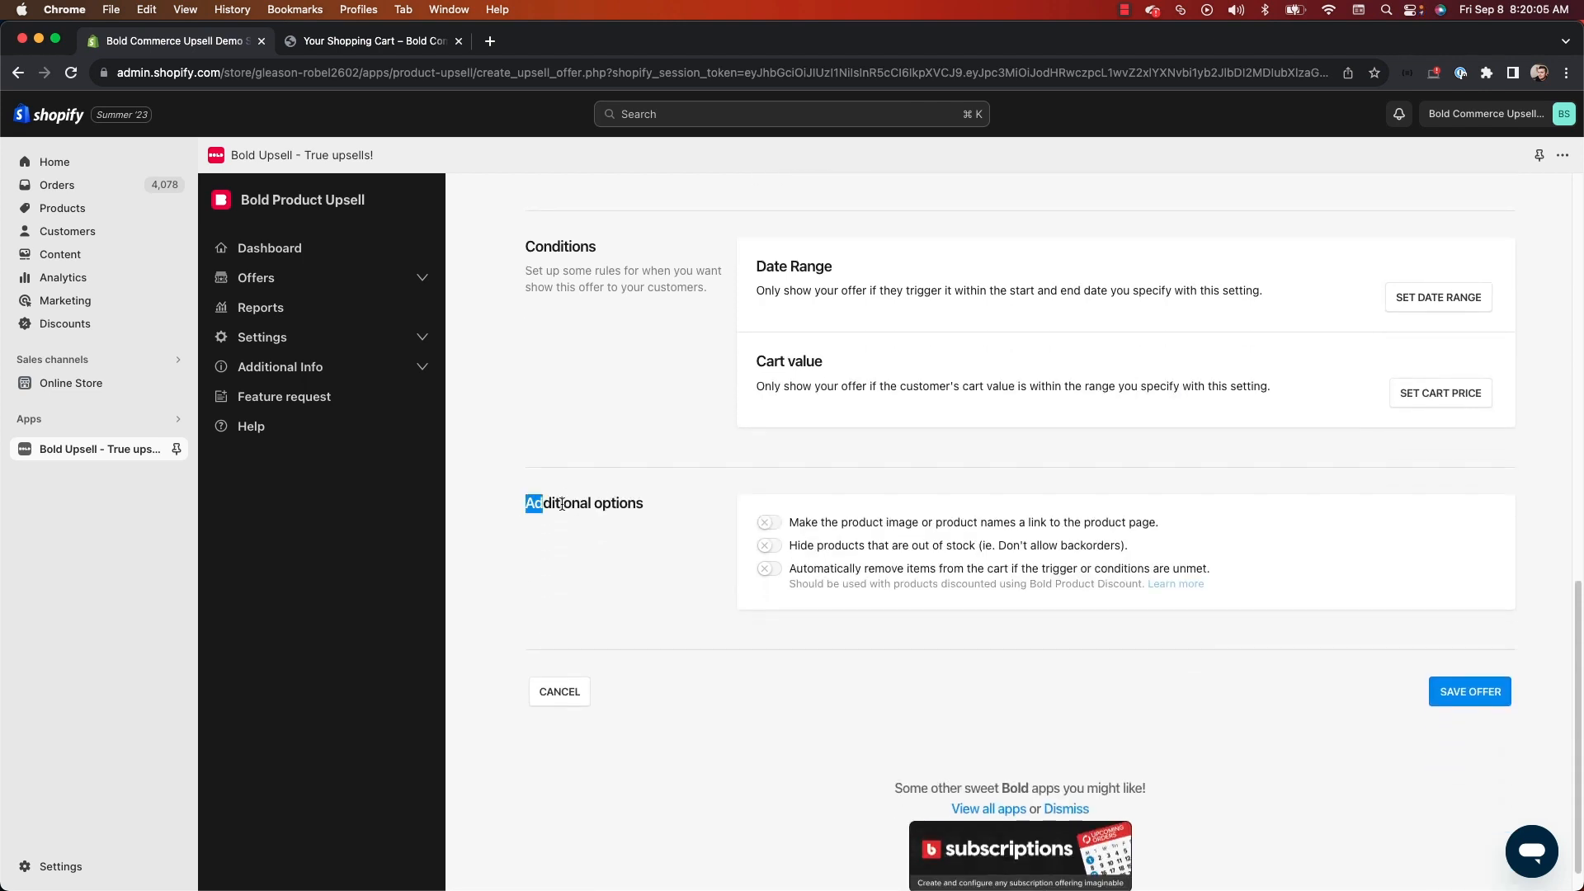
pyautogui.click(685, 513)
pyautogui.moveTo(790, 525); pyautogui.dragTo(1173, 528)
pyautogui.click(1059, 465)
pyautogui.click(775, 525)
pyautogui.click(775, 525)
# Turn on hiding of out-of-stock products and turn it back off
pyautogui.moveTo(789, 548); pyautogui.dragTo(1138, 552)
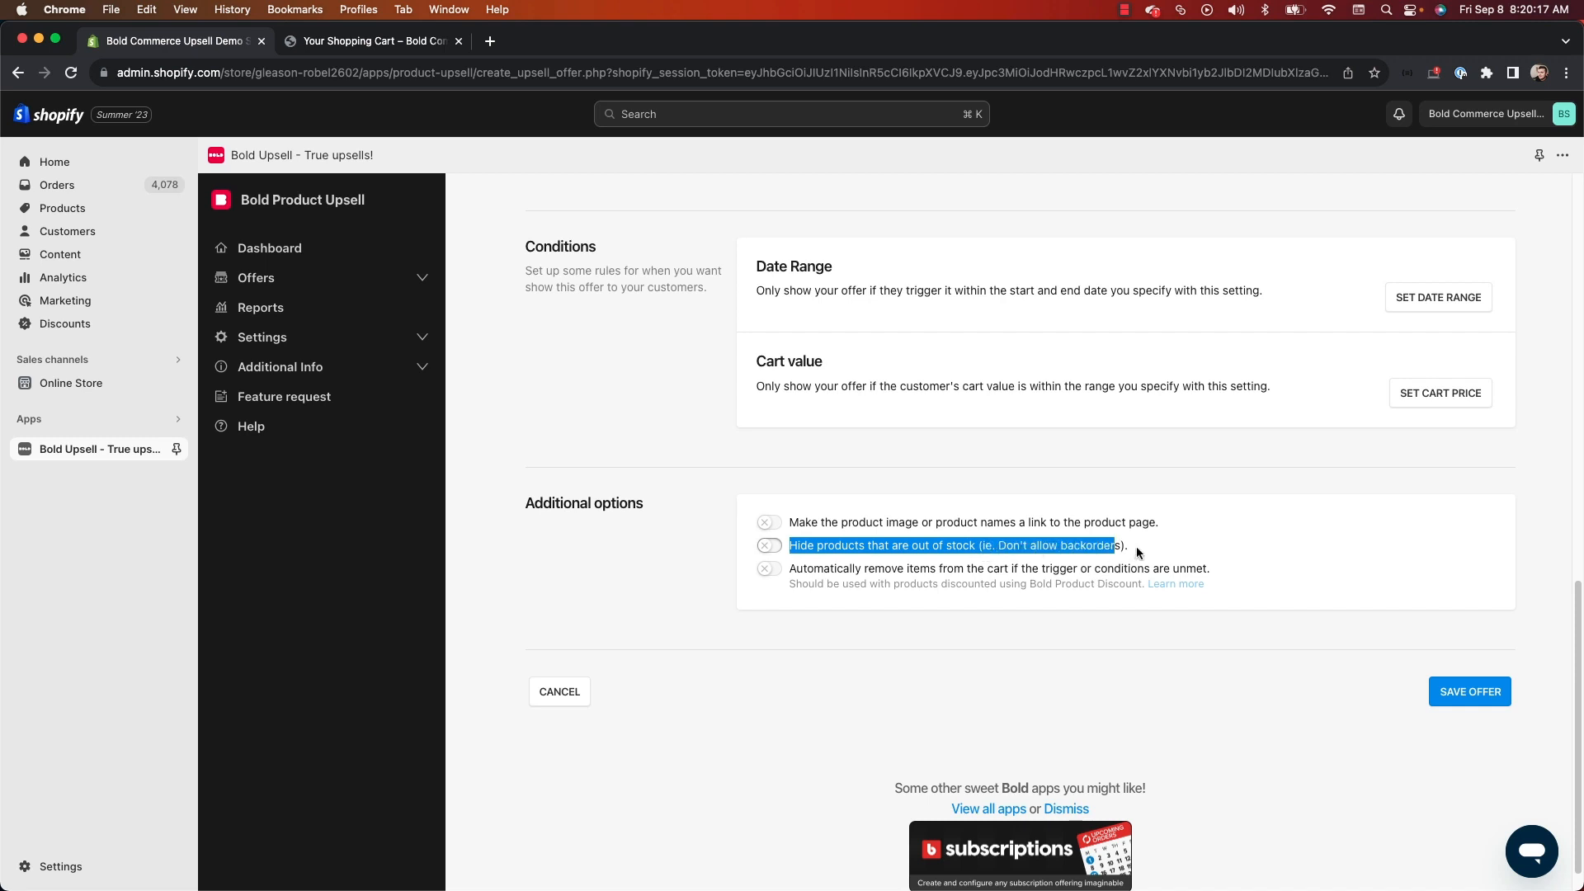
pyautogui.click(814, 545)
pyautogui.click(773, 546)
pyautogui.click(772, 546)
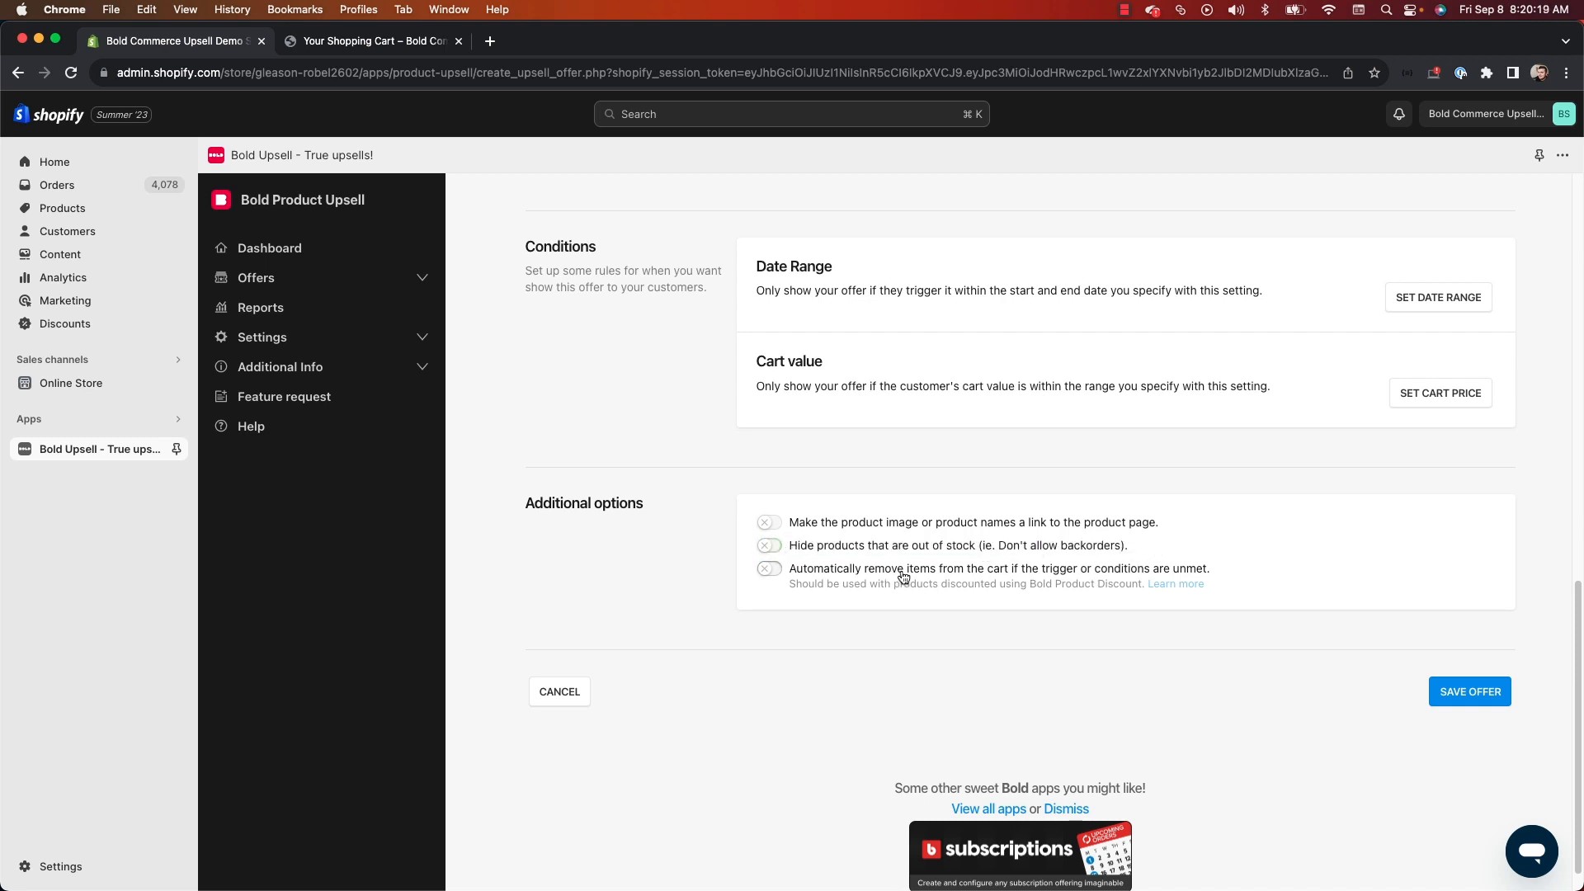
# Turn on automatic removal of cart items when the trigger or conditions are unmet, and turn it back off
pyautogui.moveTo(1119, 584); pyautogui.dragTo(1022, 584)
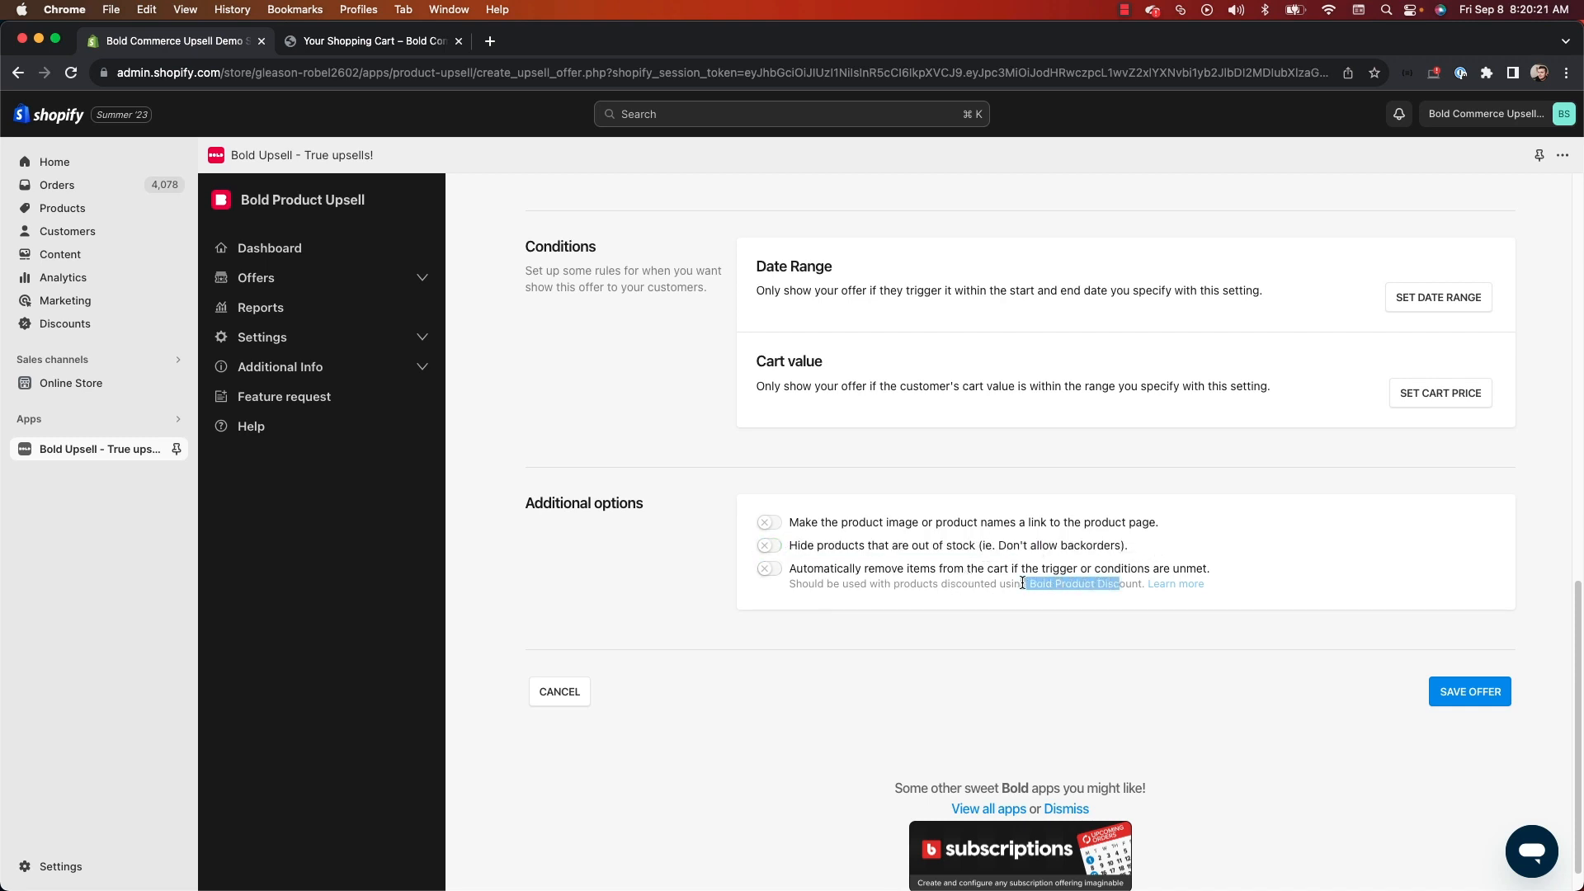
pyautogui.click(1022, 584)
pyautogui.click(772, 568)
pyautogui.moveTo(831, 569); pyautogui.dragTo(994, 569)
pyautogui.moveTo(1059, 569); pyautogui.dragTo(1232, 571)
pyautogui.click(1232, 571)
pyautogui.click(772, 569)
# Save the cross-sell offer
pyautogui.scroll(-1, 1328, 625)
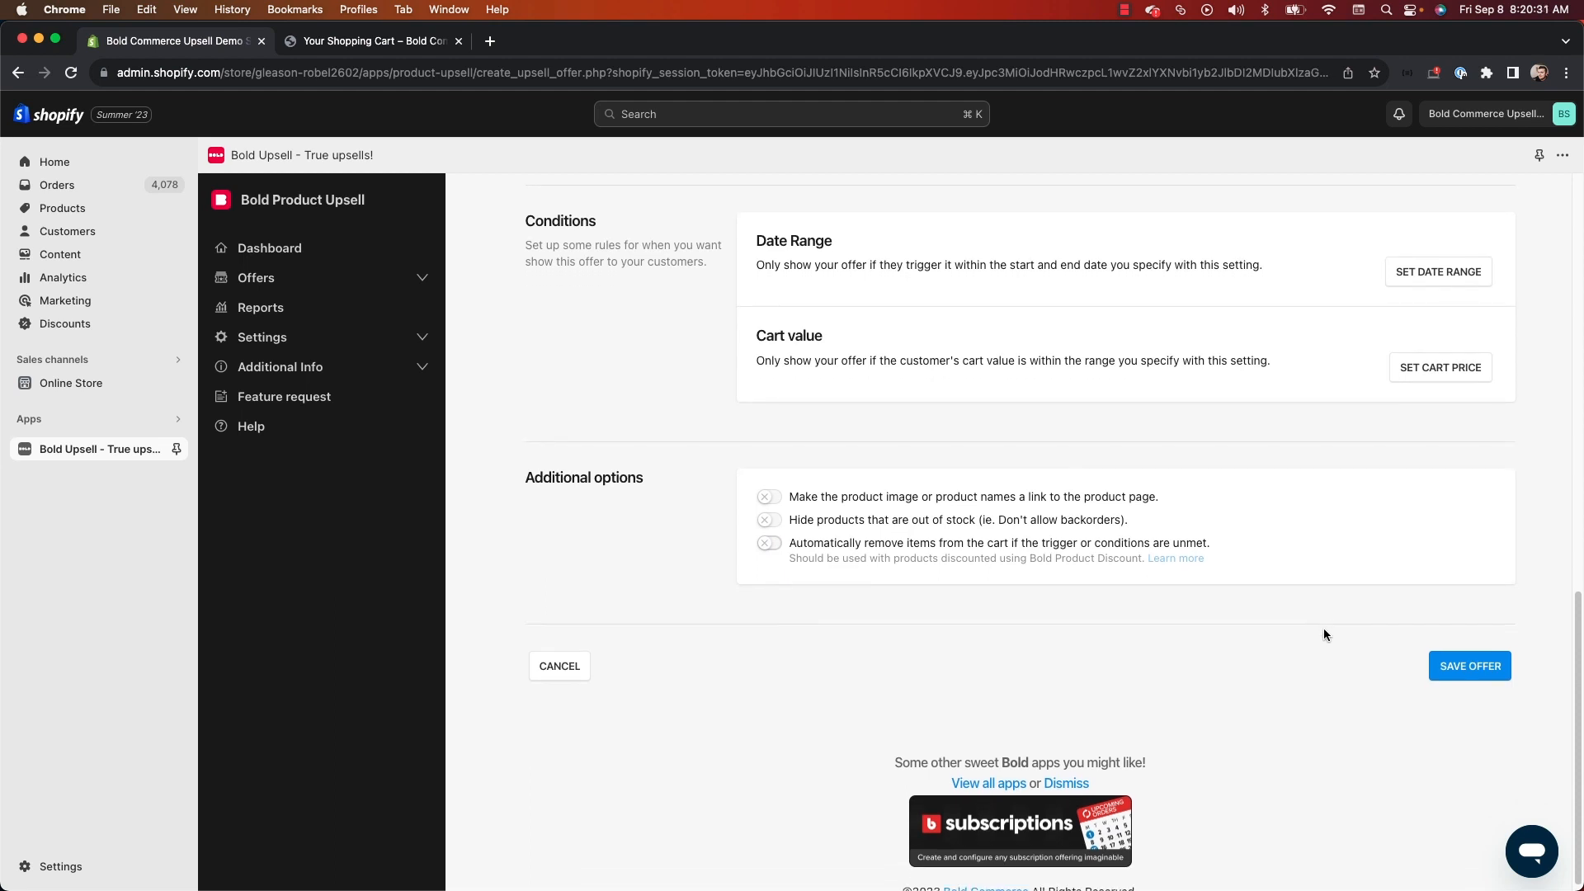
pyautogui.click(1467, 668)
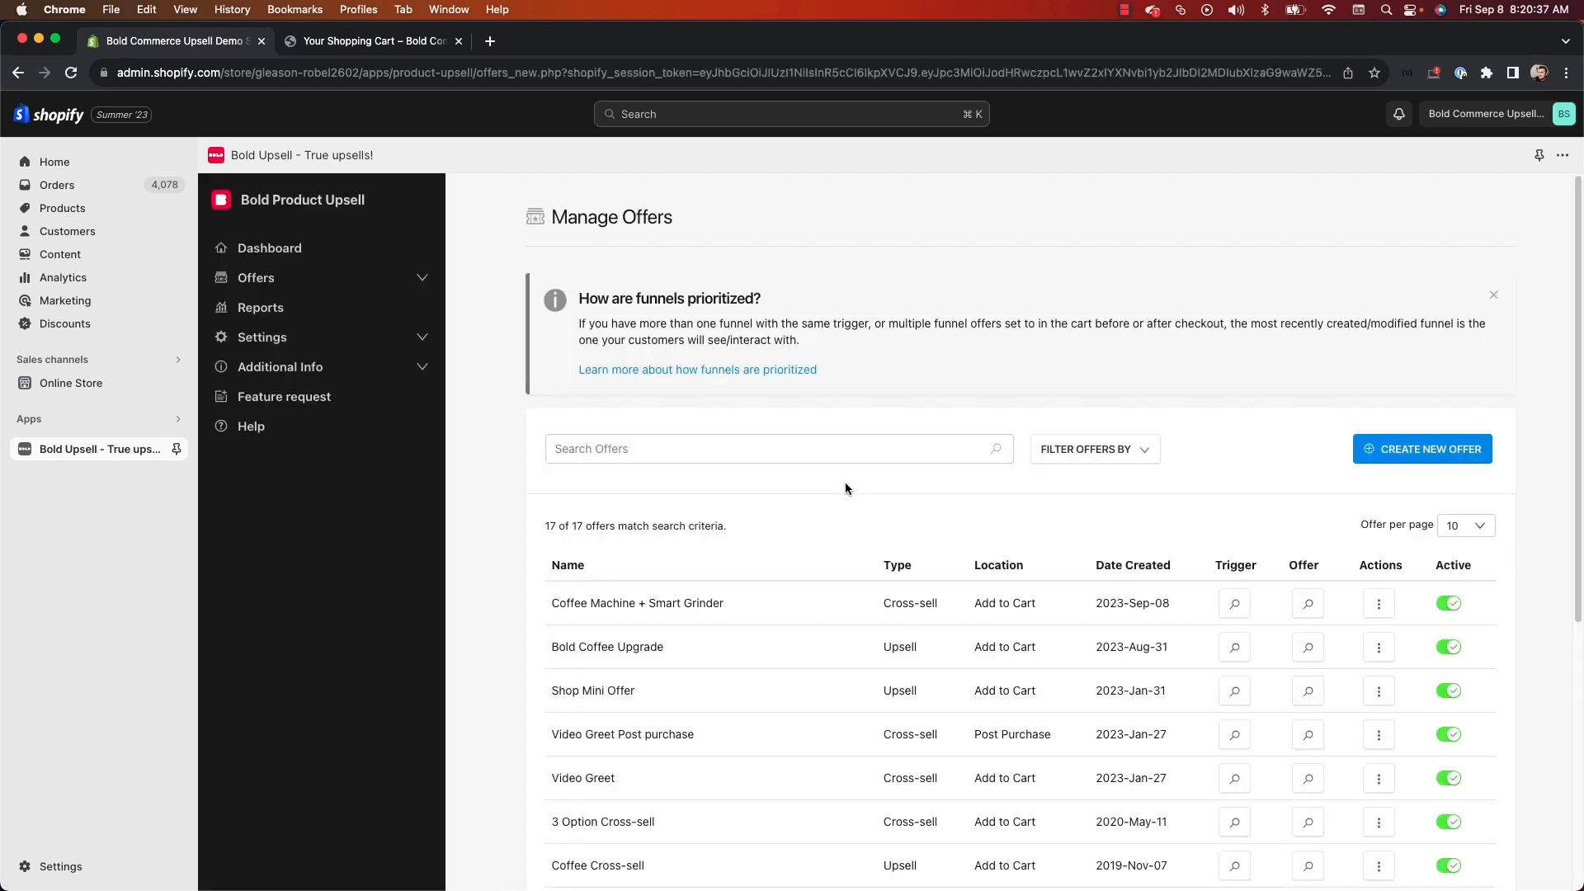
pyautogui.scroll(-1, 762, 521)
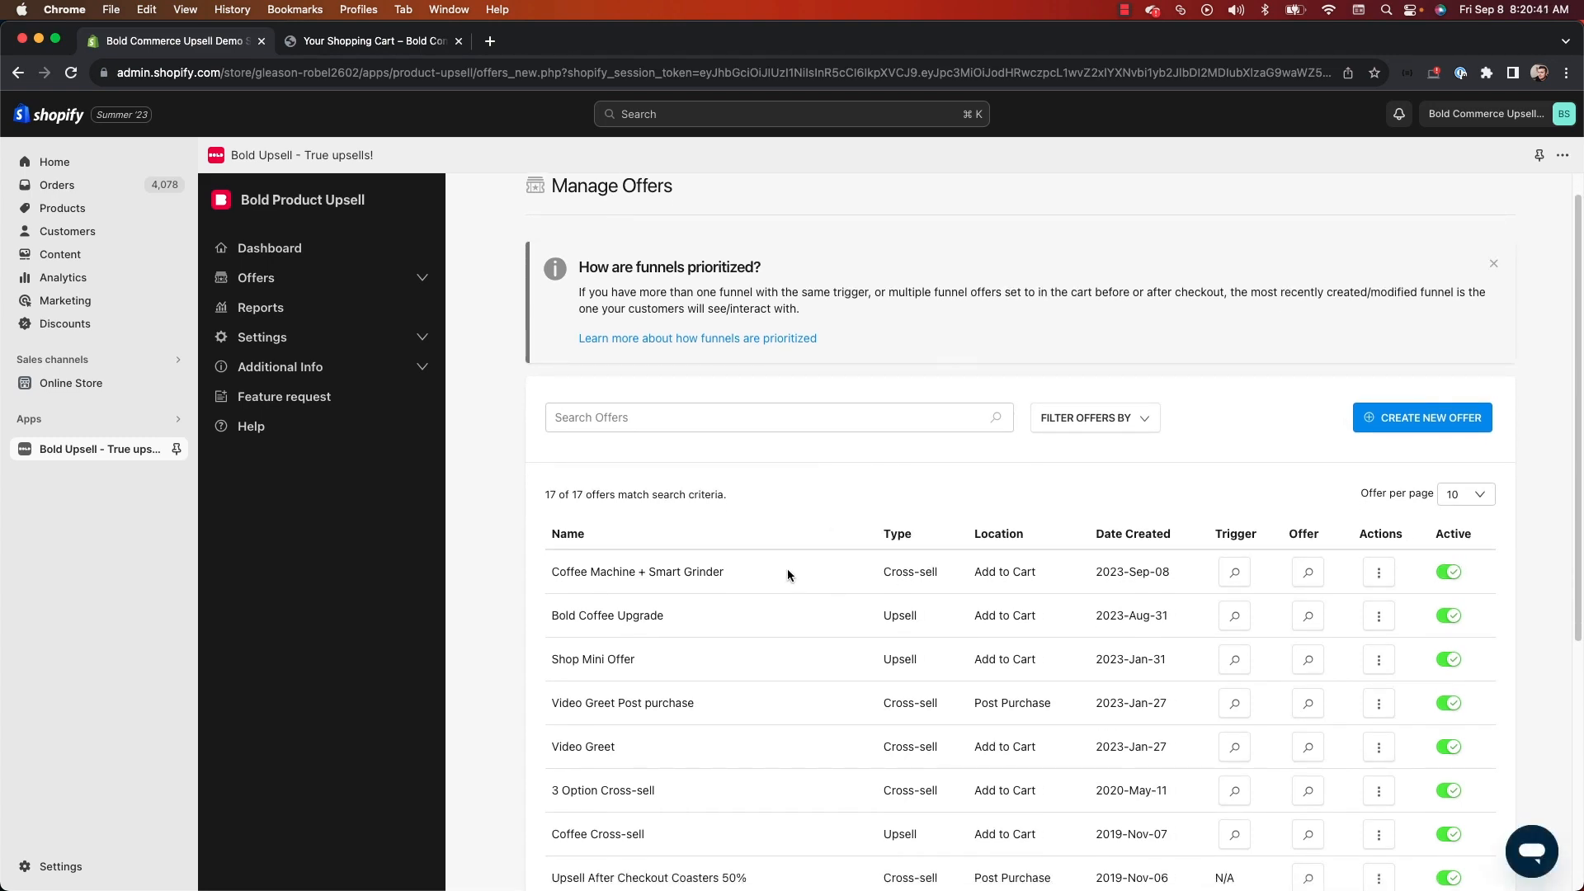
# View the triggers of the Coffee Machine + Smart Grinder offer and open the Bold Premium Coffee Maker's store page from there
pyautogui.click(1235, 572)
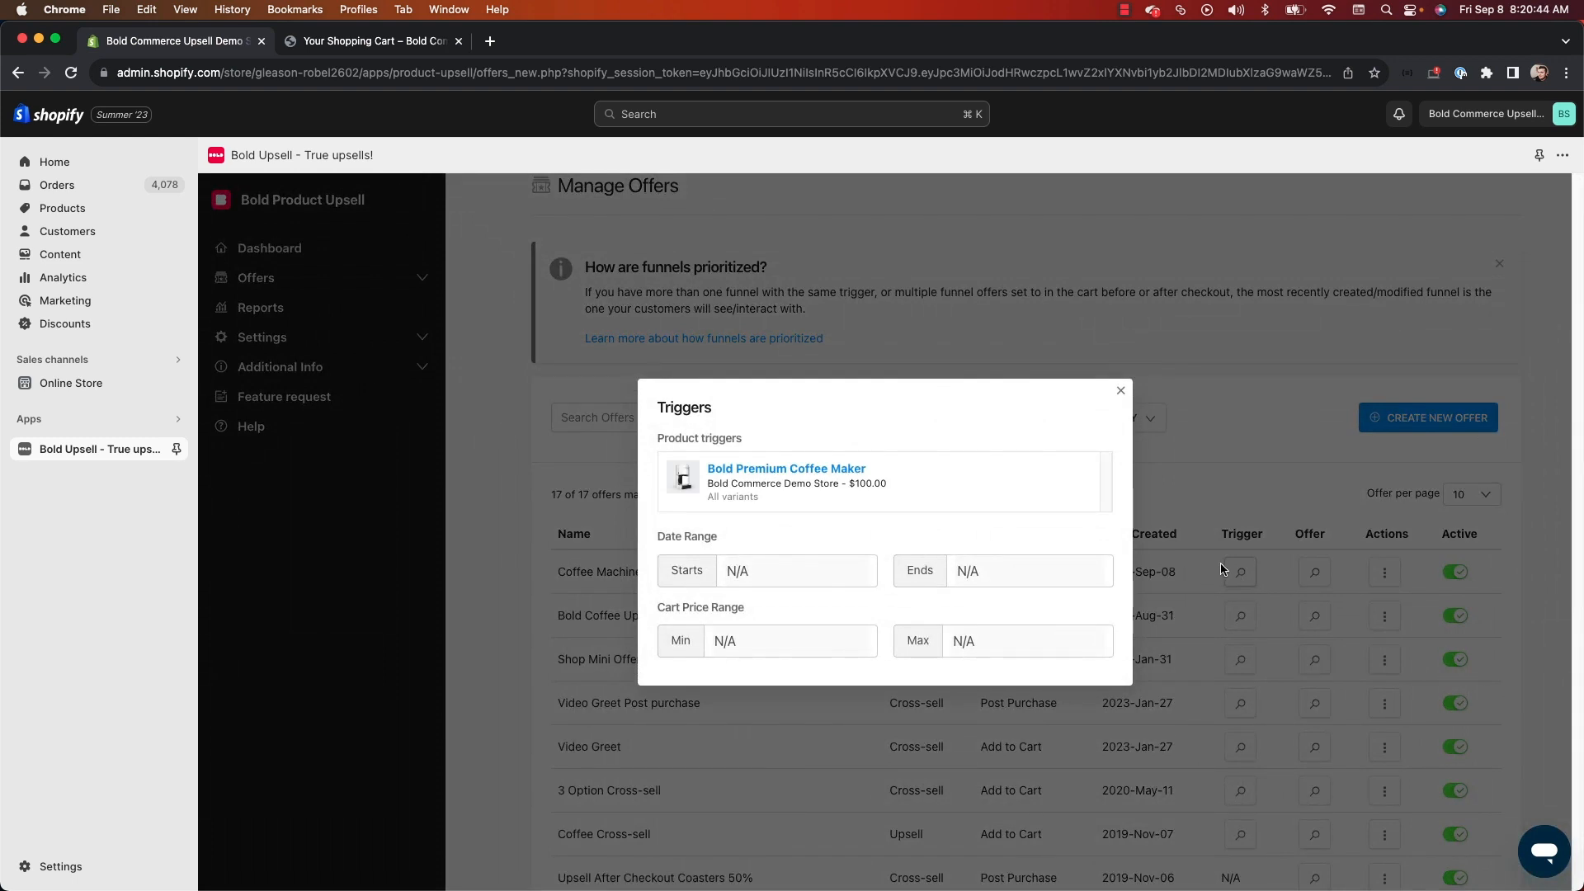
pyautogui.click(775, 470)
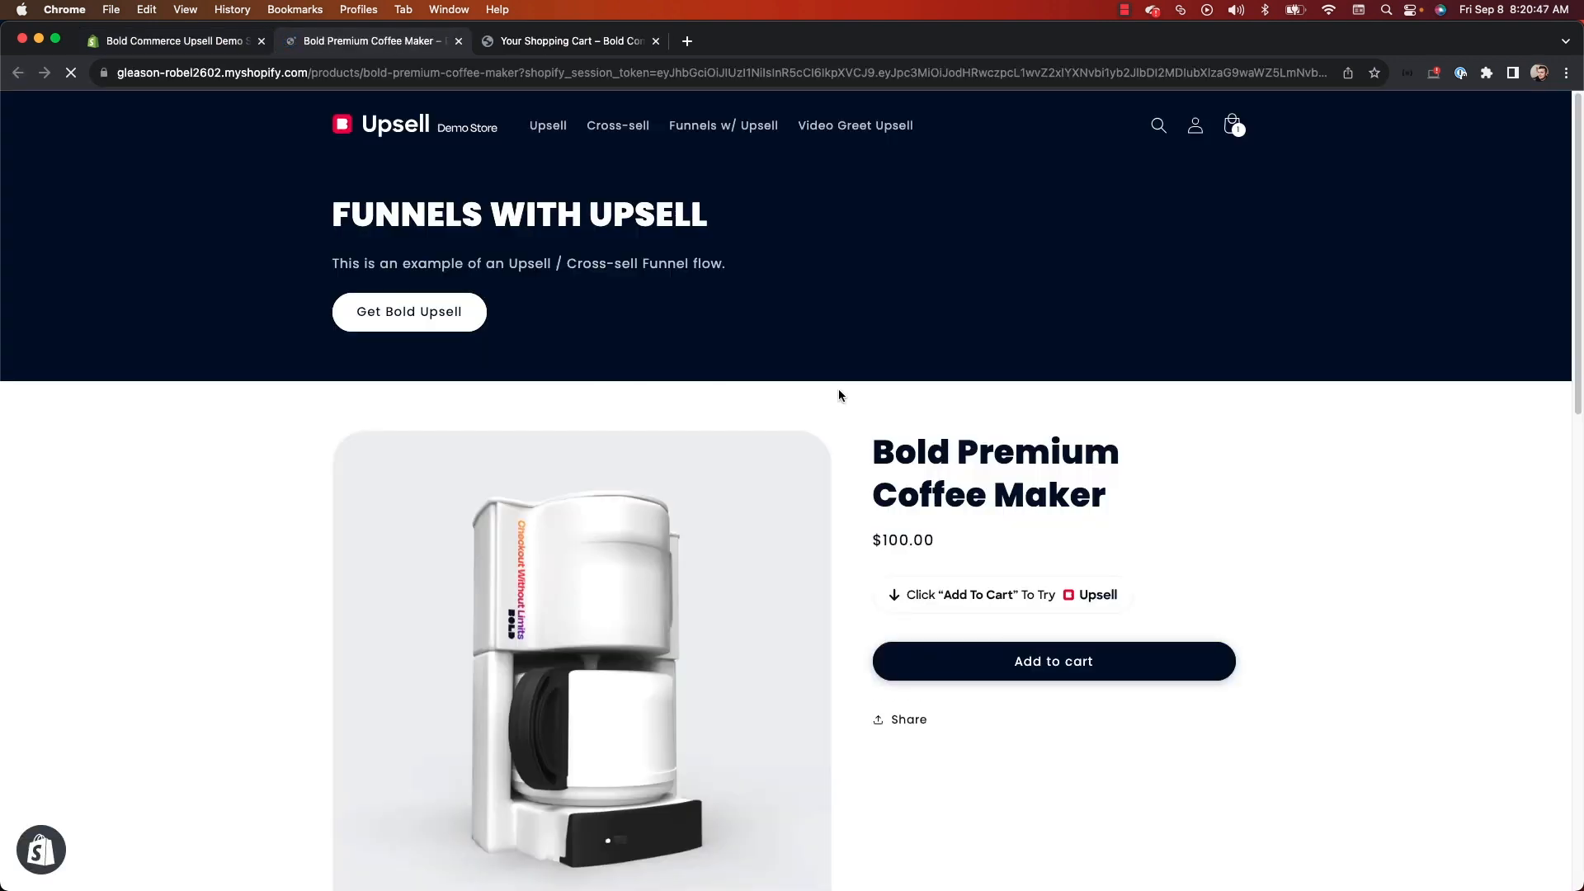
pyautogui.scroll(-1, 889, 380)
pyautogui.scroll(-1, 896, 384)
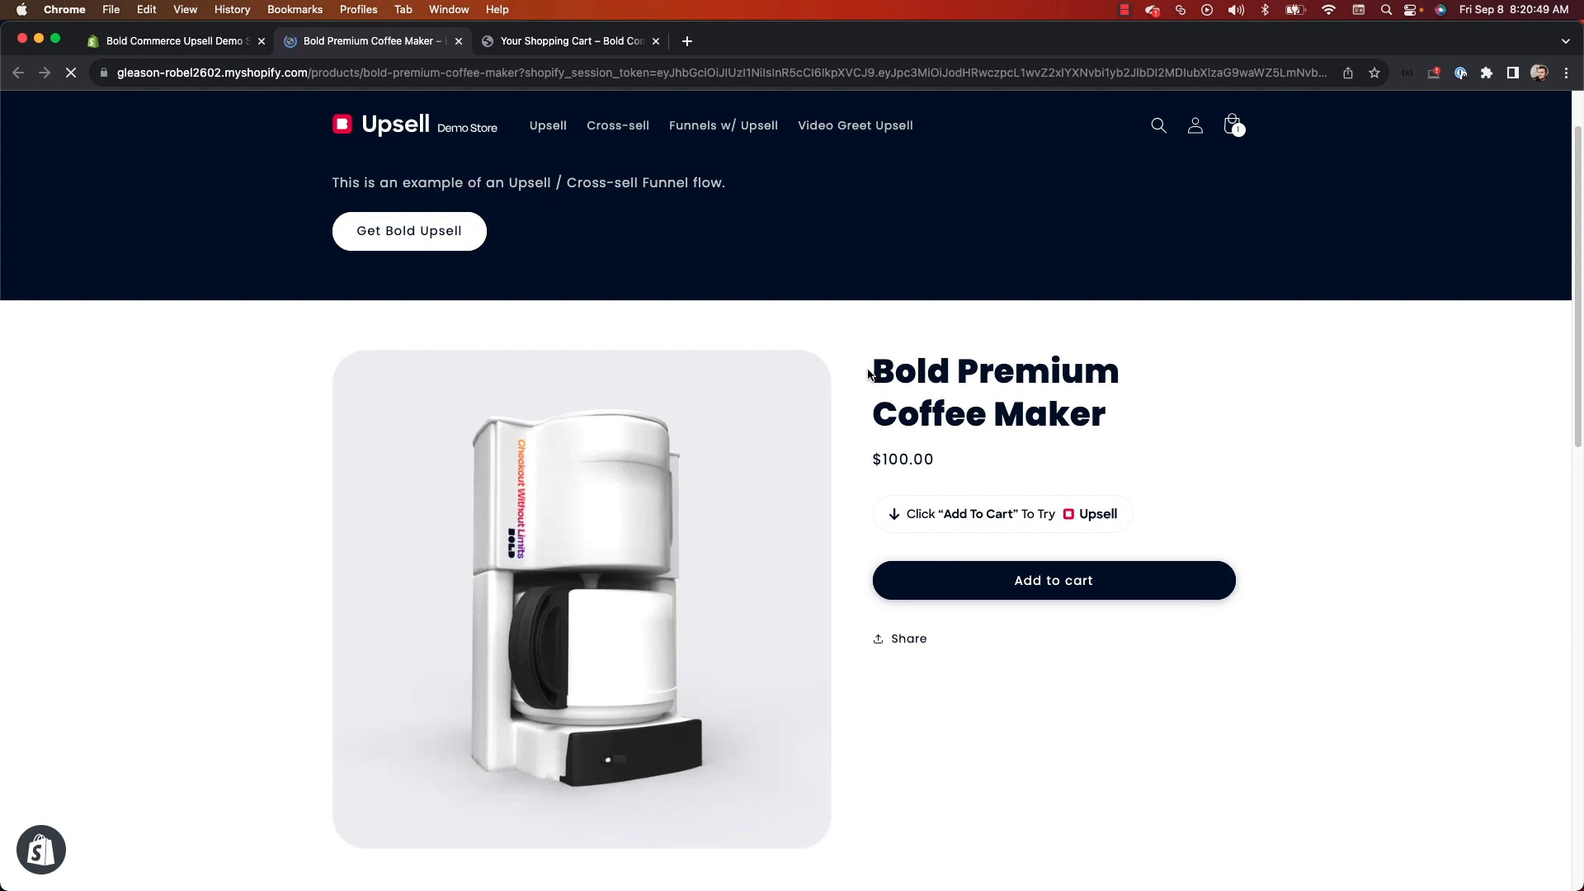
pyautogui.scroll(-2, 862, 378)
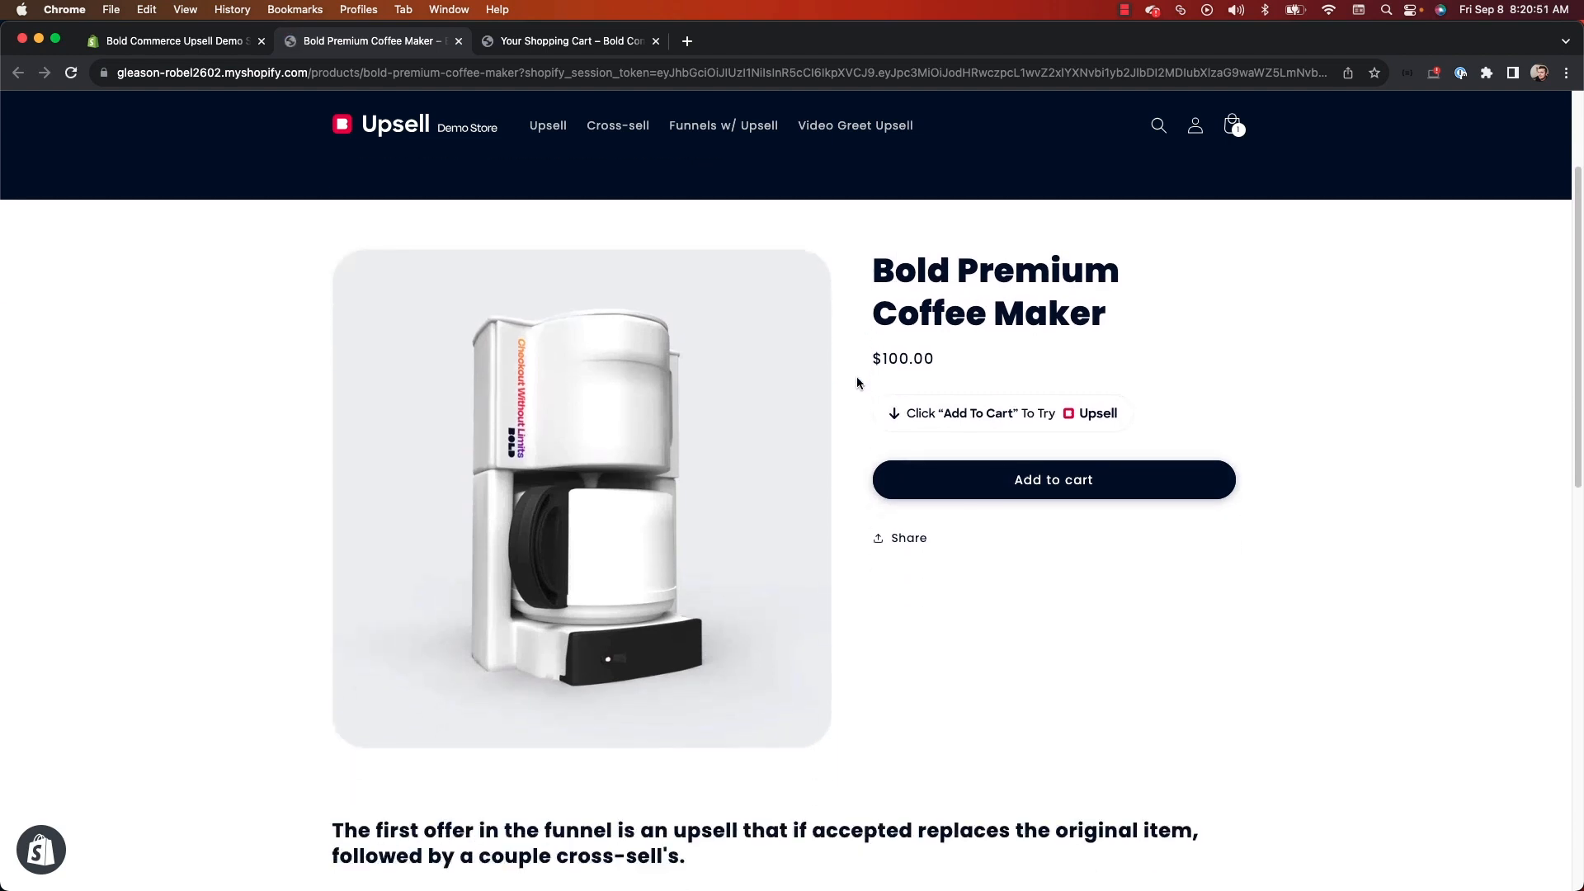
pyautogui.moveTo(866, 269); pyautogui.dragTo(1160, 325)
pyautogui.click(1163, 328)
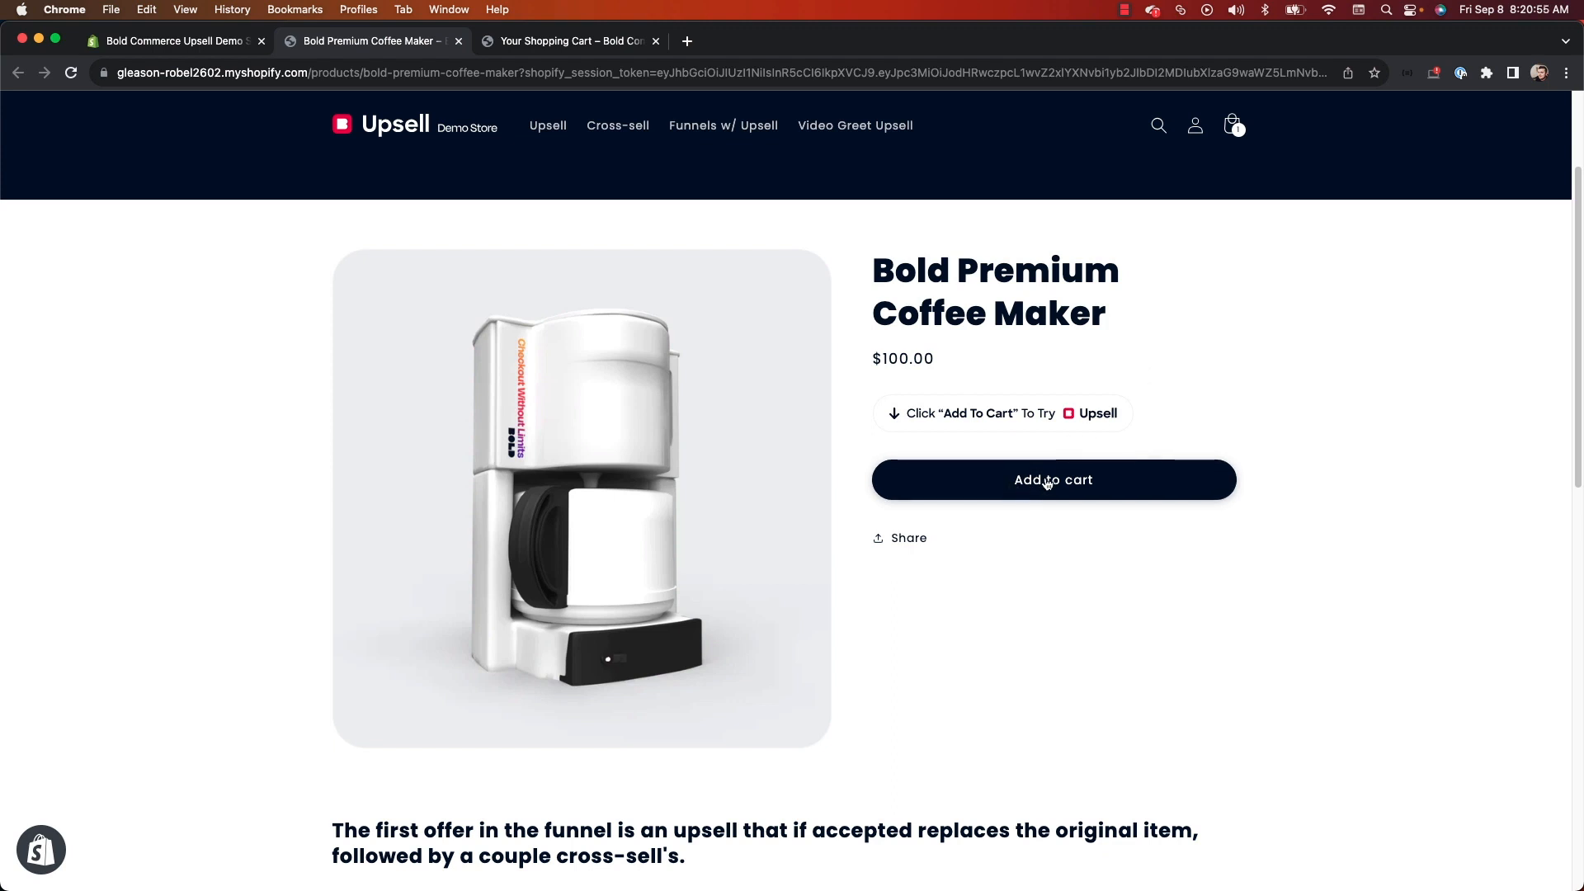
# Add the Bold Premium Coffee Maker to the cart and accept the offered Bold Premium Smart Grinder to check both in the cart
pyautogui.click(1035, 487)
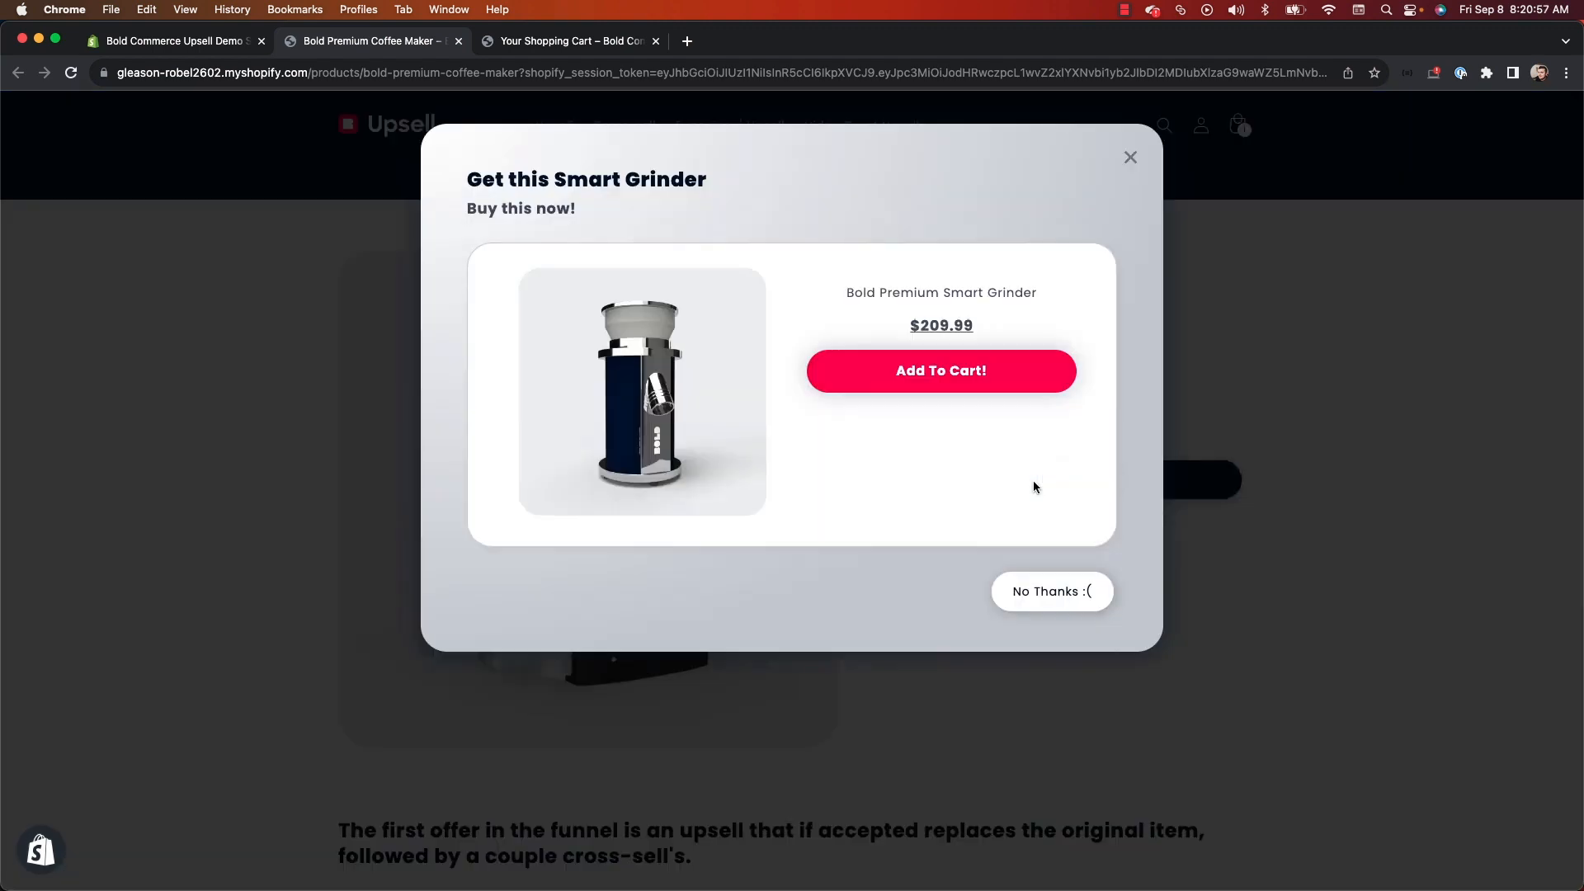
pyautogui.moveTo(814, 296); pyautogui.dragTo(985, 371)
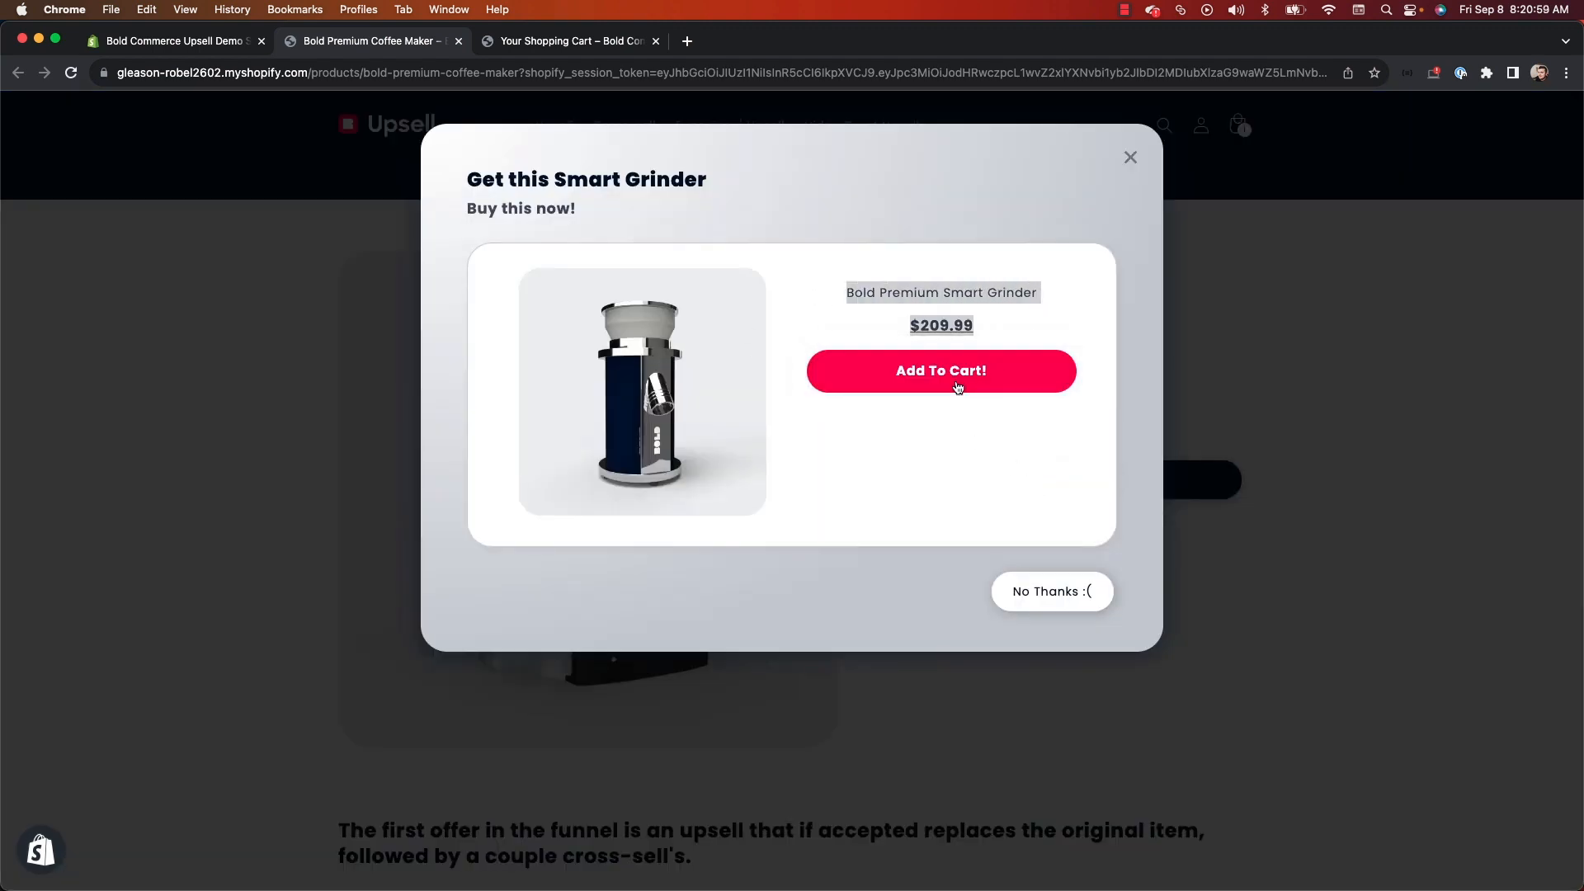
pyautogui.click(957, 365)
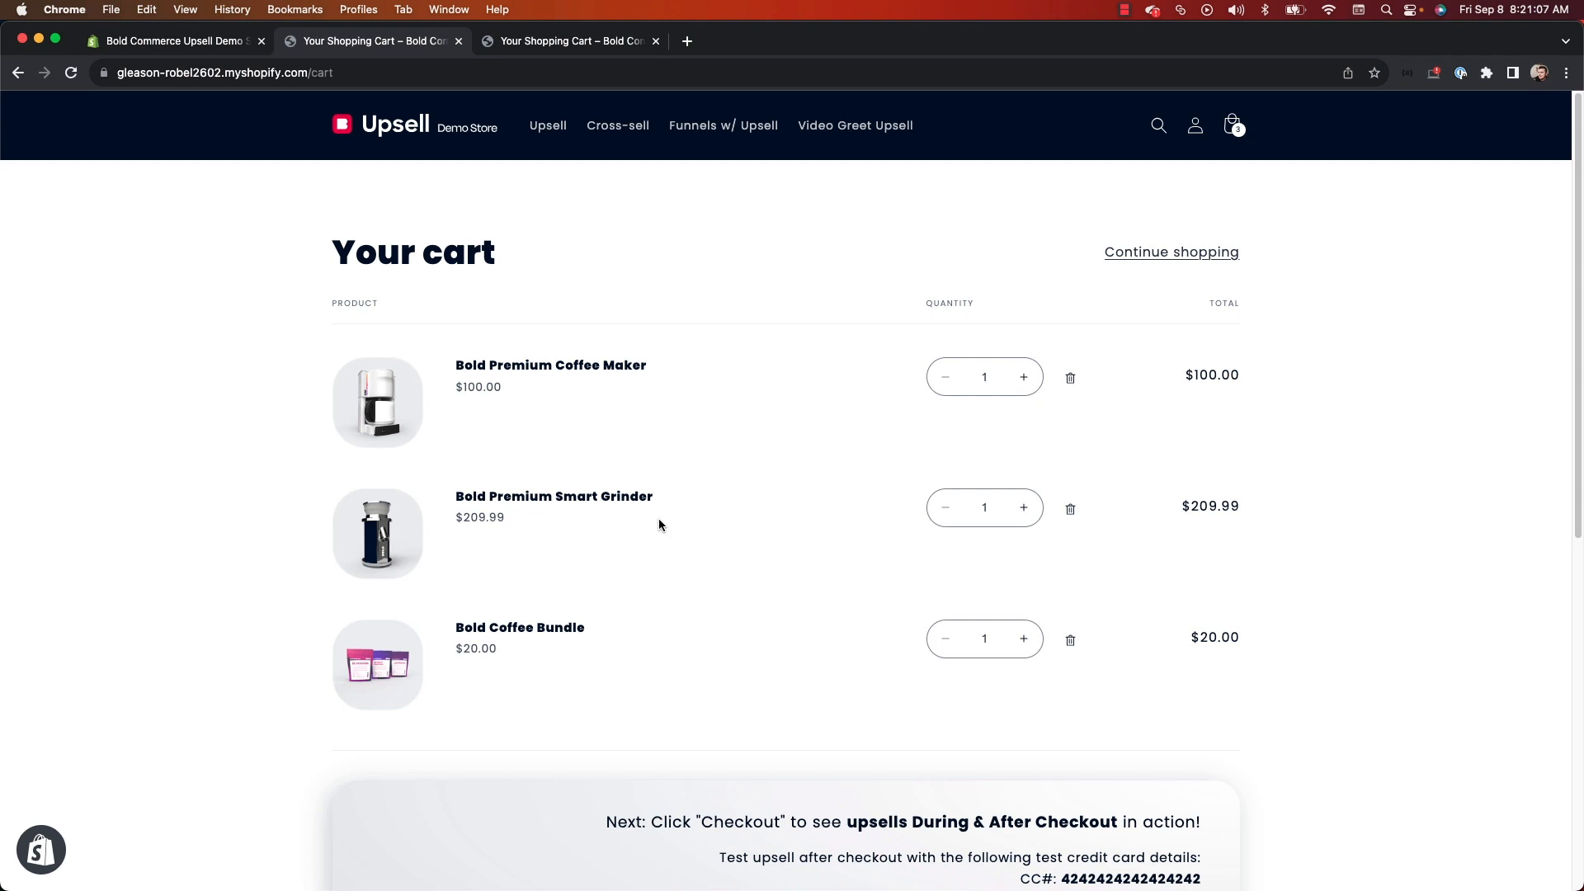
pyautogui.moveTo(540, 366)
pyautogui.mouseDown()
pyautogui.moveTo(503, 367)
pyautogui.moveTo(524, 365)
pyautogui.moveTo(520, 387)
pyautogui.mouseUp()
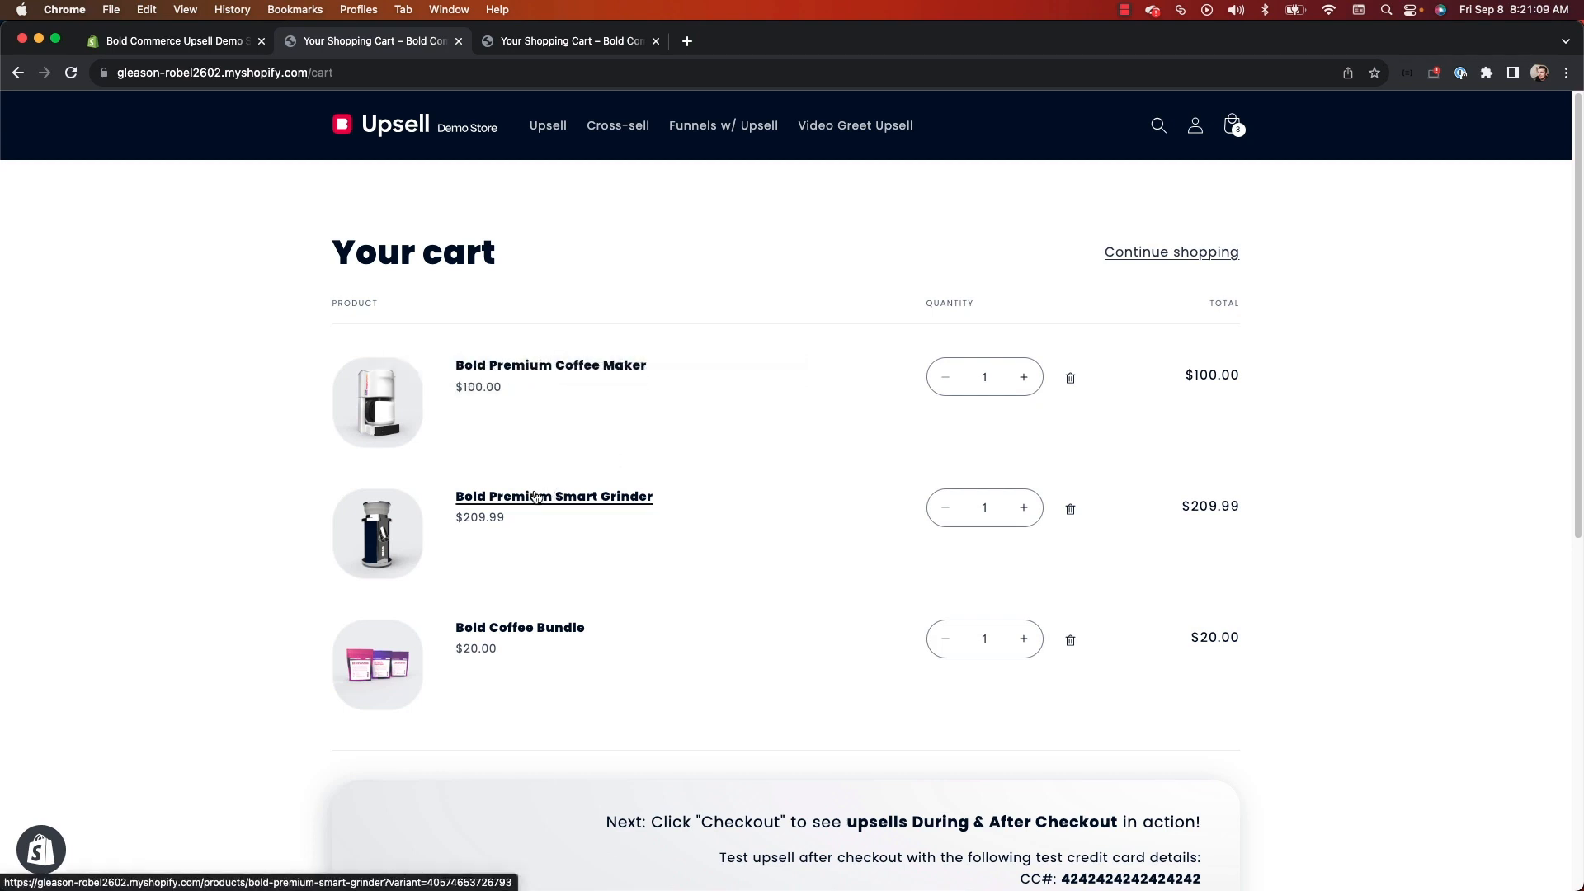
pyautogui.moveTo(433, 499); pyautogui.dragTo(664, 497)
pyautogui.click(508, 564)
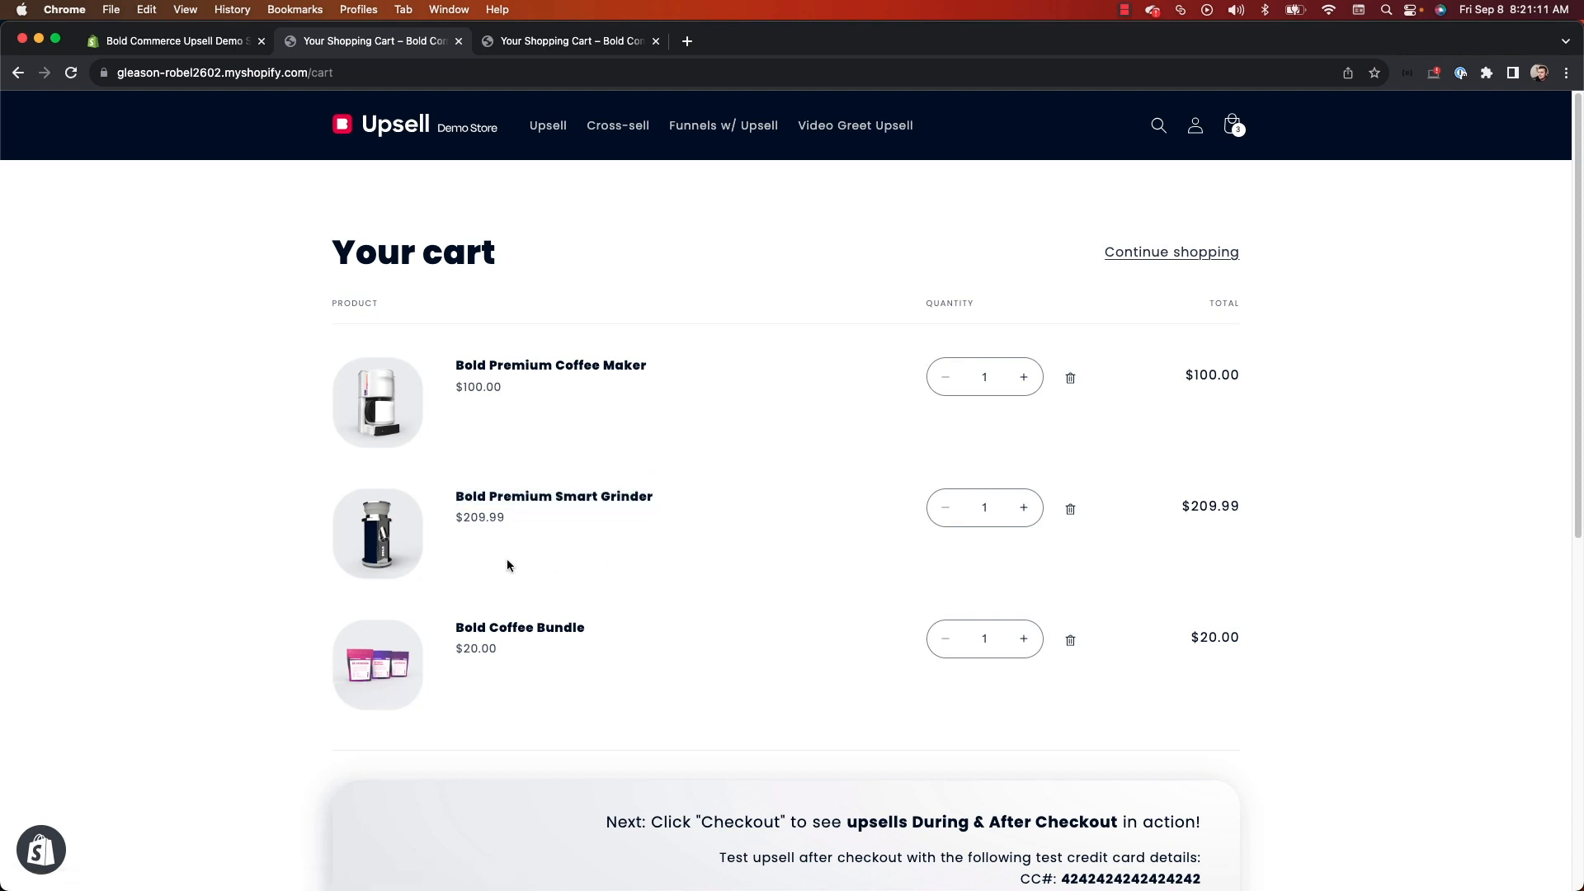